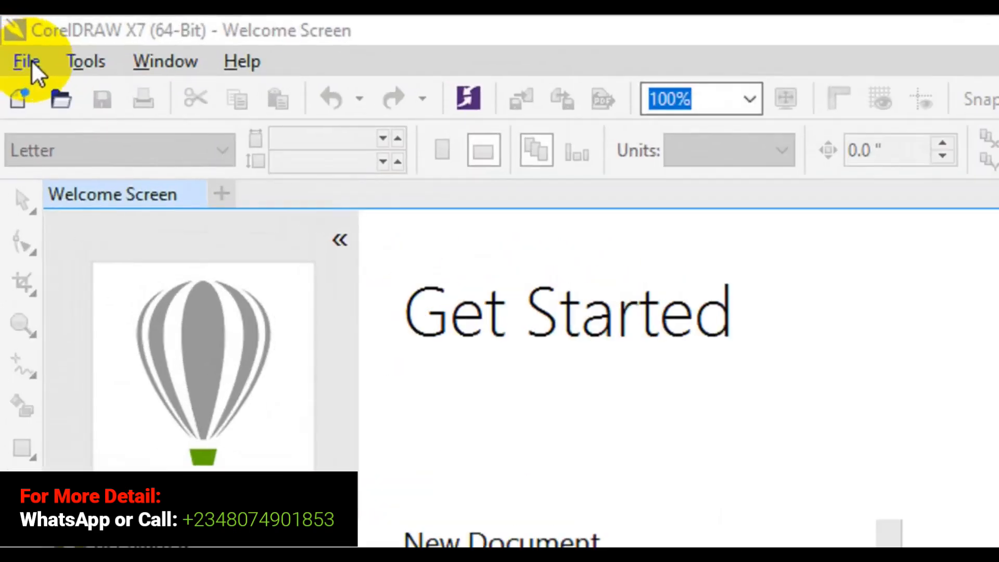
Step: Start a new document and clear its default name
{"action": "left_click", "coordinate": [15, 38]}
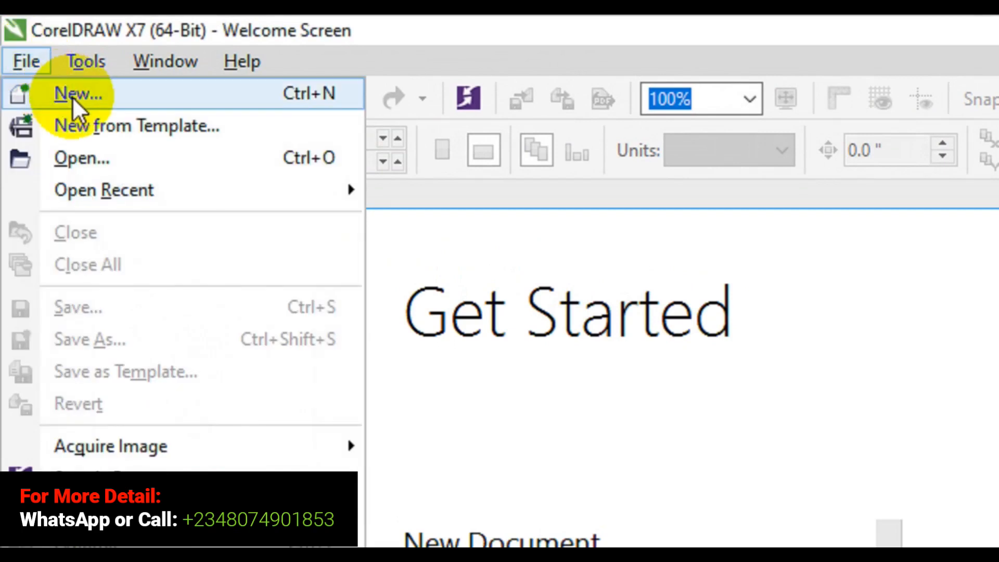
{"action": "left_click", "coordinate": [73, 97]}
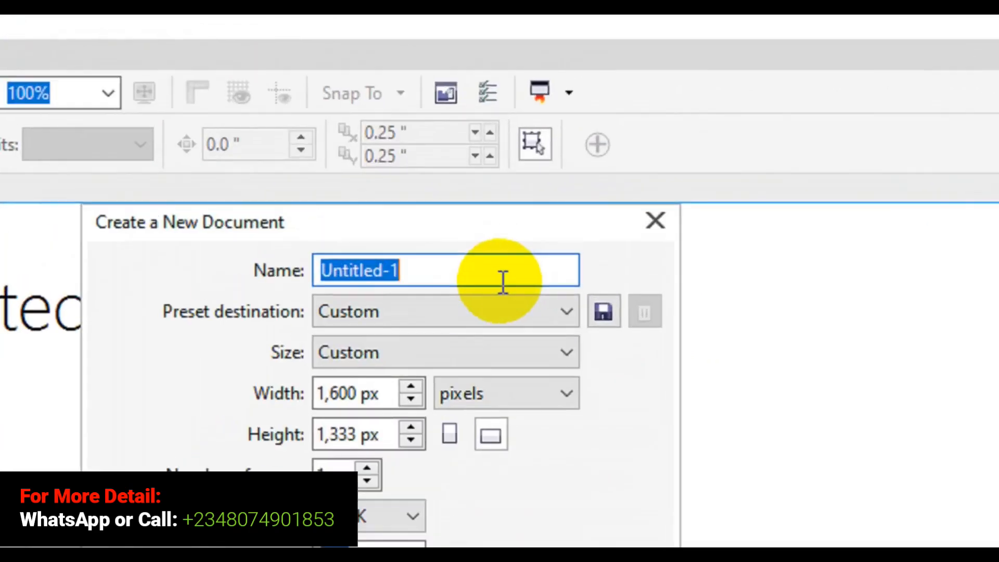
{"action": "key", "text": "BackSpace"}
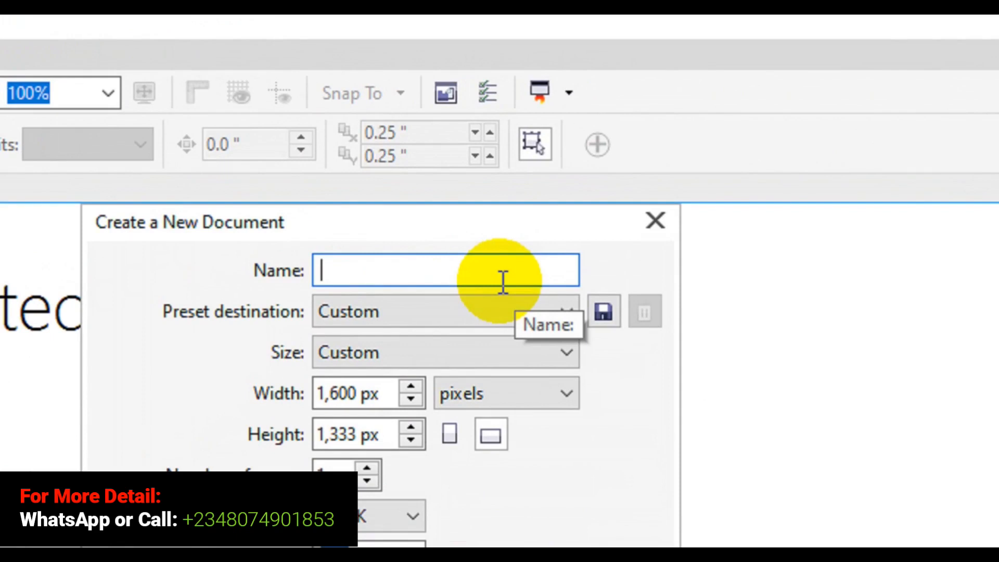
{"action": "type", "text": "Invoice"}
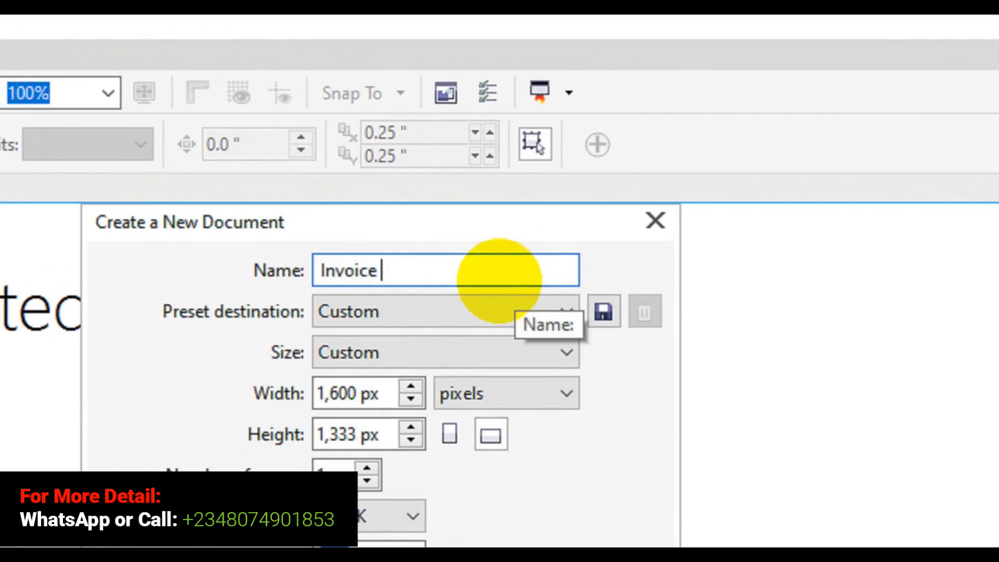
{"action": "type", "text": " or"}
{"action": "key", "text": "BackSpace"}
{"action": "key", "text": "BackSpace"}
{"action": "key", "text": "BackSpace"}
{"action": "key", "text": "BackSpace"}
{"action": "key", "text": "BackSpace"}
{"action": "key", "text": "BackSpace"}
{"action": "key", "text": "BackSpace"}
{"action": "key", "text": "BackSpace"}
{"action": "key", "text": "BackSpace"}
{"action": "key", "text": "BackSpace"}
{"action": "key", "text": "BackSpace"}
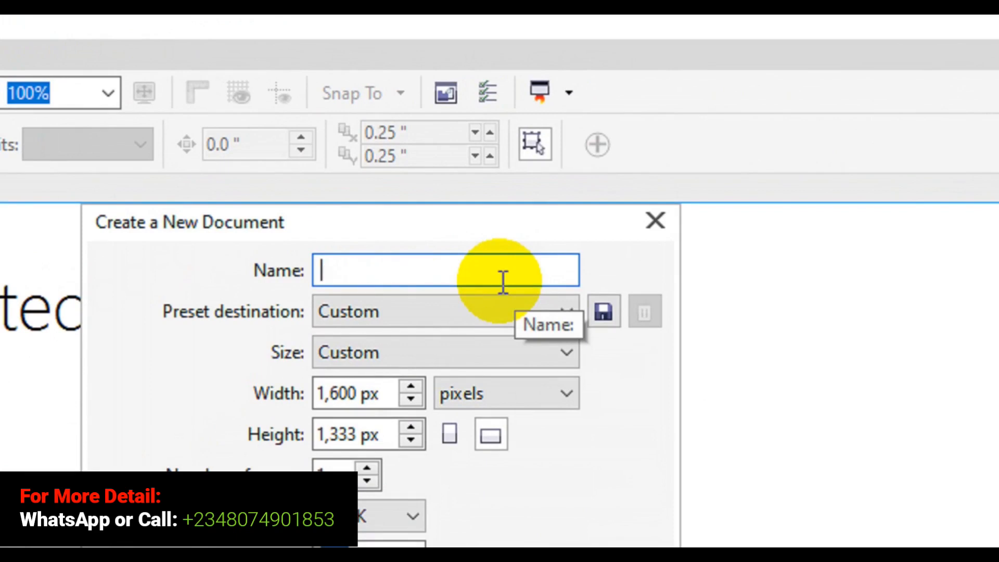
Step: Name the new document "Bill Book Design"
{"action": "type", "text": "Bill"}
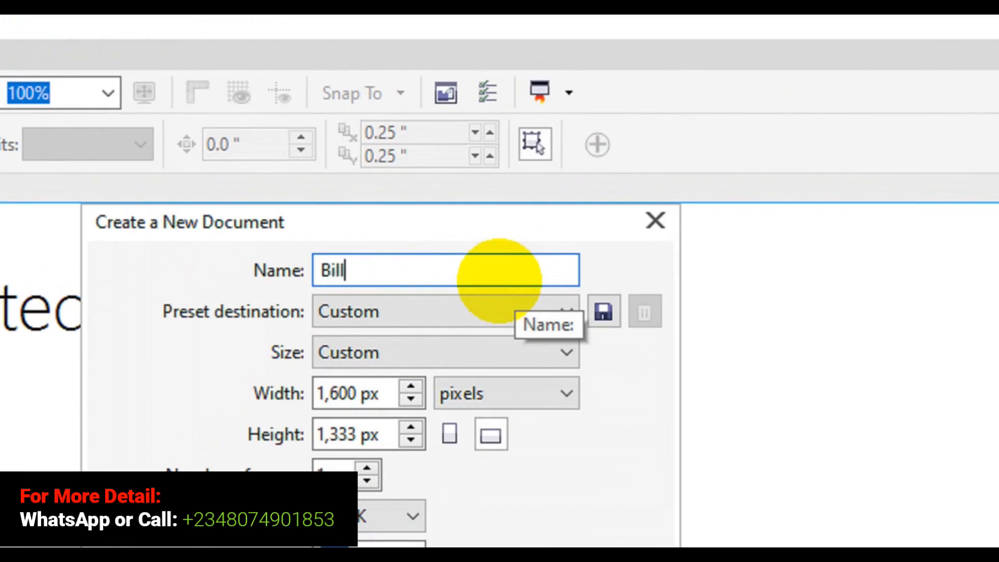
{"action": "type", "text": " Design"}
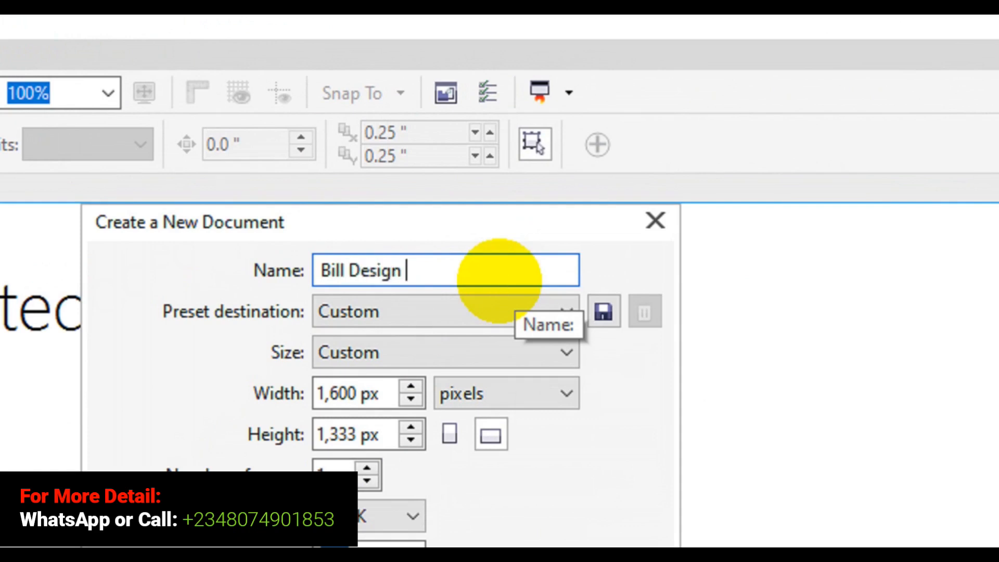
{"action": "key", "text": "Left"}
{"action": "key", "text": "Left"}
{"action": "key", "text": "Left"}
{"action": "key", "text": "Left"}
{"action": "key", "text": "Left"}
{"action": "key", "text": "Left"}
{"action": "type", "text": "Book"}
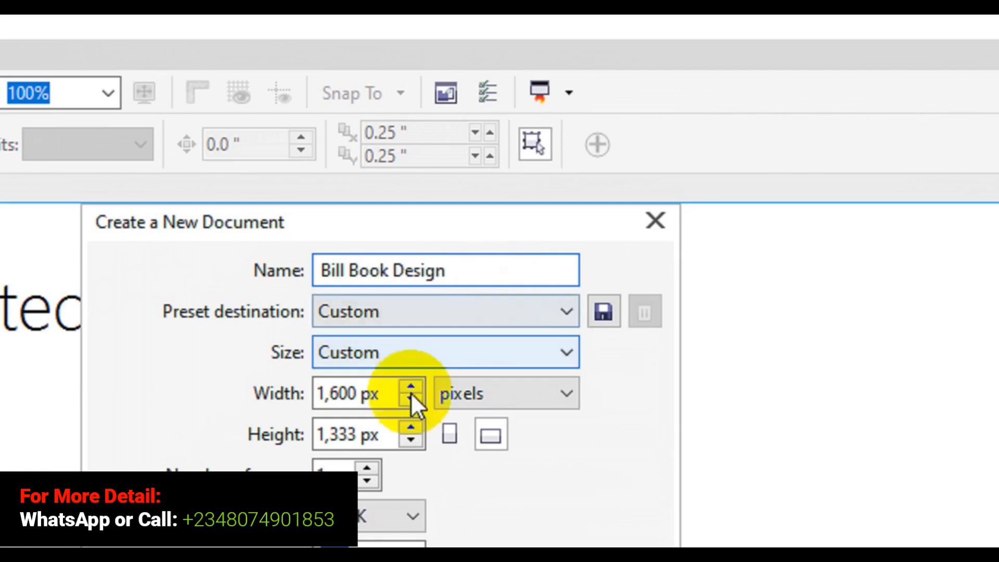
Step: Set the new document's page size to 355 px wide and 450 px high
{"action": "left_click", "coordinate": [358, 397]}
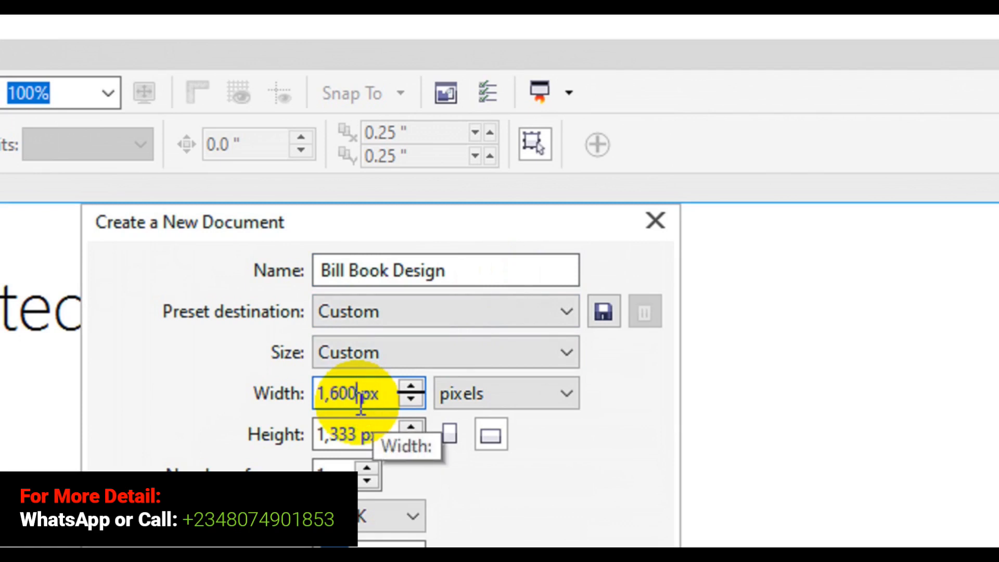
{"action": "key", "text": "ctrl+a"}
{"action": "type", "text": "355"}
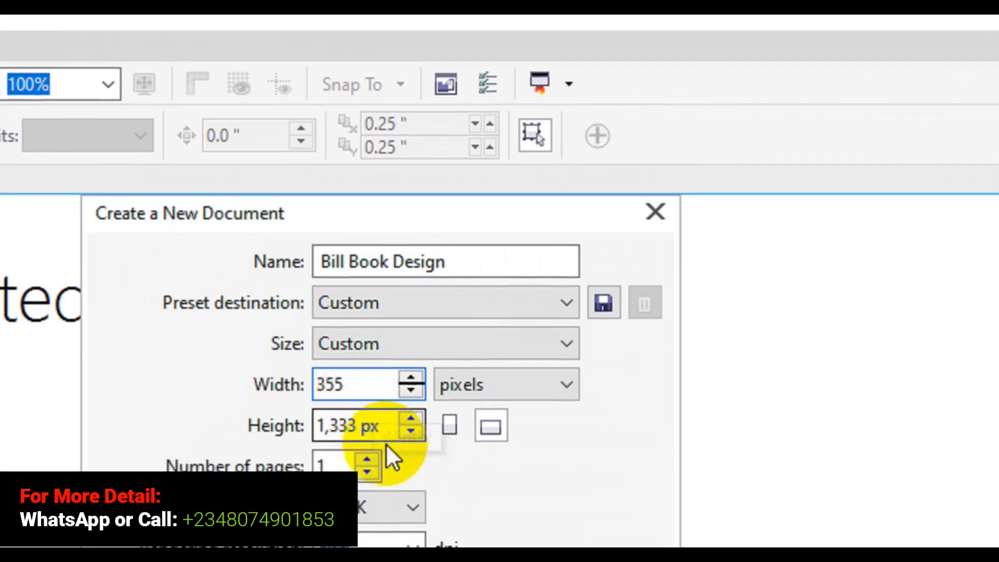
{"action": "left_click", "coordinate": [360, 434]}
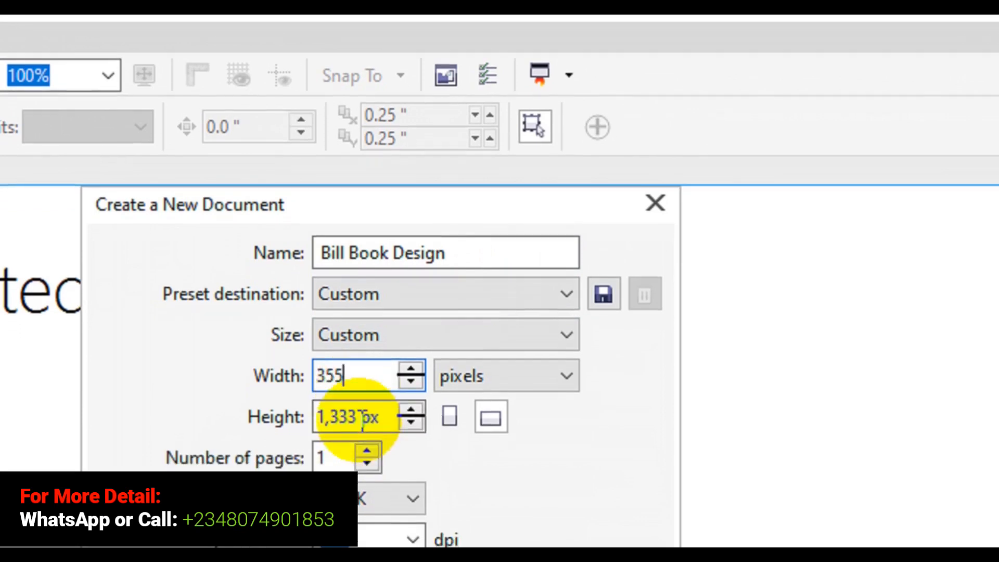
{"action": "key", "text": "ctrl+a"}
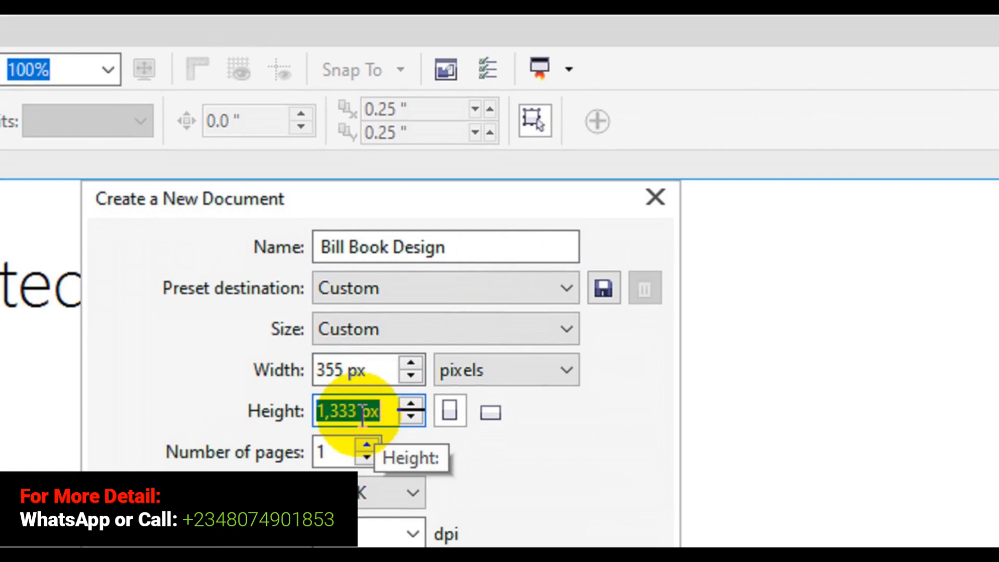
{"action": "type", "text": "450"}
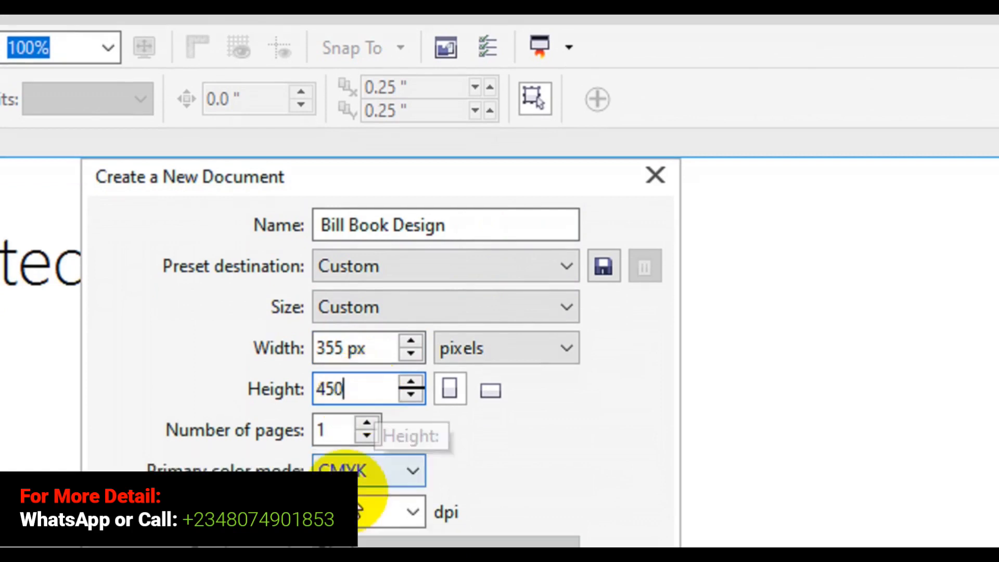
Step: Choose CMYK as primary color mode and 300 dpi as rendering resolution, and create the document
{"action": "left_click", "coordinate": [387, 436]}
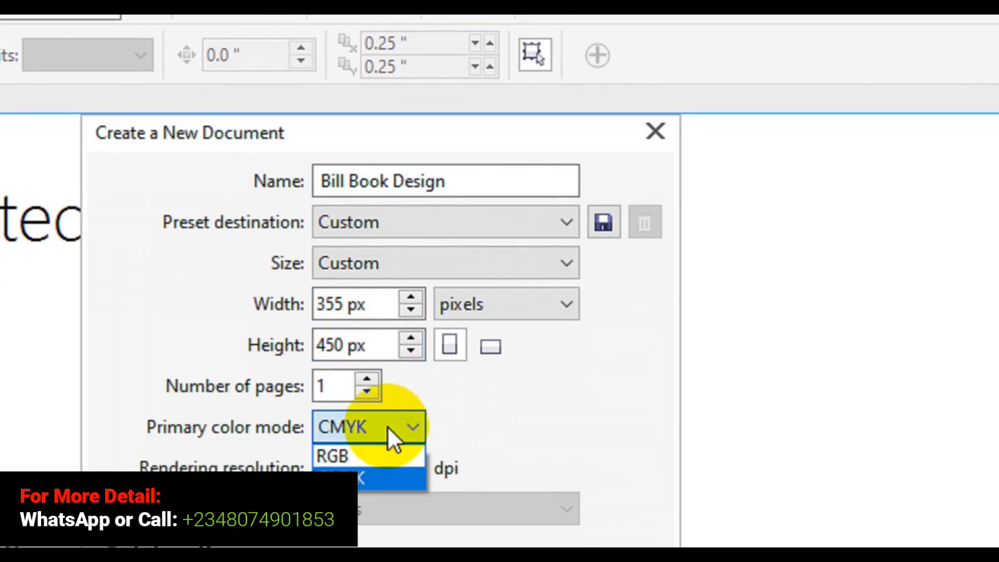
{"action": "left_click", "coordinate": [371, 431]}
{"action": "left_click", "coordinate": [420, 422]}
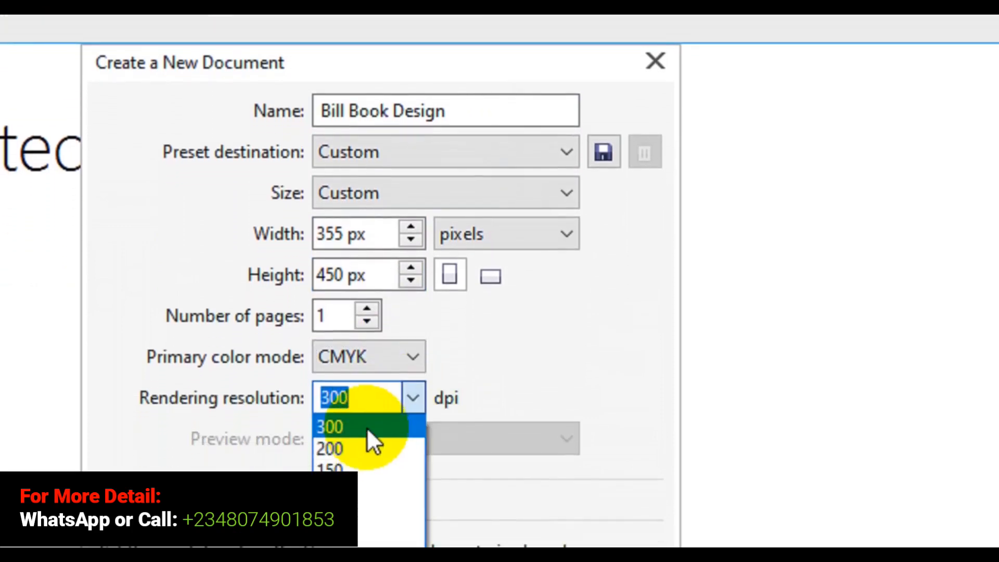
{"action": "left_click", "coordinate": [367, 448]}
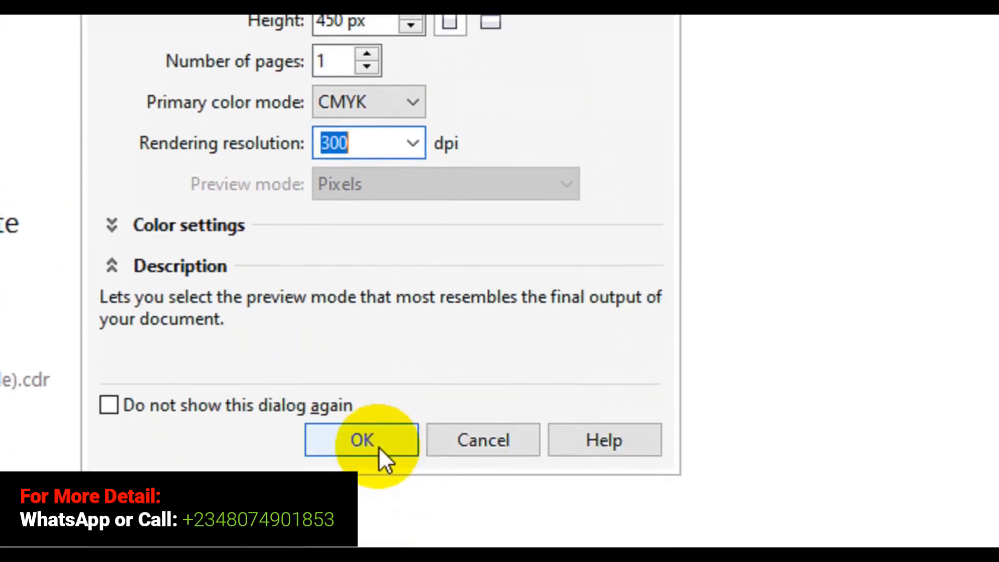
{"action": "left_click", "coordinate": [378, 424]}
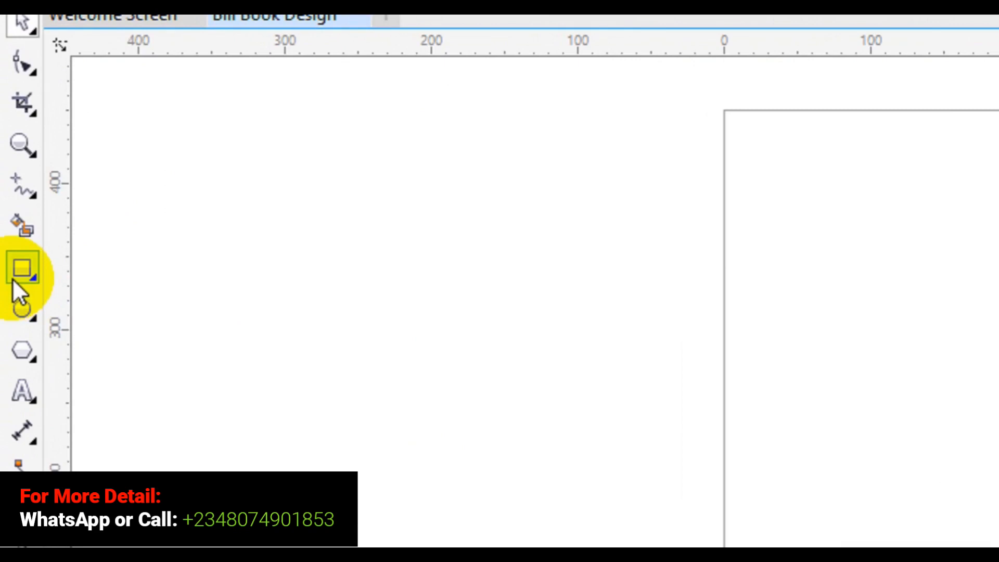
Step: Add a page-sized rectangle and give it a fountain fill with the Interactive Fill tool
{"action": "double_click", "coordinate": [15, 276]}
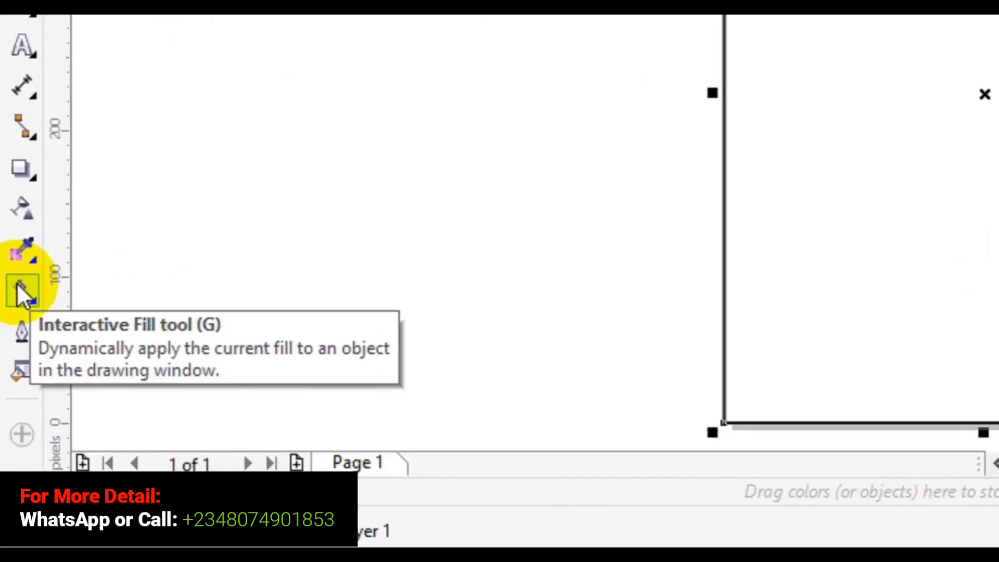
{"action": "left_click", "coordinate": [17, 290]}
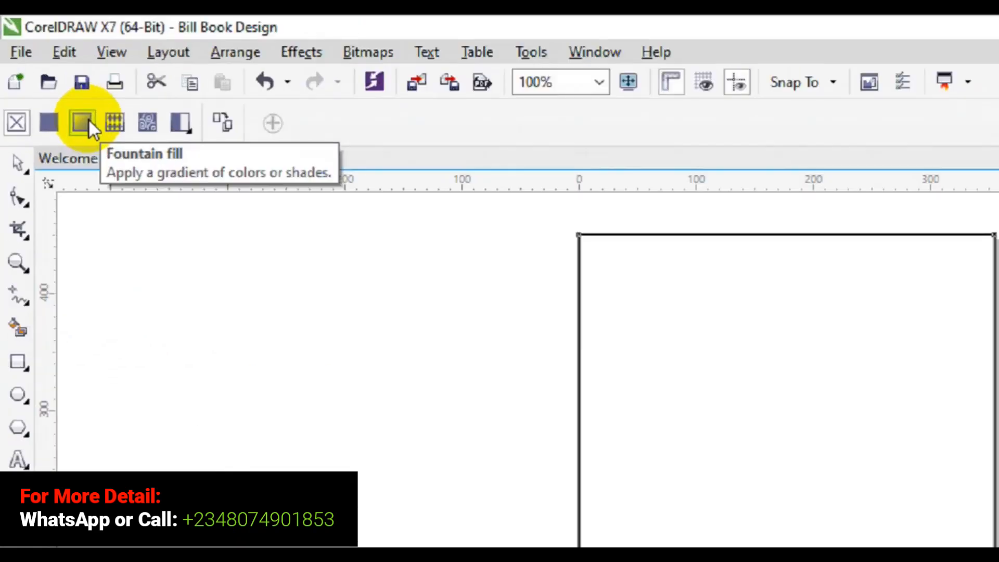
{"action": "left_click", "coordinate": [109, 150]}
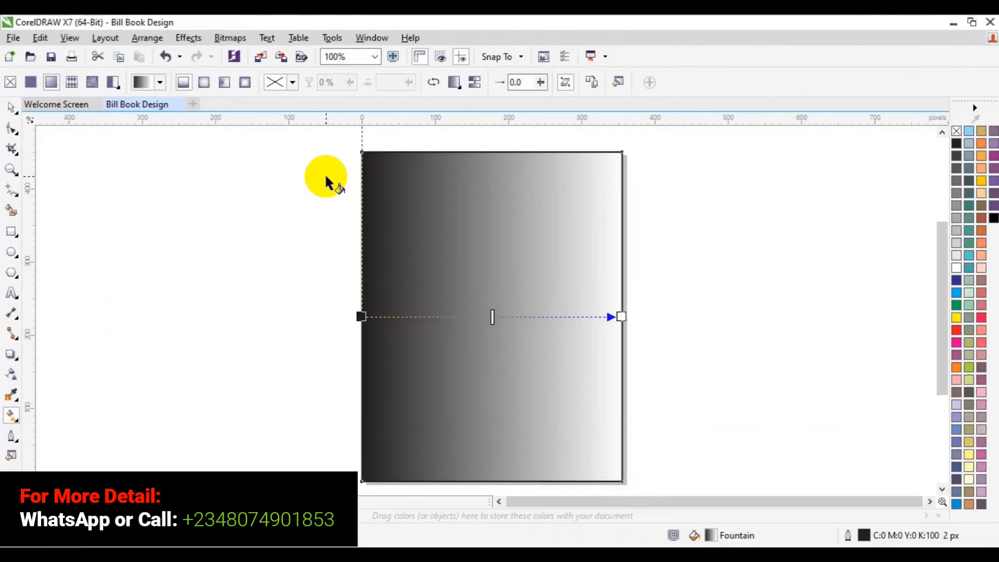
Step: Redirect the rectangle's gradient to run vertically from the middle of its top edge to just above its bottom edge
{"action": "left_click", "coordinate": [489, 154]}
{"action": "left_click_drag", "start_coordinate": [489, 154], "coordinate": [499, 375]}
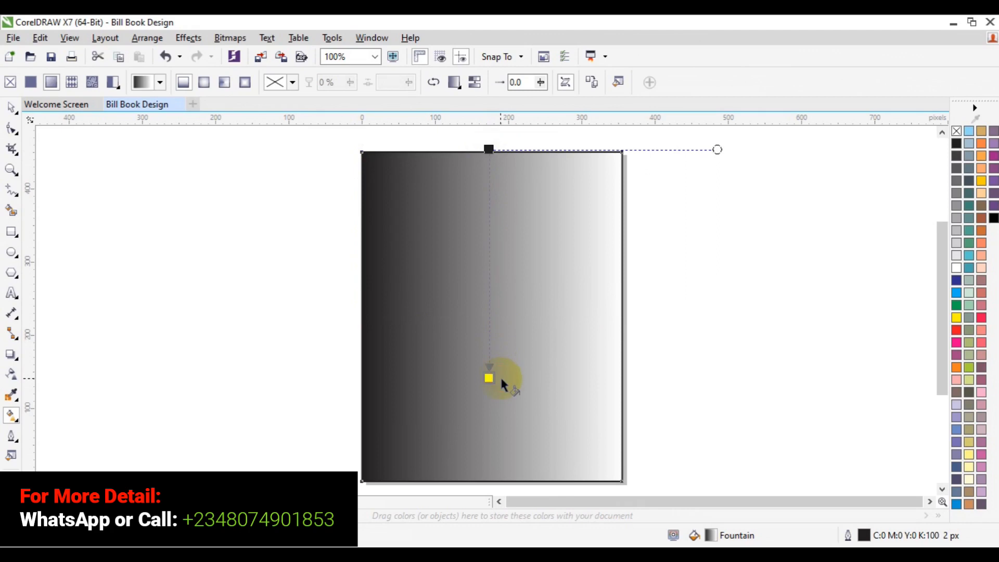
{"action": "left_click", "coordinate": [499, 376]}
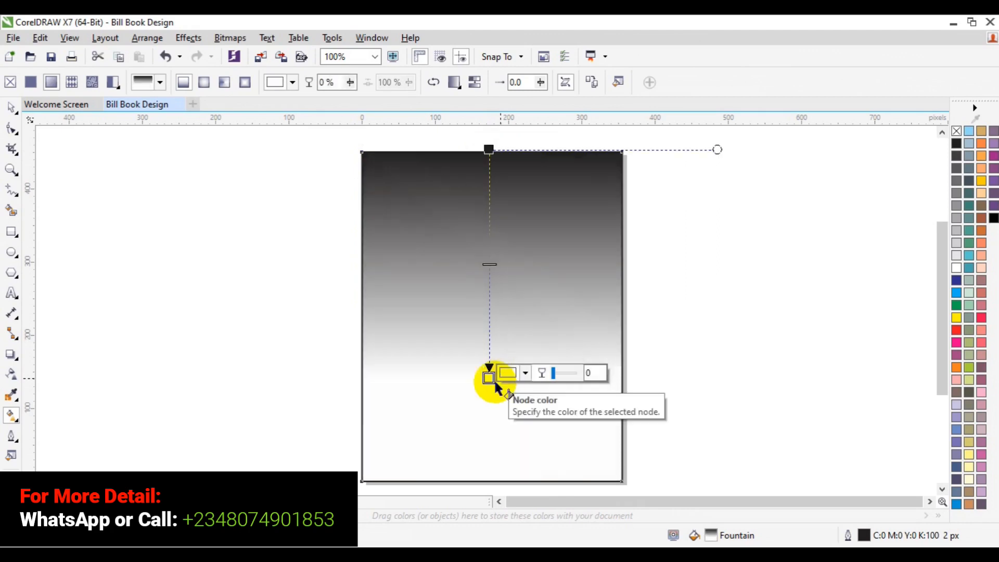
{"action": "left_click_drag", "start_coordinate": [487, 382], "coordinate": [486, 450]}
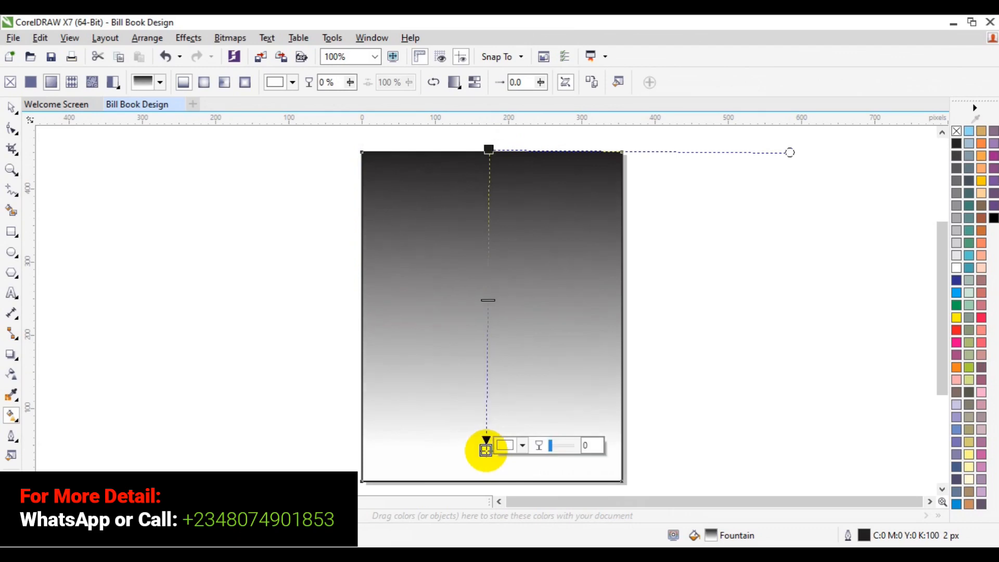
Step: Set the gradient's lower end node to orange, C 2, M 55, Y 100, K 0
{"action": "left_click", "coordinate": [521, 446]}
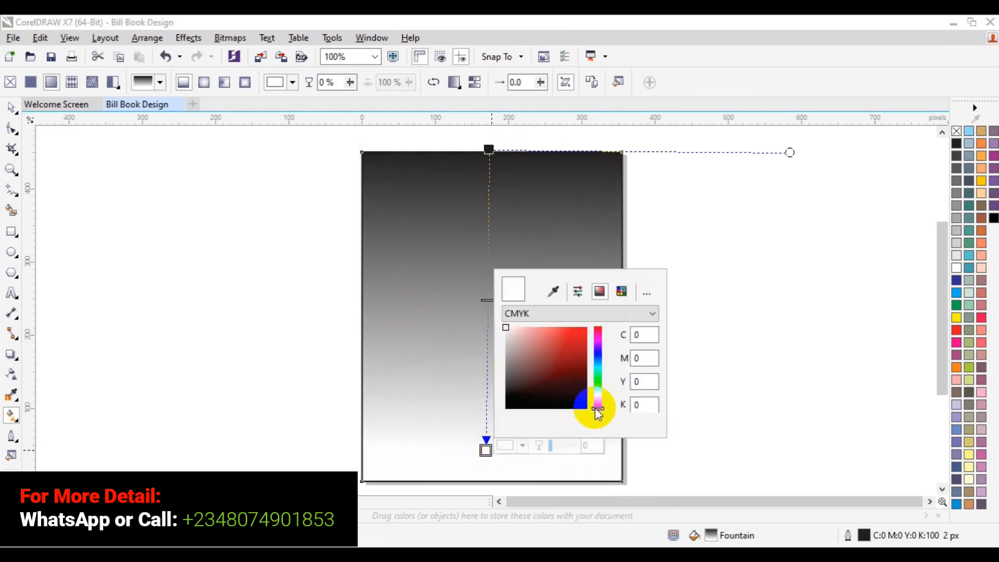
{"action": "left_click", "coordinate": [598, 405]}
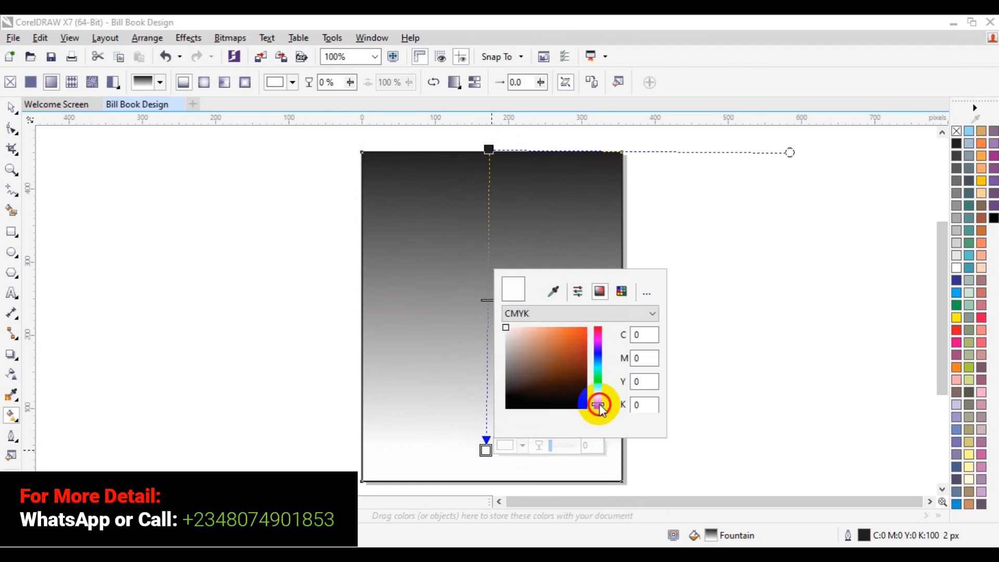
{"action": "left_click_drag", "start_coordinate": [599, 406], "coordinate": [599, 402]}
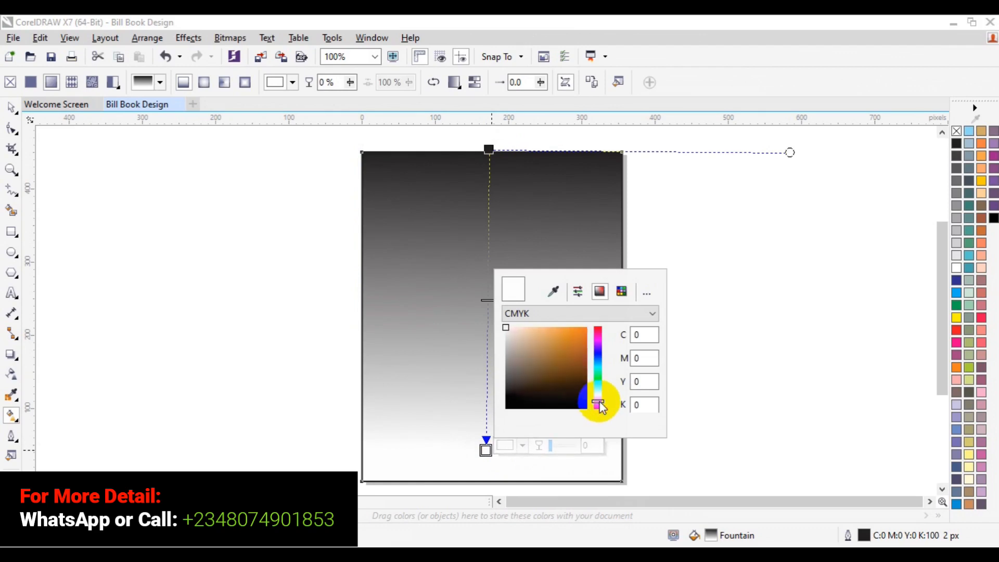
{"action": "left_click", "coordinate": [579, 333]}
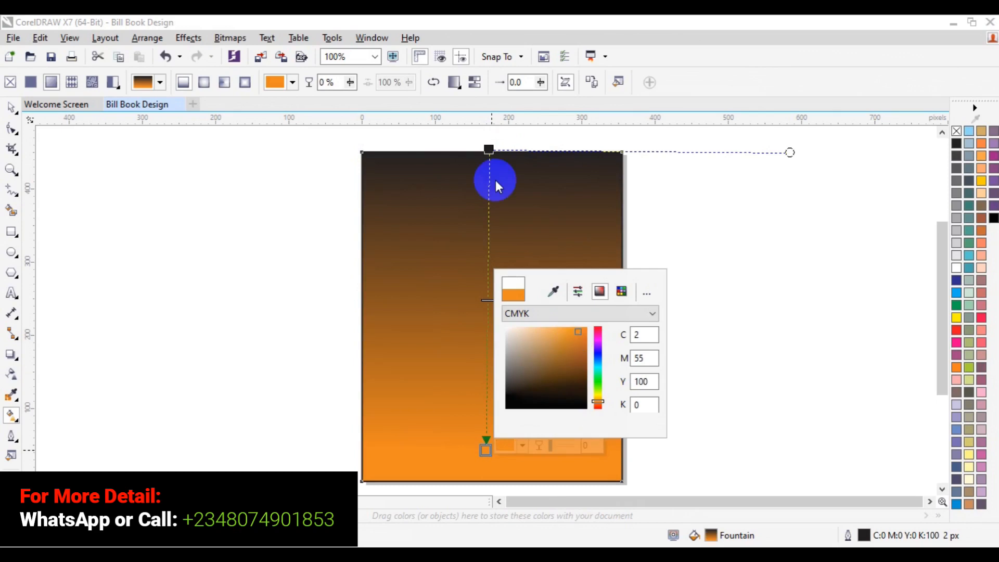
Step: Set the gradient's upper node to red, C 0, M 100, Y 100, K 0, and shift the gradient midpoint slightly downward
{"action": "left_click", "coordinate": [488, 148]}
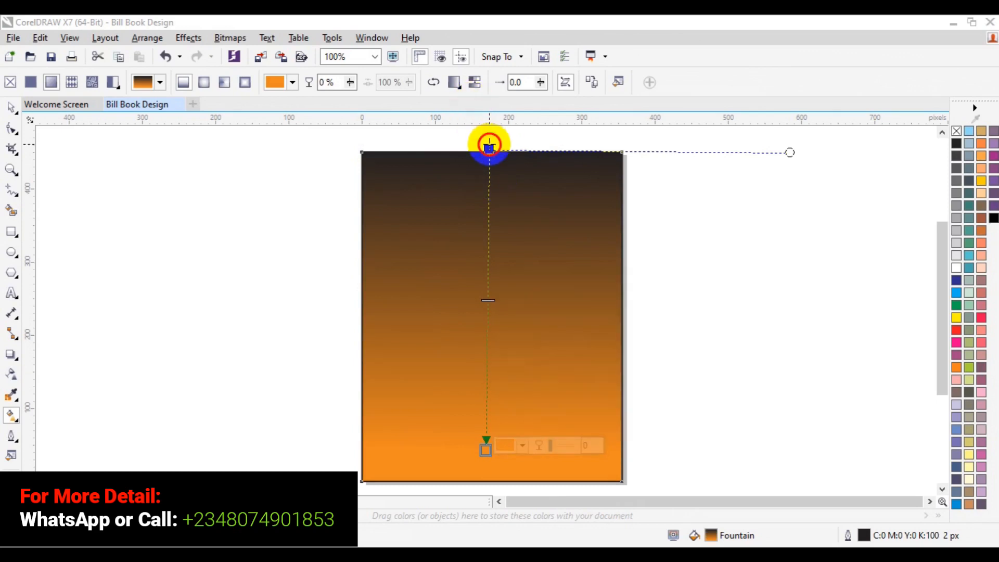
{"action": "left_click", "coordinate": [525, 145]}
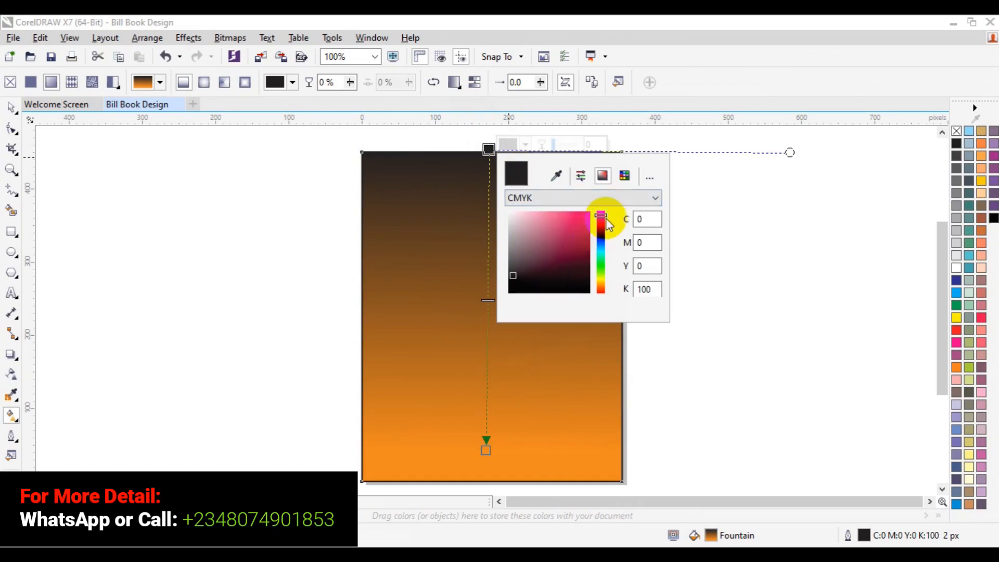
{"action": "left_click_drag", "start_coordinate": [603, 216], "coordinate": [610, 296]}
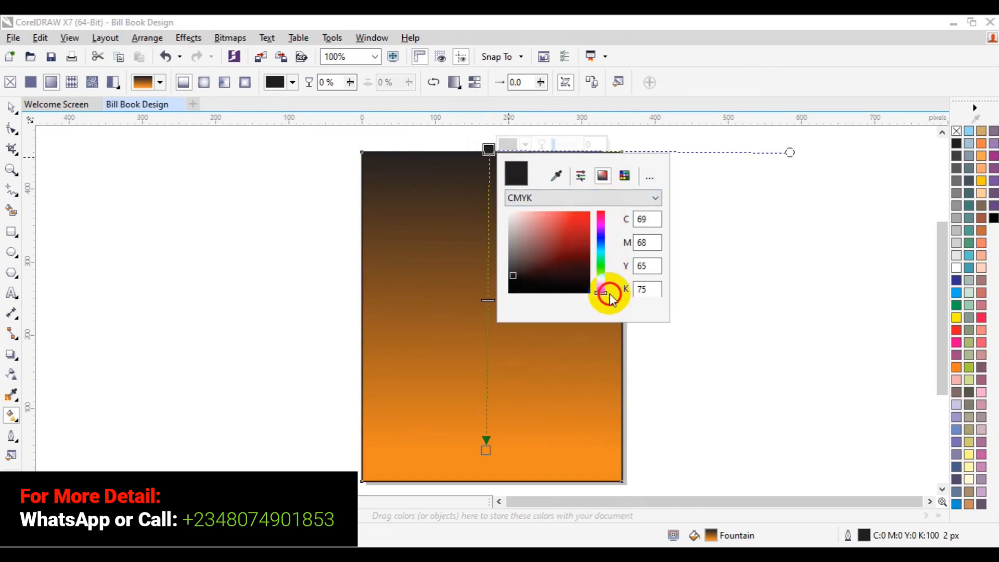
{"action": "left_click", "coordinate": [581, 219]}
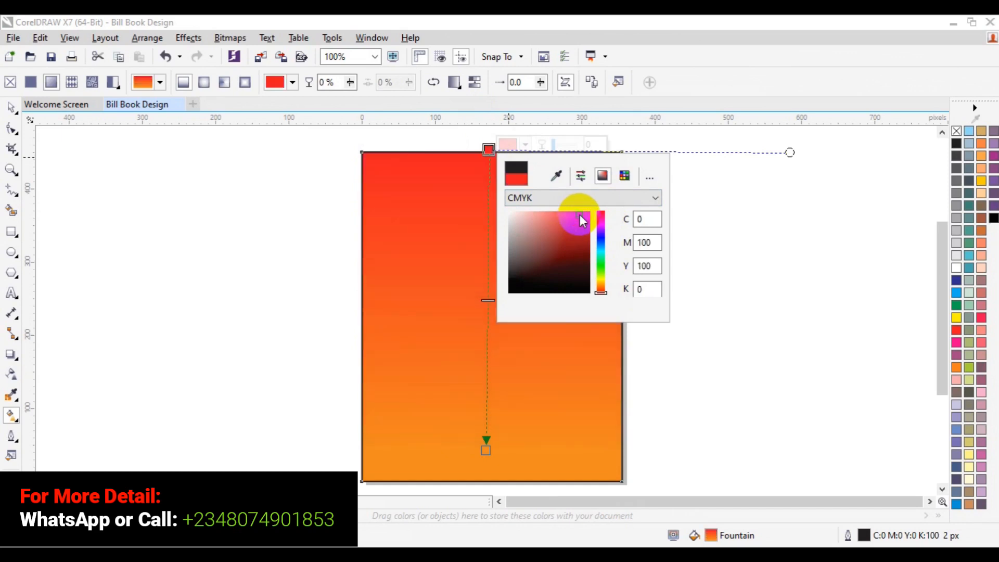
{"action": "left_click", "coordinate": [487, 300]}
{"action": "left_click_drag", "start_coordinate": [488, 300], "coordinate": [487, 316]}
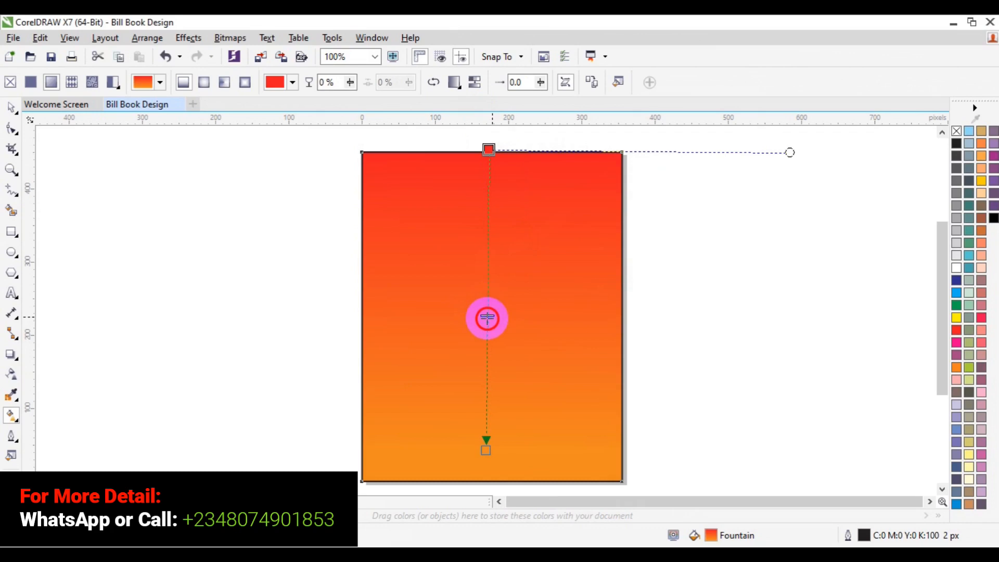
Step: Select the gradient-filled background rectangle with the Pick tool and remove its outline
{"action": "left_click", "coordinate": [10, 108]}
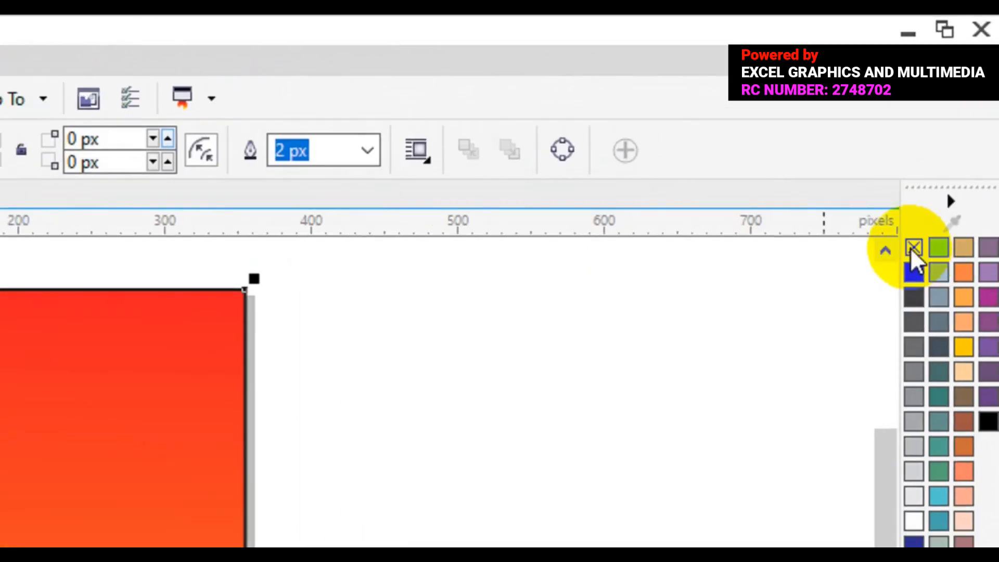
{"action": "right_click", "coordinate": [912, 248]}
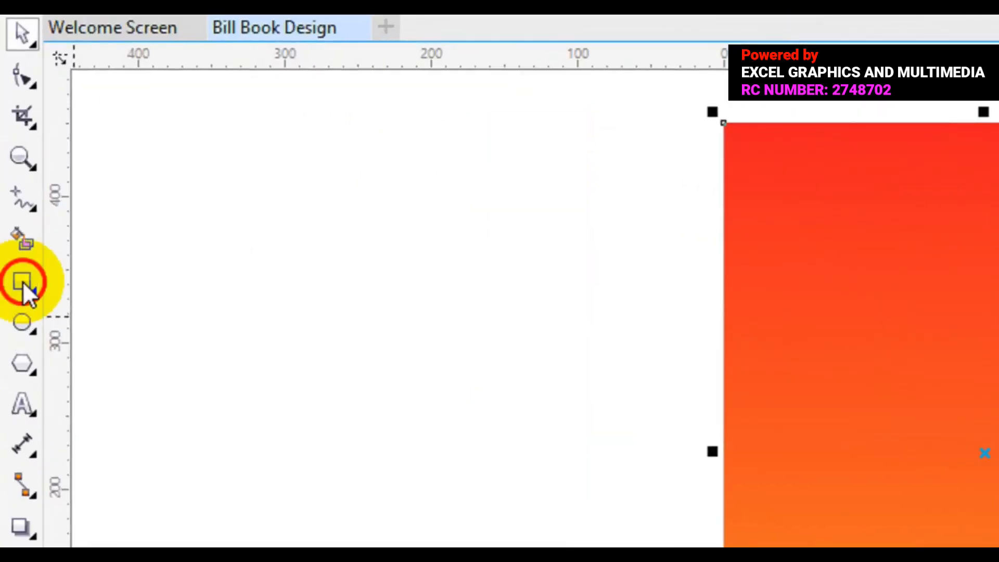
Step: Draw a rectangle about 314 x 77 px near the page's top edge, fill it white and remove its outline
{"action": "left_click", "coordinate": [23, 284]}
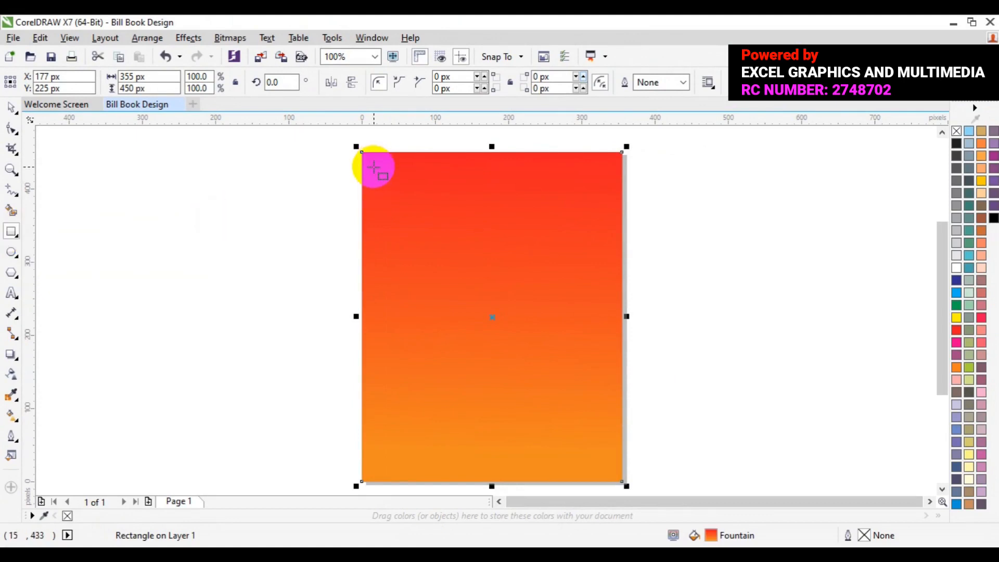
{"action": "left_click_drag", "start_coordinate": [374, 168], "coordinate": [605, 224]}
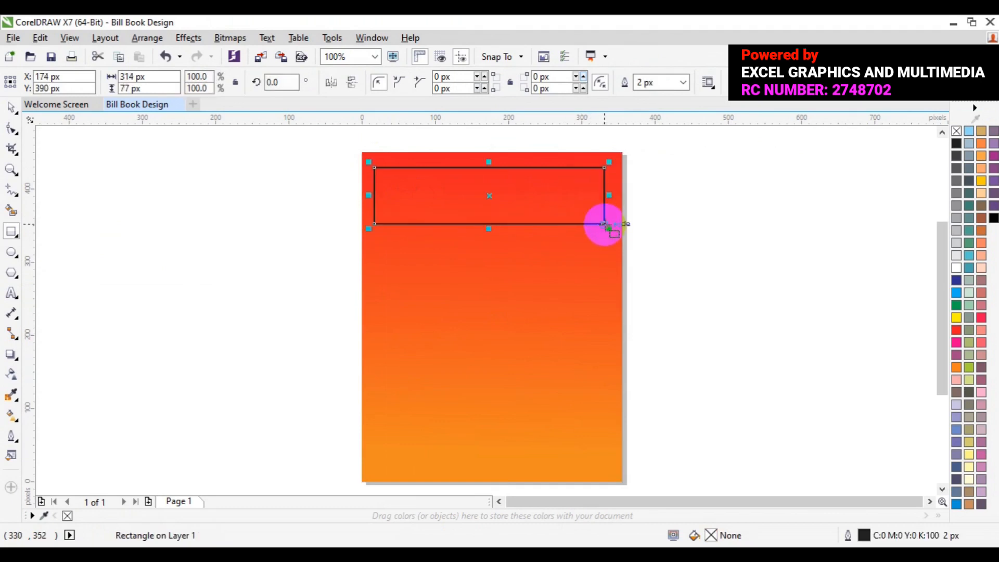
{"action": "left_click", "coordinate": [955, 268]}
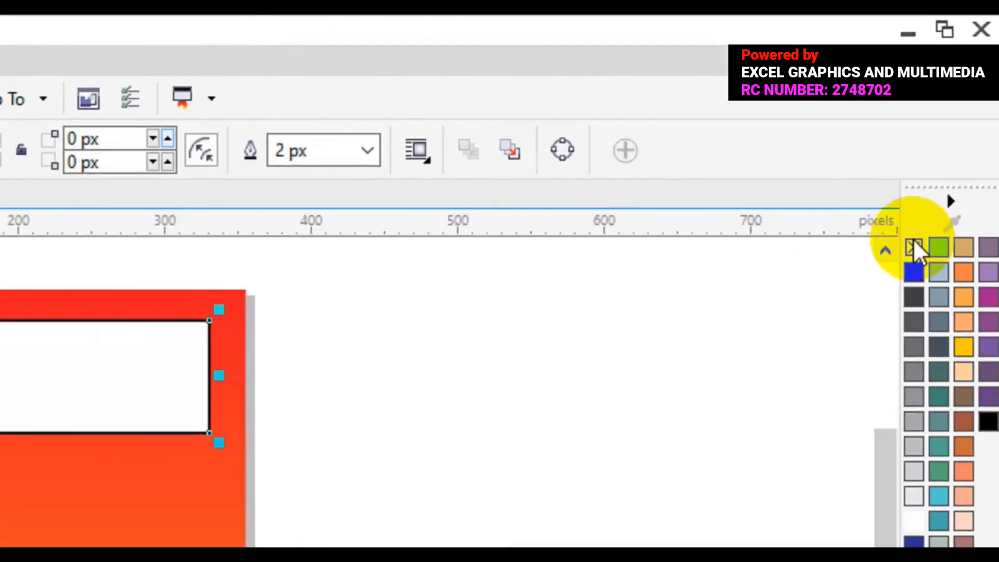
{"action": "right_click", "coordinate": [956, 129]}
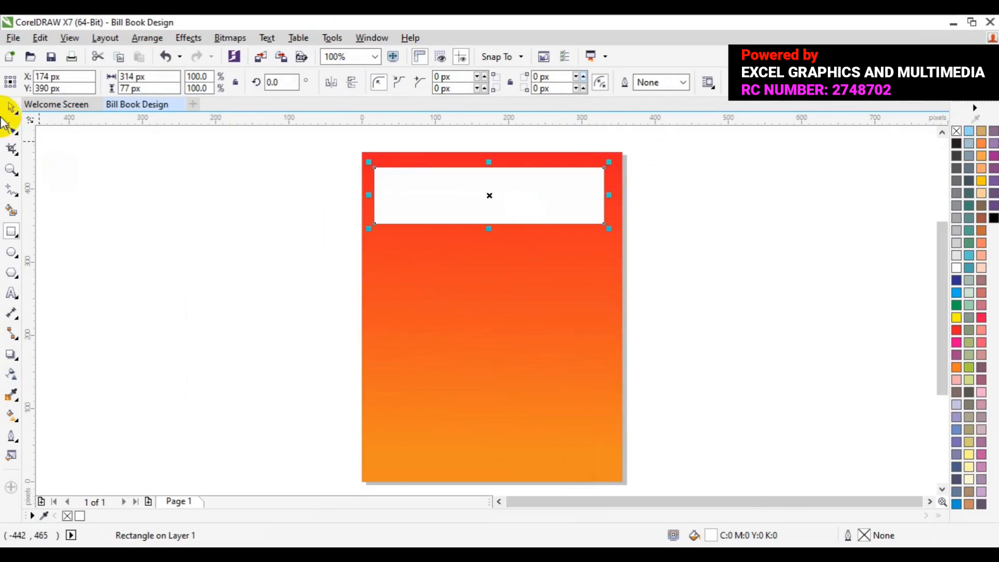
Step: Center the white rectangle horizontally on the gradient background rectangle
{"action": "left_click", "coordinate": [13, 108]}
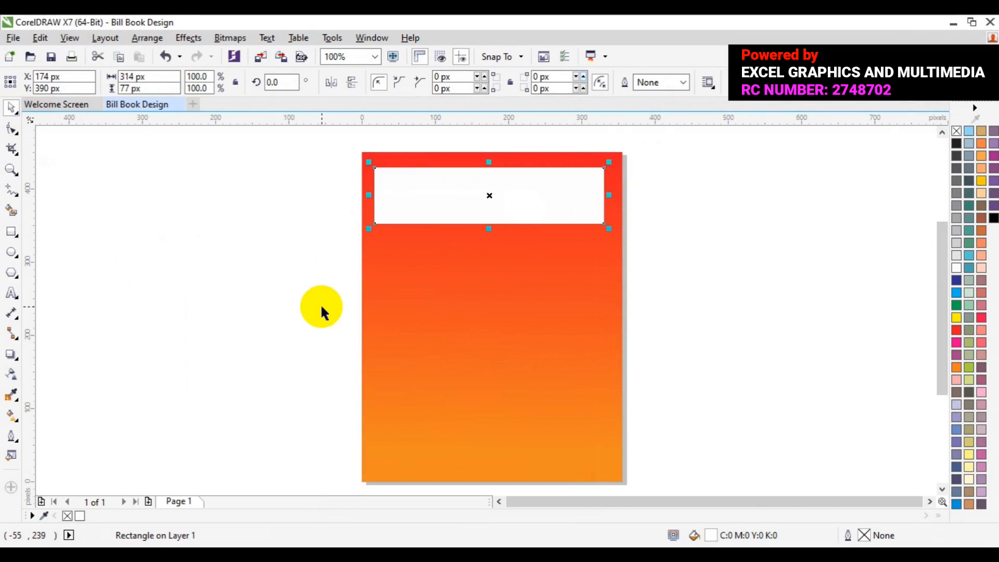
{"action": "left_click", "coordinate": [469, 343], "text": "shift"}
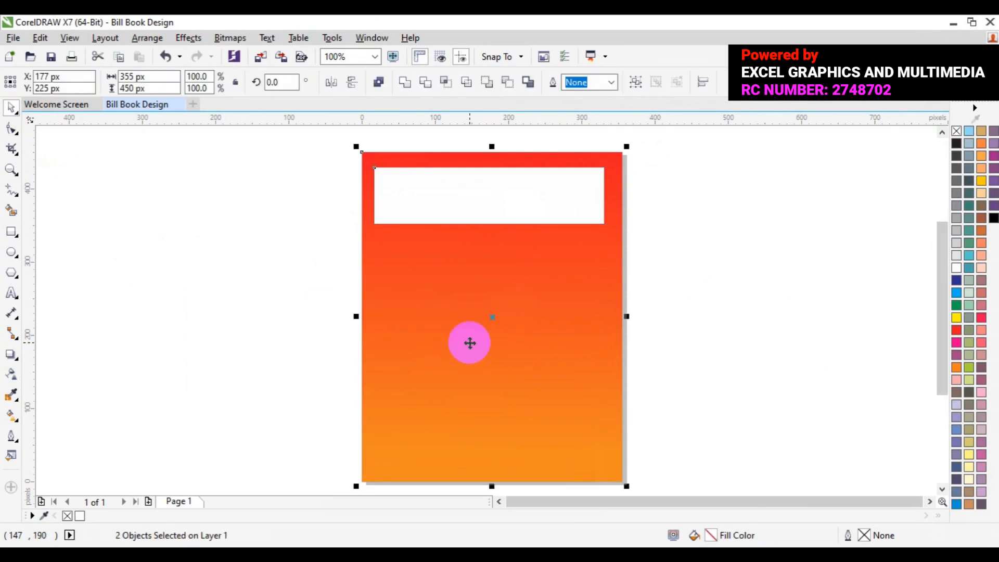
{"action": "key", "text": "c"}
{"action": "left_click", "coordinate": [778, 257]}
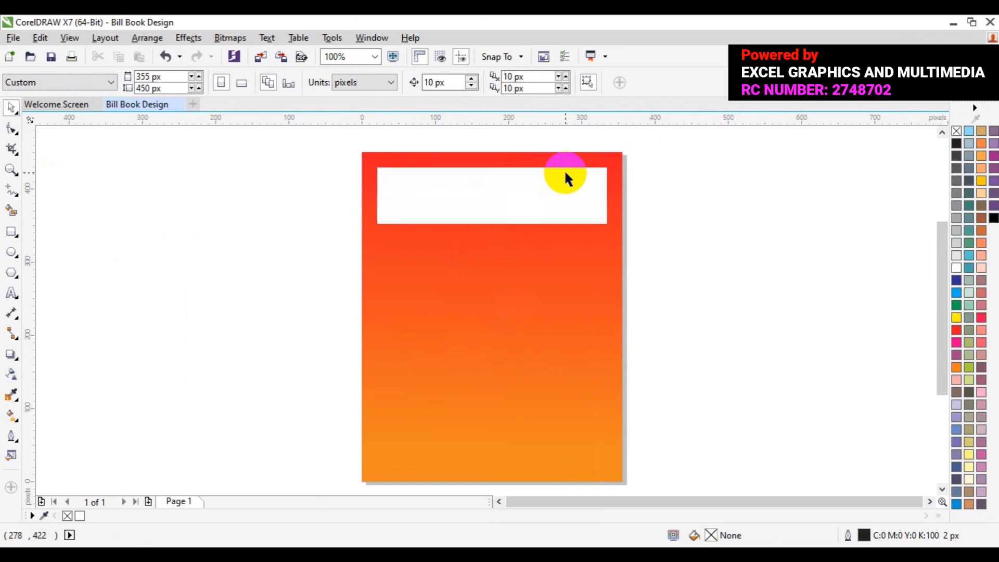
Step: Copy the white rectangle straight down, placing the duplicate just below the original with a narrow gap and their centers aligned
{"action": "left_click", "coordinate": [533, 194]}
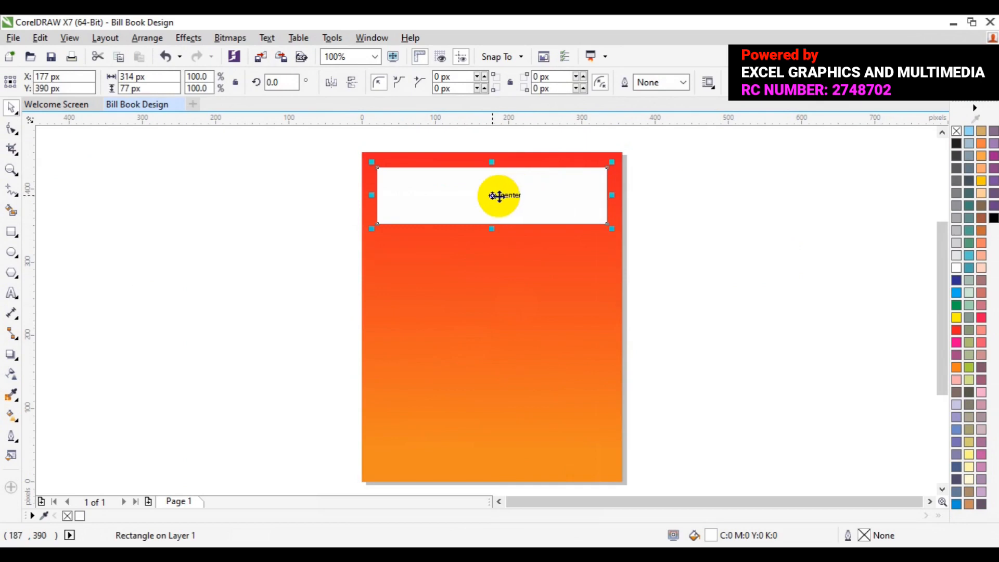
{"action": "left_click", "coordinate": [498, 196]}
{"action": "left_click_drag", "start_coordinate": [499, 196], "coordinate": [489, 266]}
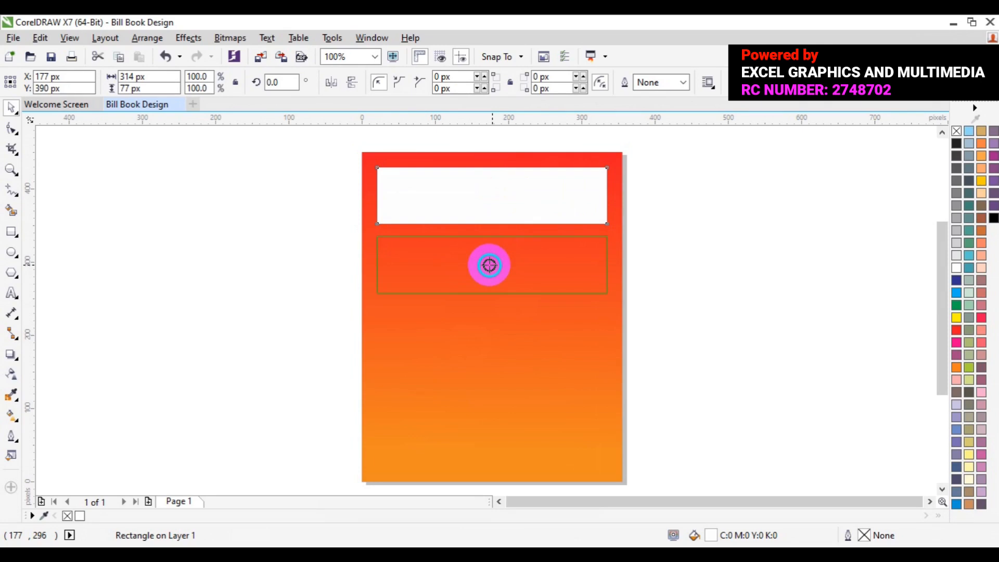
{"action": "left_click_drag", "start_coordinate": [488, 265], "coordinate": [487, 265]}
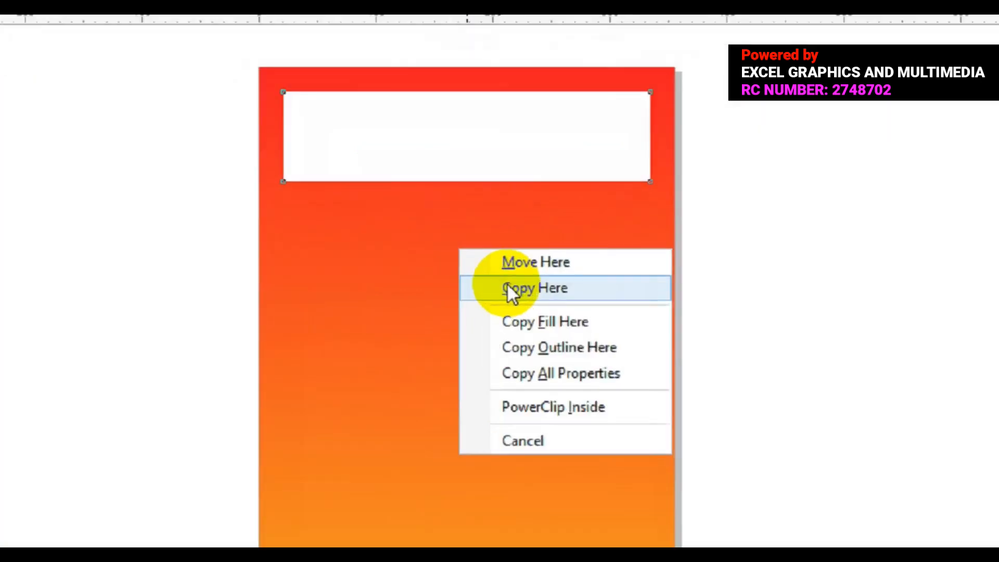
{"action": "left_click", "coordinate": [517, 287]}
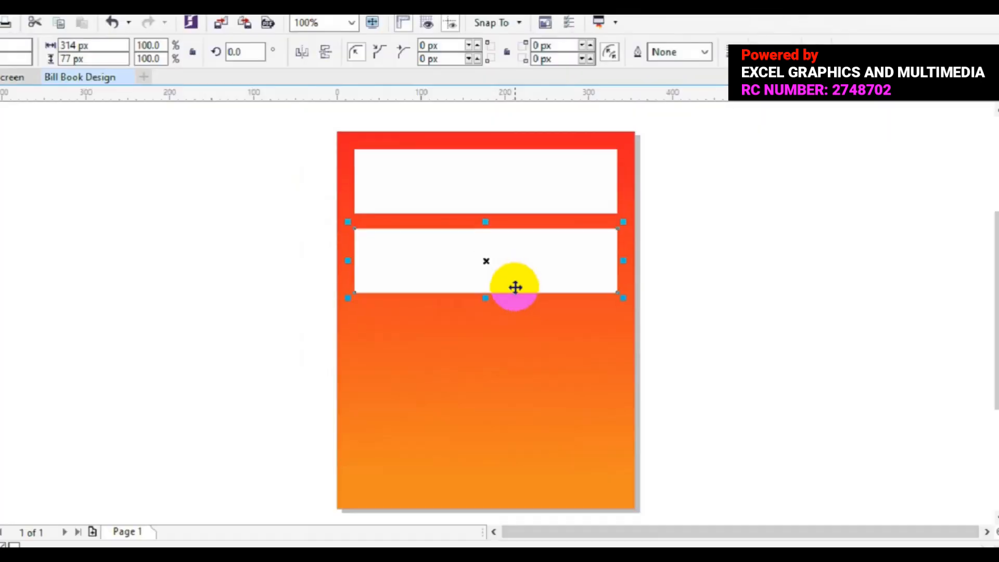
{"action": "left_click", "coordinate": [462, 183], "text": "shift"}
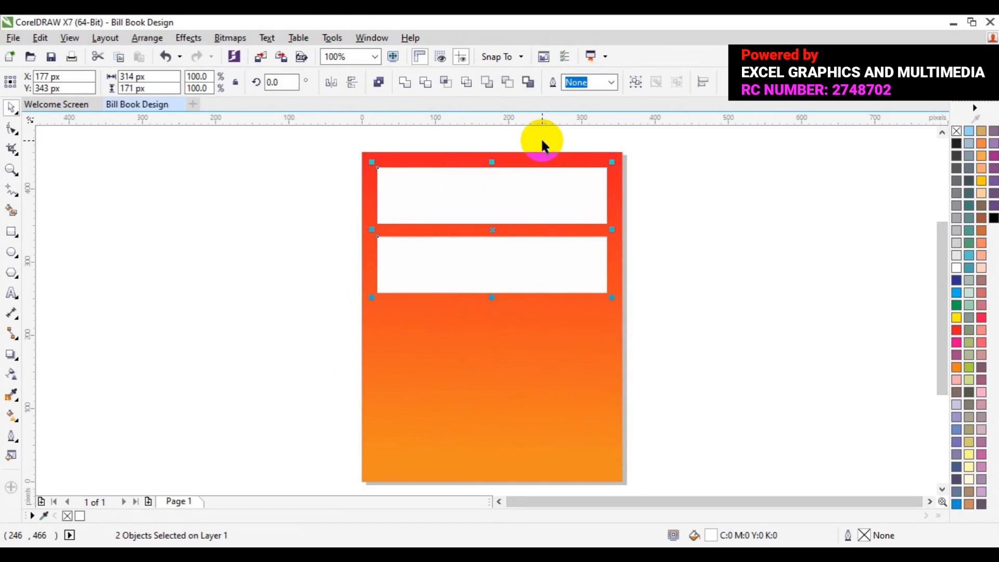
{"action": "left_click", "coordinate": [739, 221]}
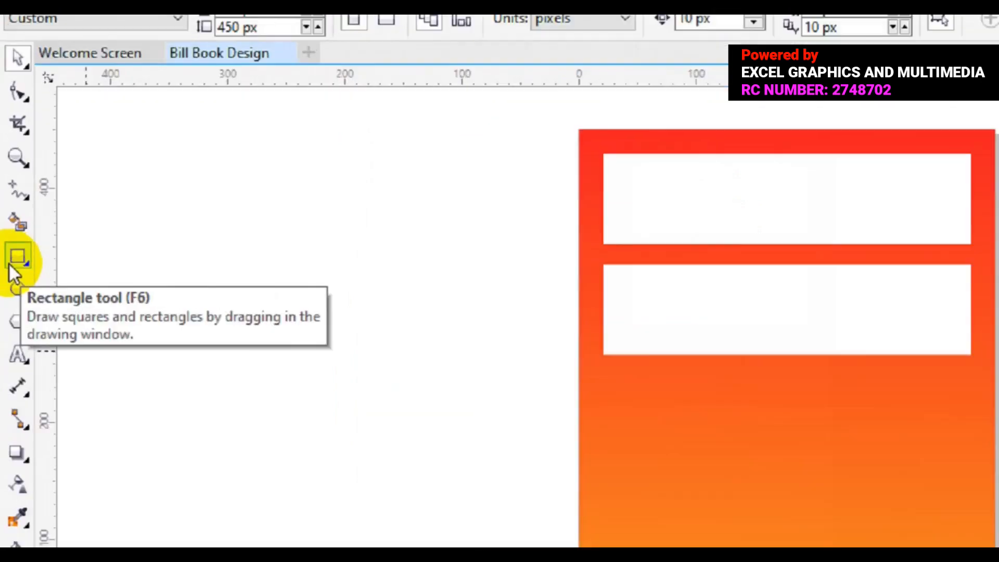
Step: Draw a rectangle about 114 x 27 px across the gap between the white boxes and round its corners fully to 14 px
{"action": "left_click", "coordinate": [11, 231]}
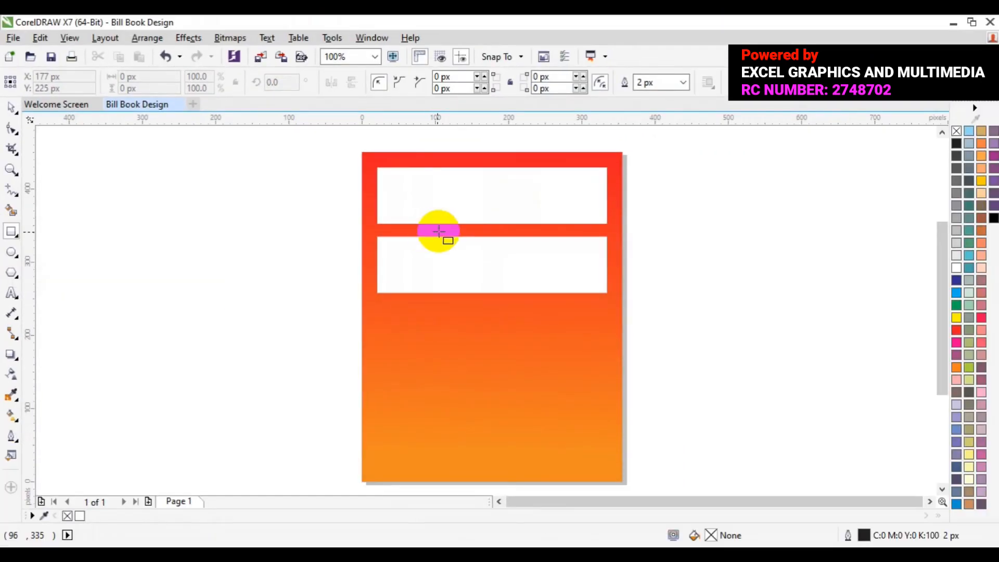
{"action": "left_click_drag", "start_coordinate": [447, 225], "coordinate": [530, 243]}
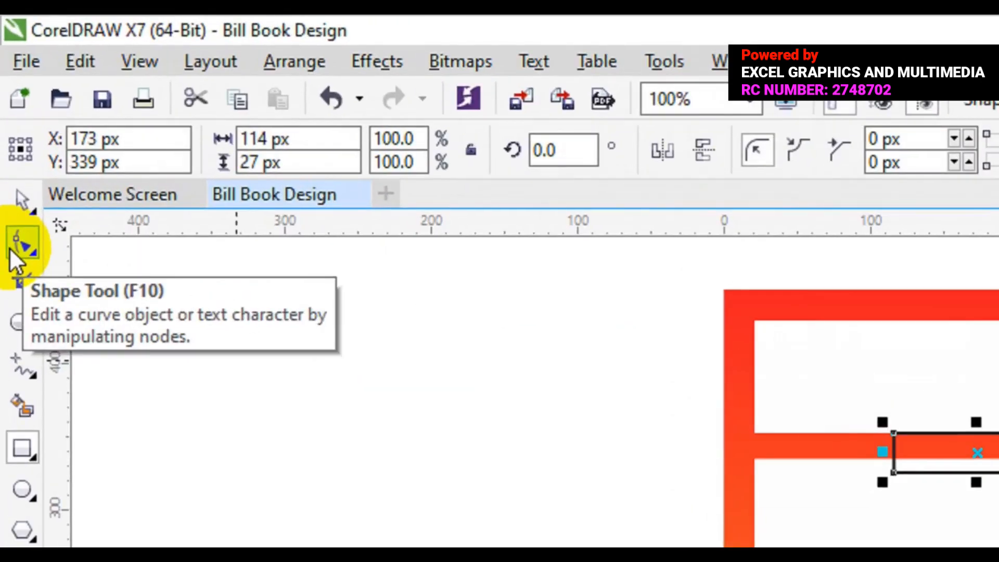
{"action": "left_click", "coordinate": [5, 131]}
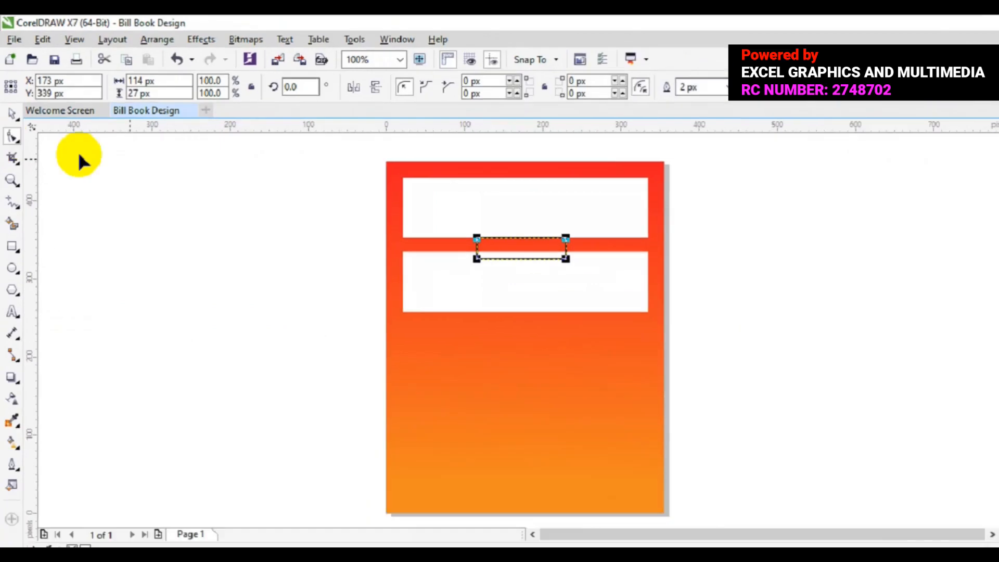
{"action": "left_click", "coordinate": [893, 433]}
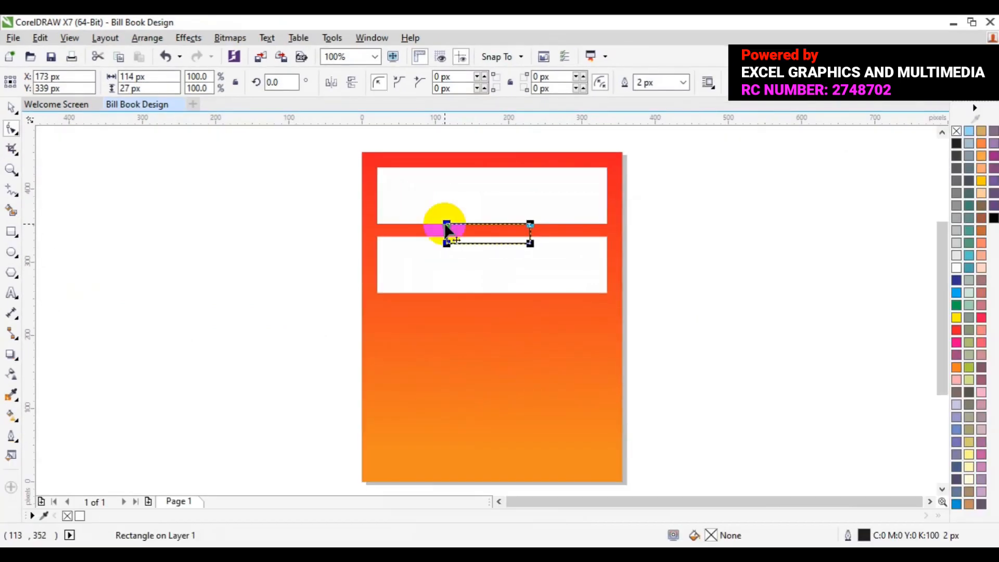
{"action": "left_click_drag", "start_coordinate": [447, 229], "coordinate": [502, 240]}
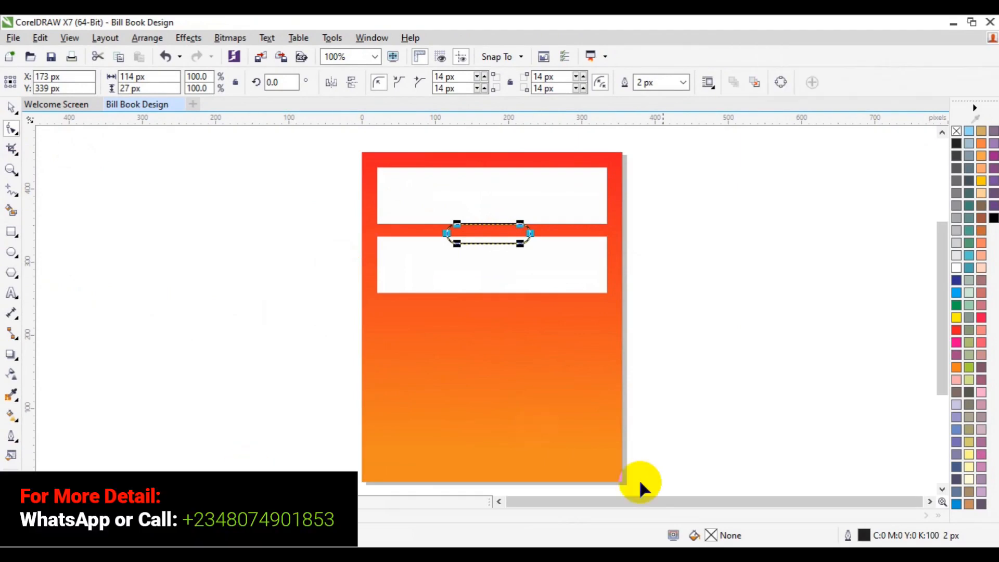
Step: Fill the rounded rectangle with orange, C 0, M 60, Y 100, K 0, and remove its outline
{"action": "left_click", "coordinate": [956, 369]}
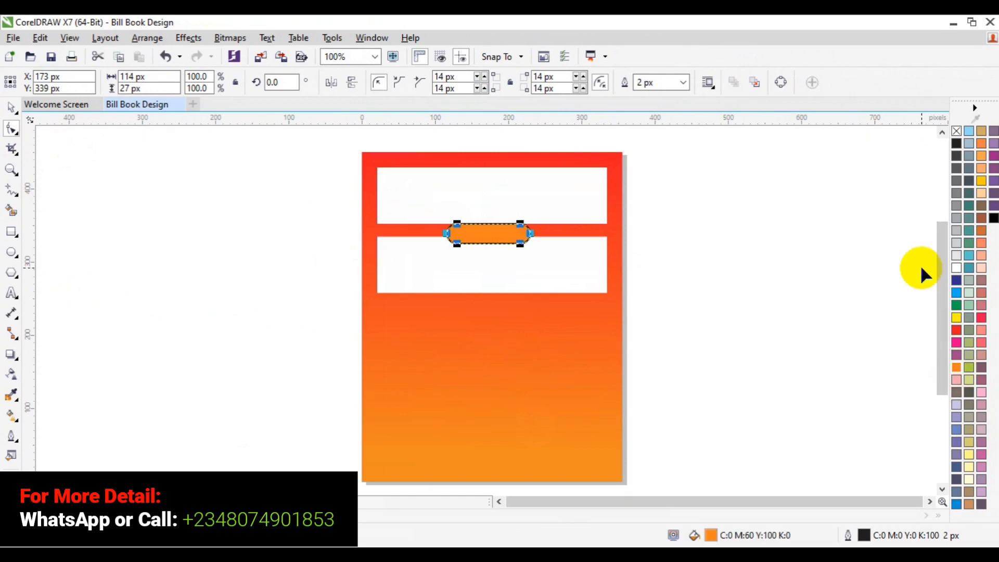
{"action": "right_click", "coordinate": [957, 130]}
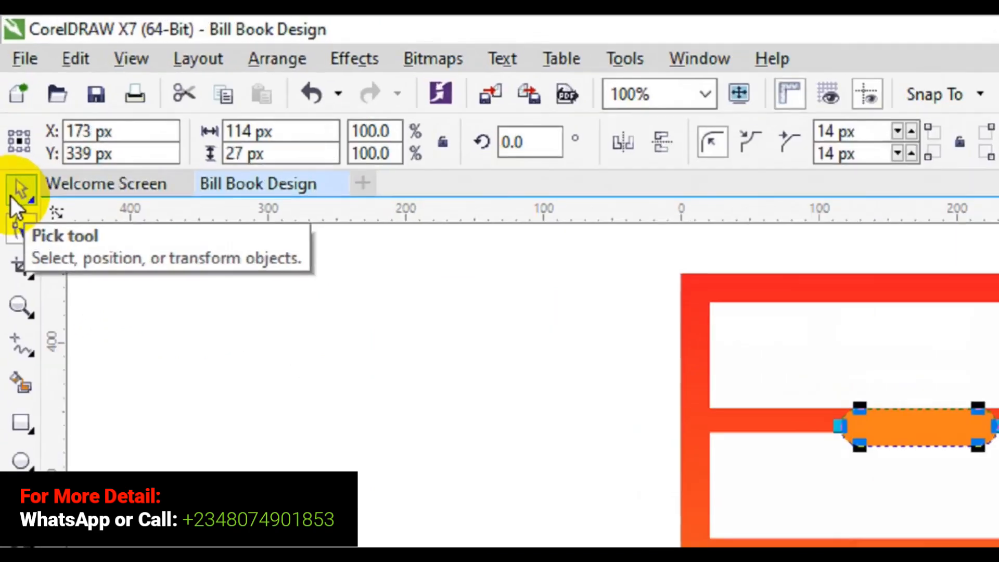
Step: Center the rounded rectangle horizontally on the page and place it over the gap between the two white boxes at Y 342 px
{"action": "left_click", "coordinate": [14, 166]}
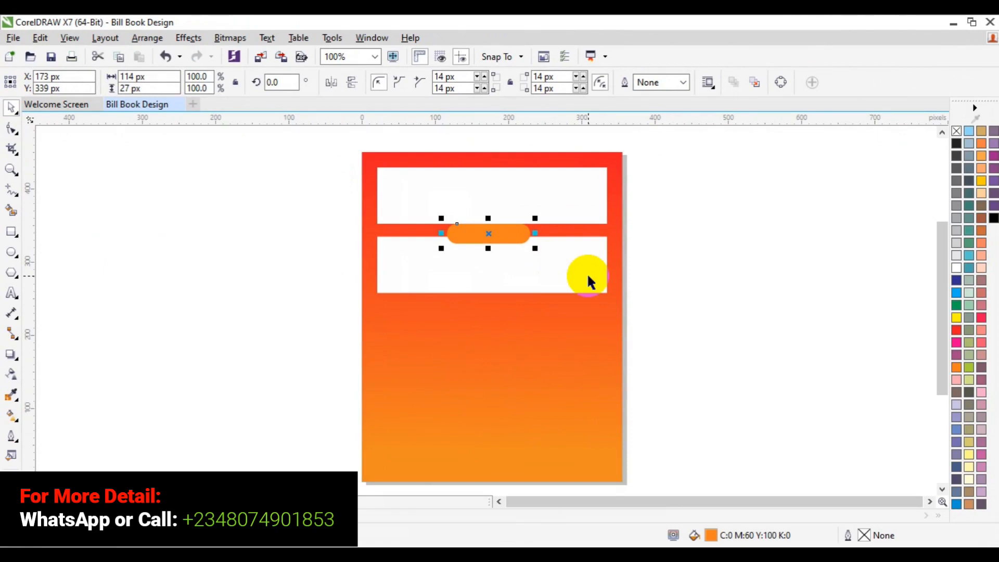
{"action": "left_click_drag", "start_coordinate": [493, 235], "coordinate": [497, 318]}
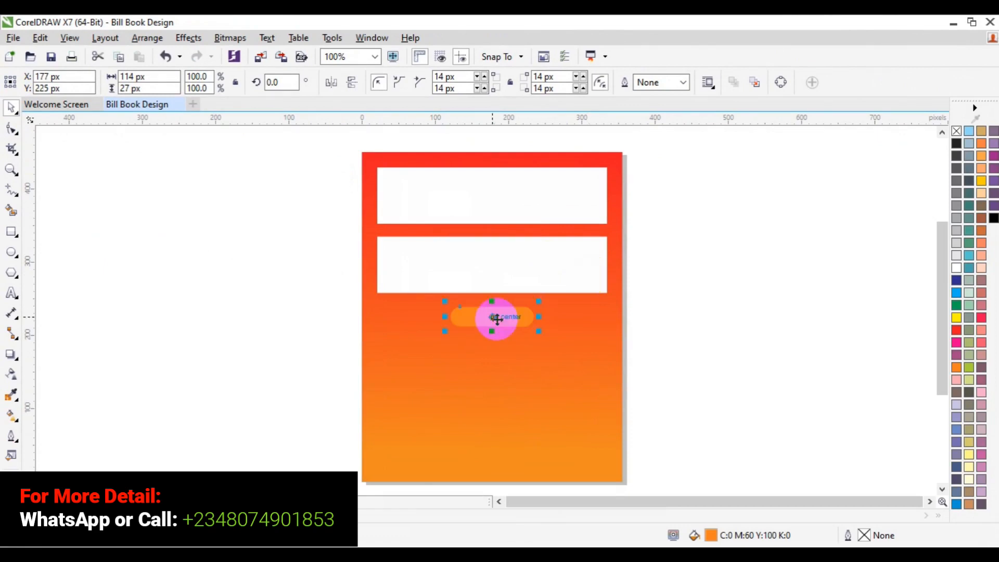
{"action": "left_click_drag", "start_coordinate": [497, 318], "coordinate": [498, 231]}
{"action": "left_click", "coordinate": [710, 254]}
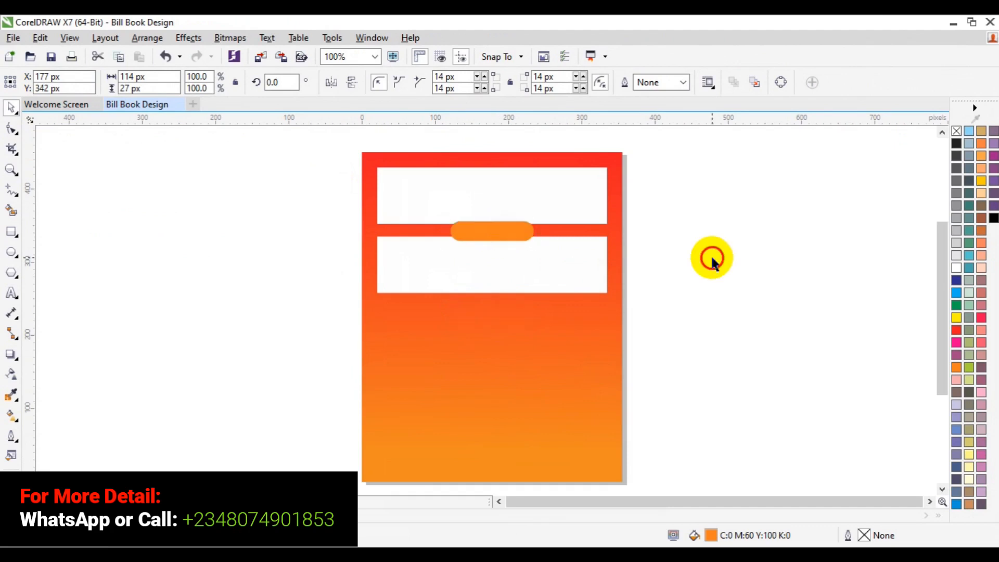
Step: Change the rounded rectangle's fill to black, C 0, M 0, Y 0, K 100
{"action": "left_click", "coordinate": [11, 169]}
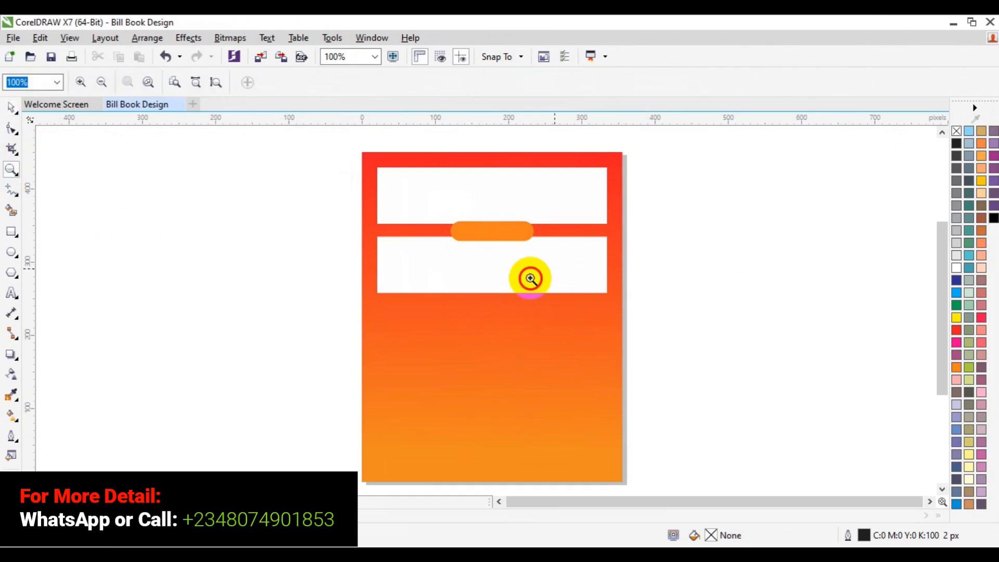
{"action": "left_click", "coordinate": [529, 237]}
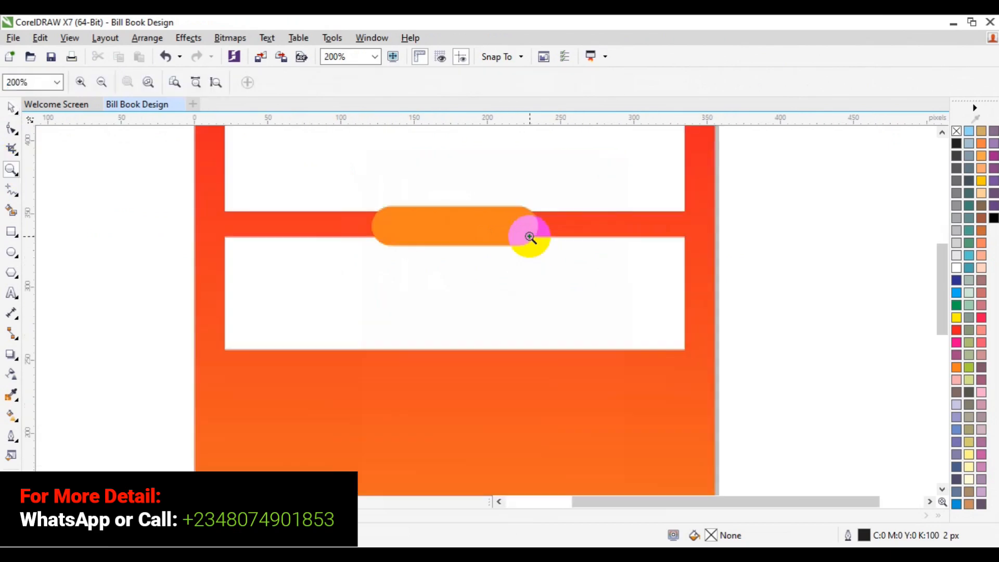
{"action": "key", "text": "space"}
{"action": "left_click", "coordinate": [498, 239]}
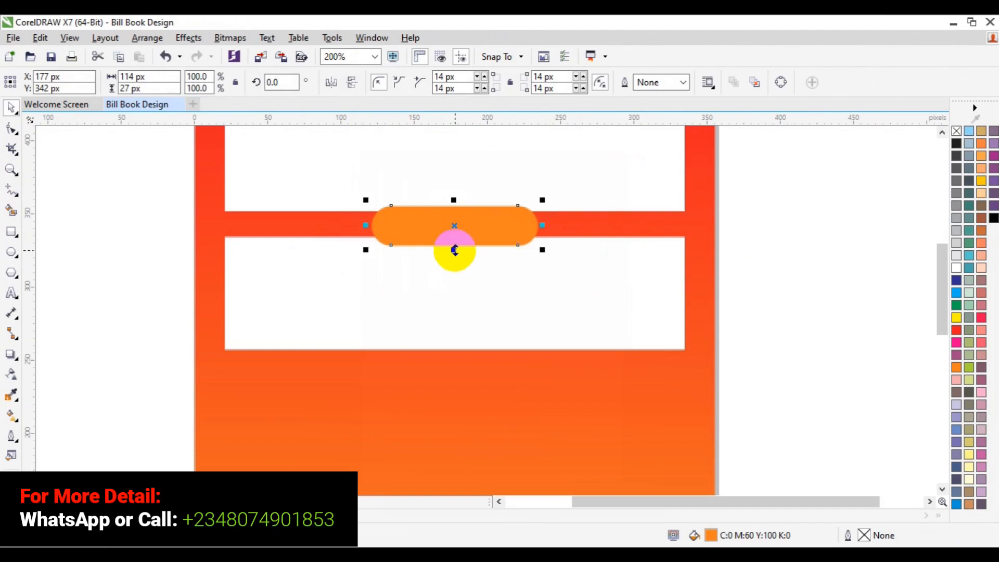
{"action": "left_click_drag", "start_coordinate": [454, 250], "coordinate": [454, 255]}
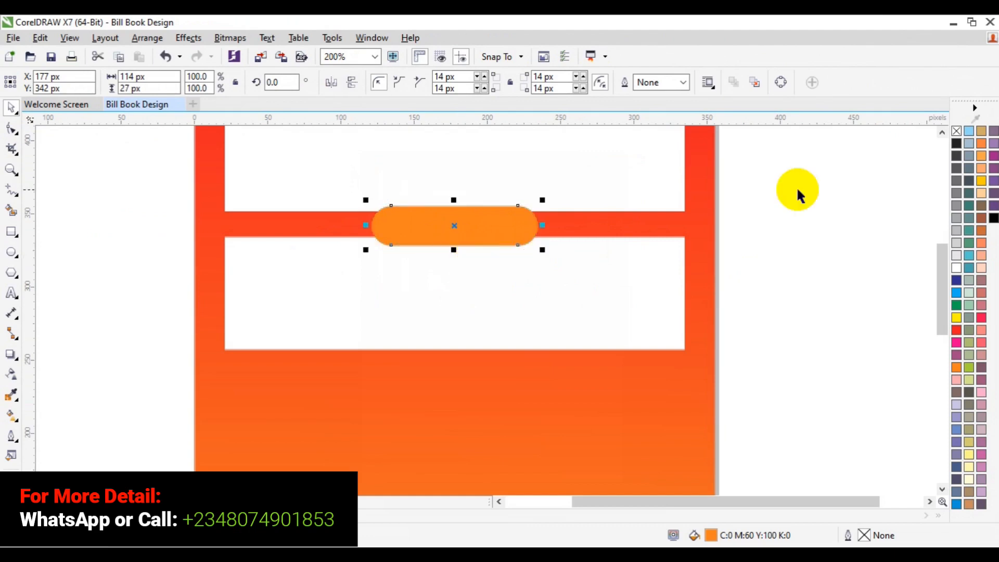
{"action": "left_click", "coordinate": [957, 151]}
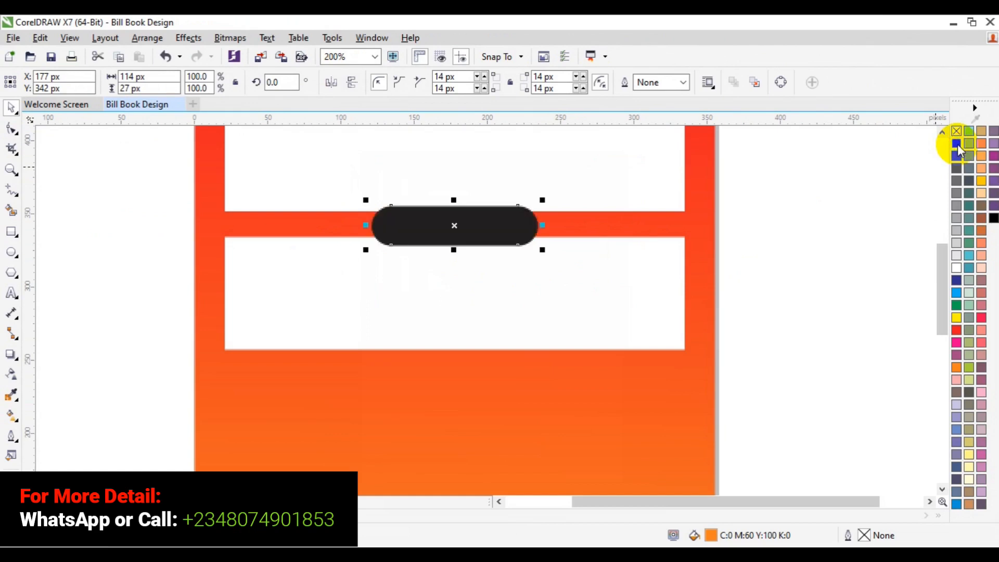
{"action": "left_click", "coordinate": [825, 262]}
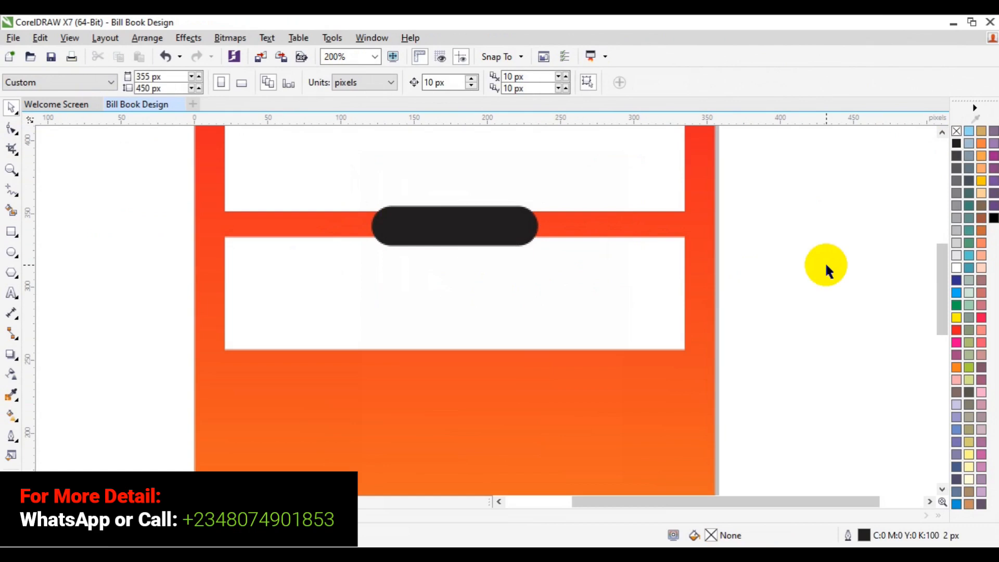
Step: Duplicate the lower white box directly beneath itself and shorten the copy from its lower edge to about 33 px high
{"action": "left_click", "coordinate": [14, 175]}
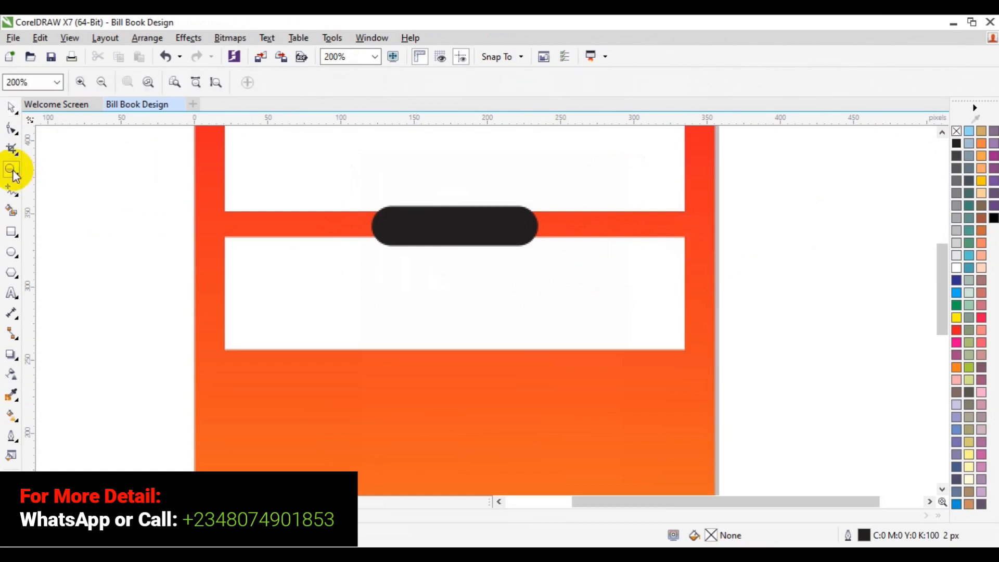
{"action": "left_click", "coordinate": [102, 82]}
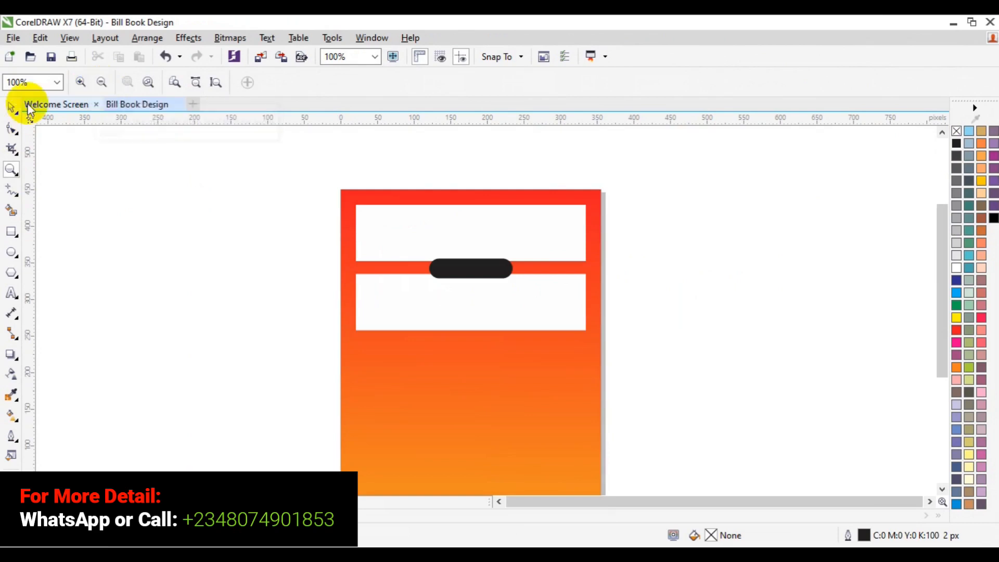
{"action": "left_click", "coordinate": [396, 297]}
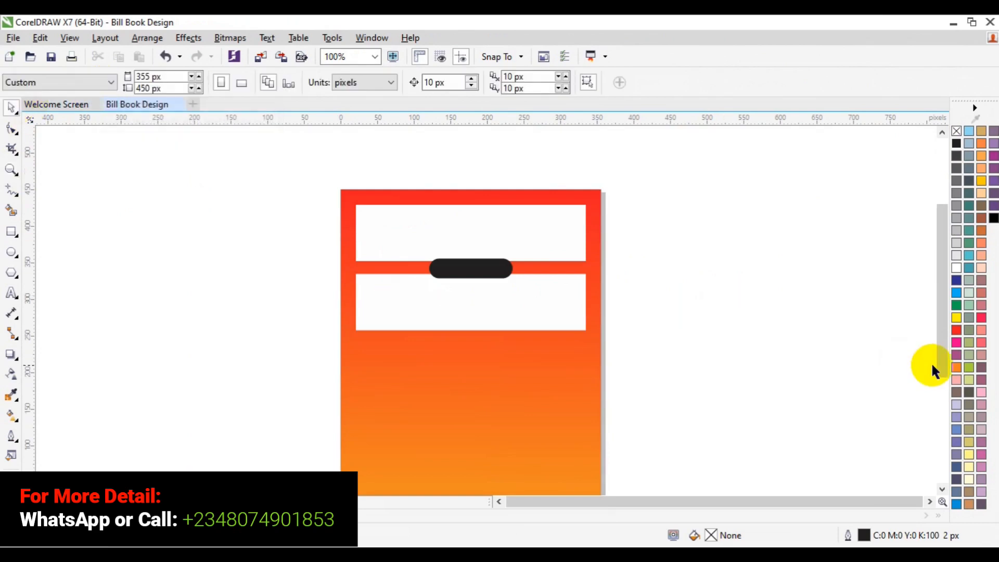
{"action": "left_click_drag", "start_coordinate": [940, 364], "coordinate": [939, 391]}
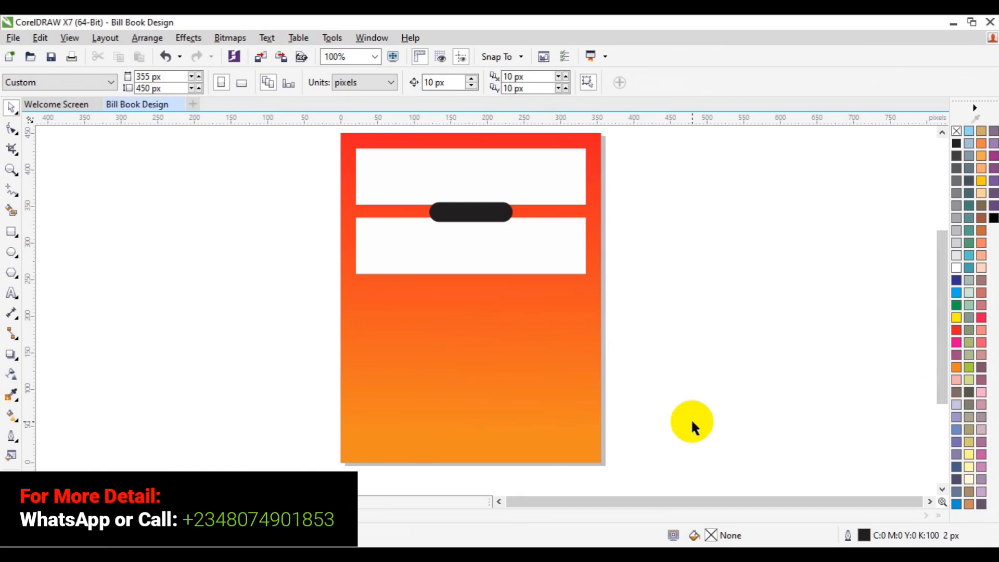
{"action": "left_click", "coordinate": [499, 271]}
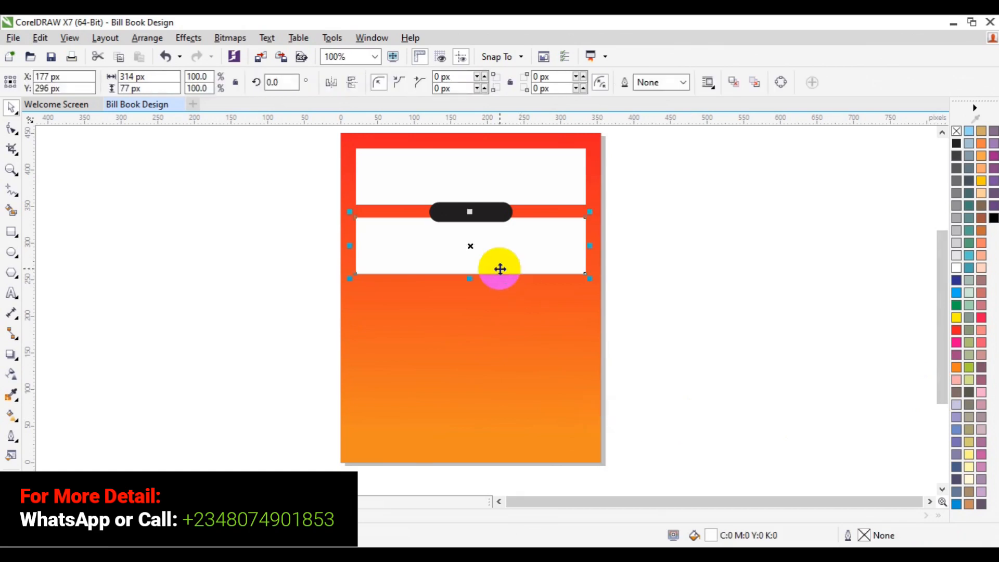
{"action": "left_click", "coordinate": [499, 269]}
{"action": "left_click_drag", "start_coordinate": [500, 268], "coordinate": [499, 326]}
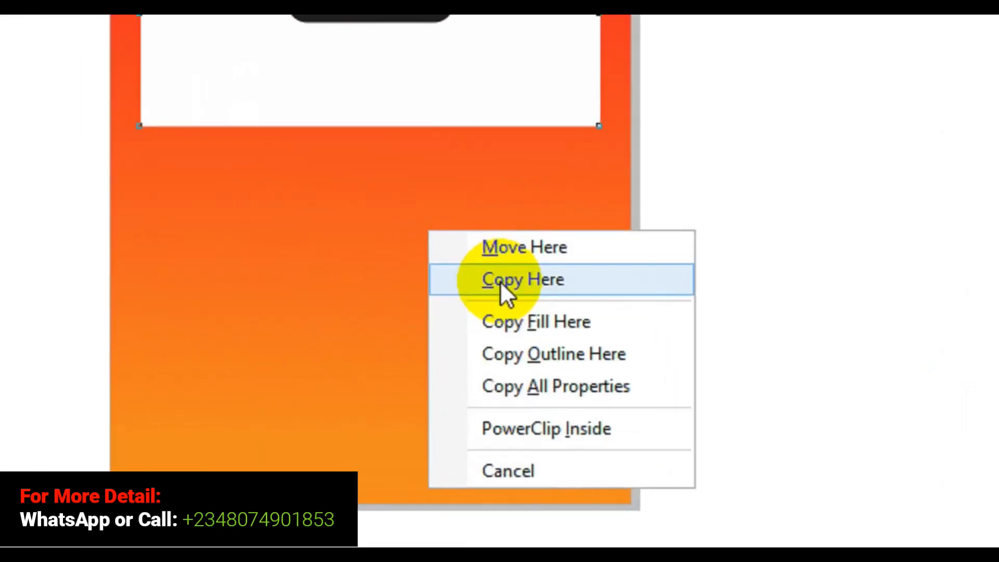
{"action": "left_click", "coordinate": [501, 280]}
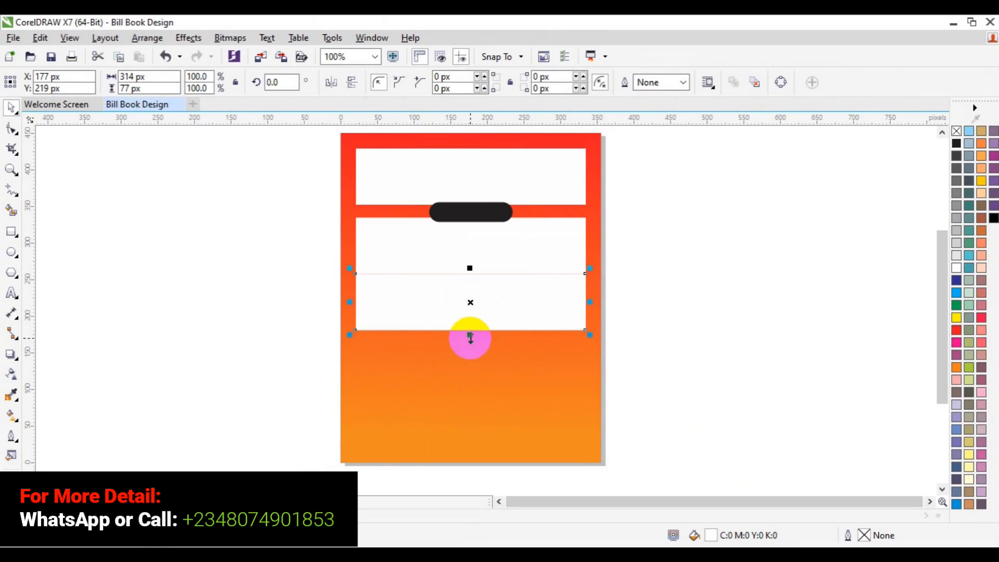
{"action": "left_click_drag", "start_coordinate": [469, 337], "coordinate": [473, 299]}
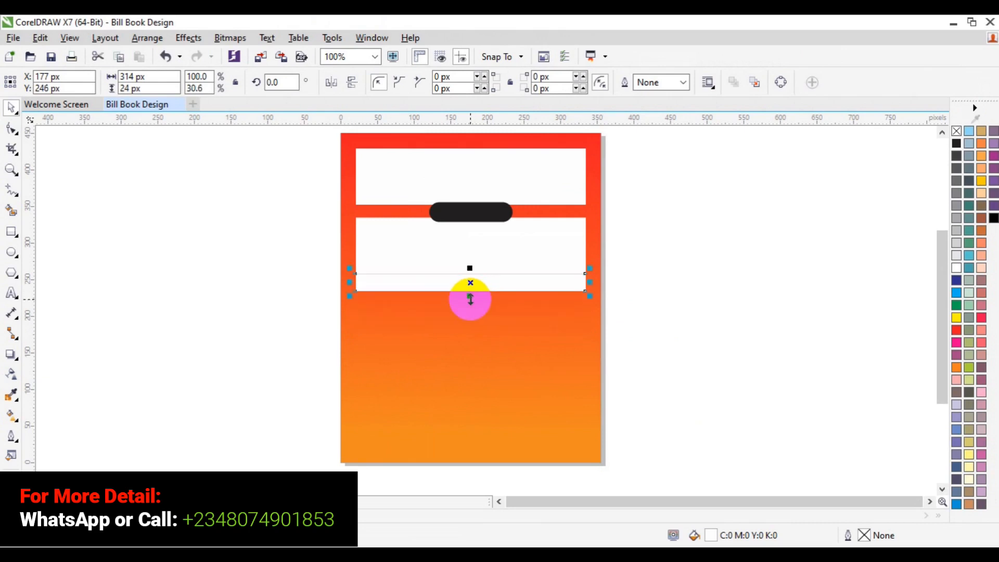
{"action": "left_click_drag", "start_coordinate": [470, 299], "coordinate": [471, 305]}
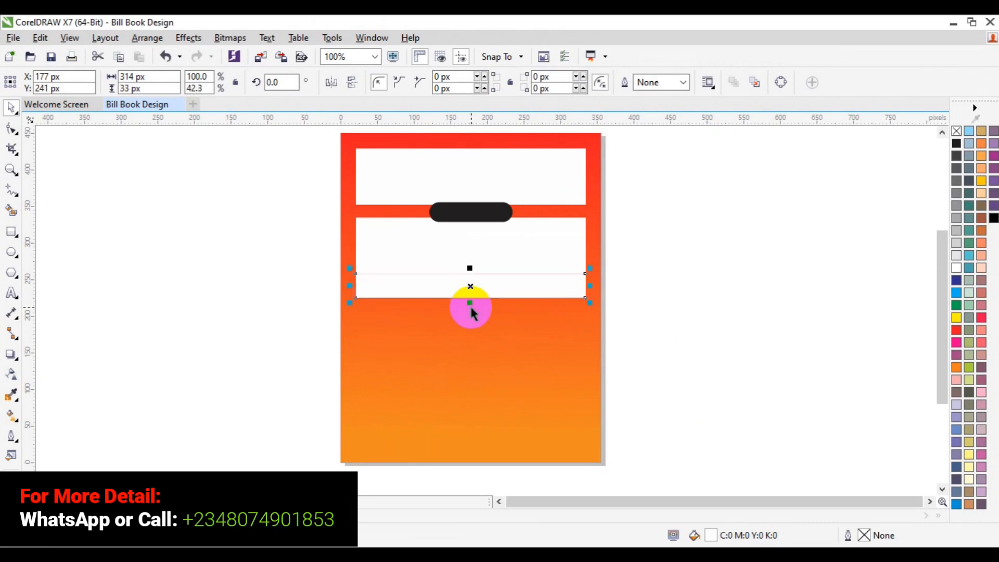
Step: Move both white boxes and the black label up 10 px together, and move the narrow white strip up 10 px to meet them
{"action": "left_click", "coordinate": [505, 239]}
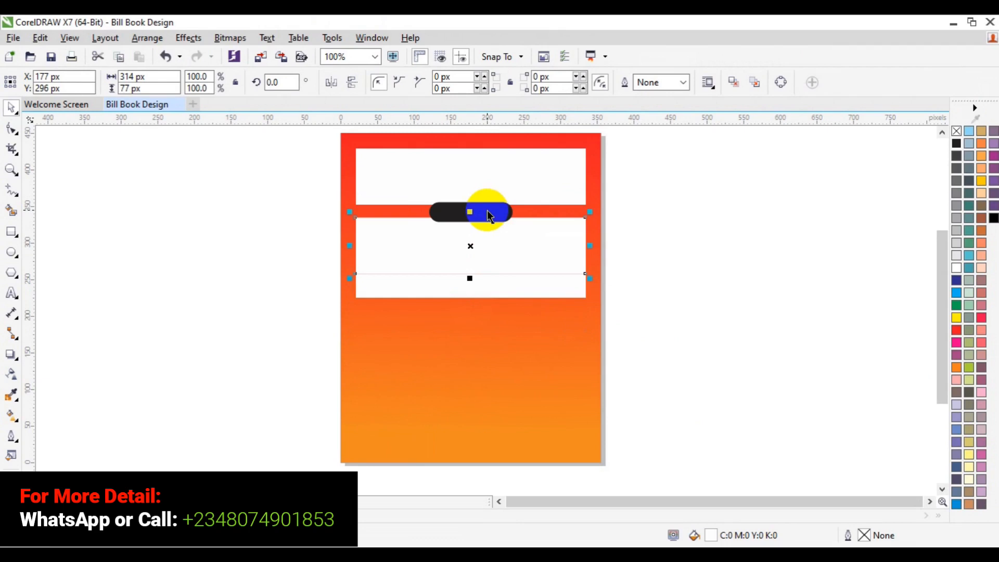
{"action": "left_click", "coordinate": [489, 216]}
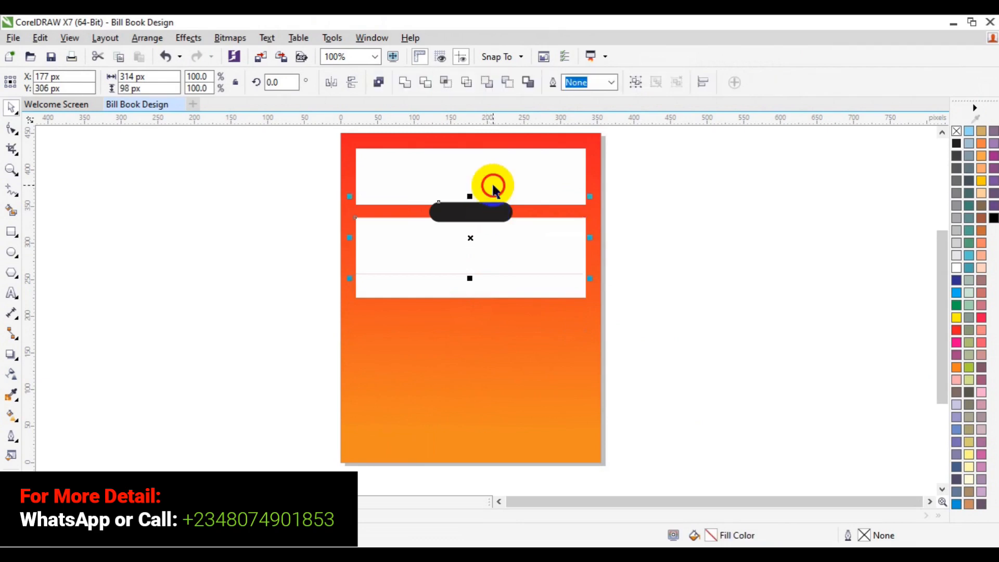
{"action": "key", "text": "Up"}
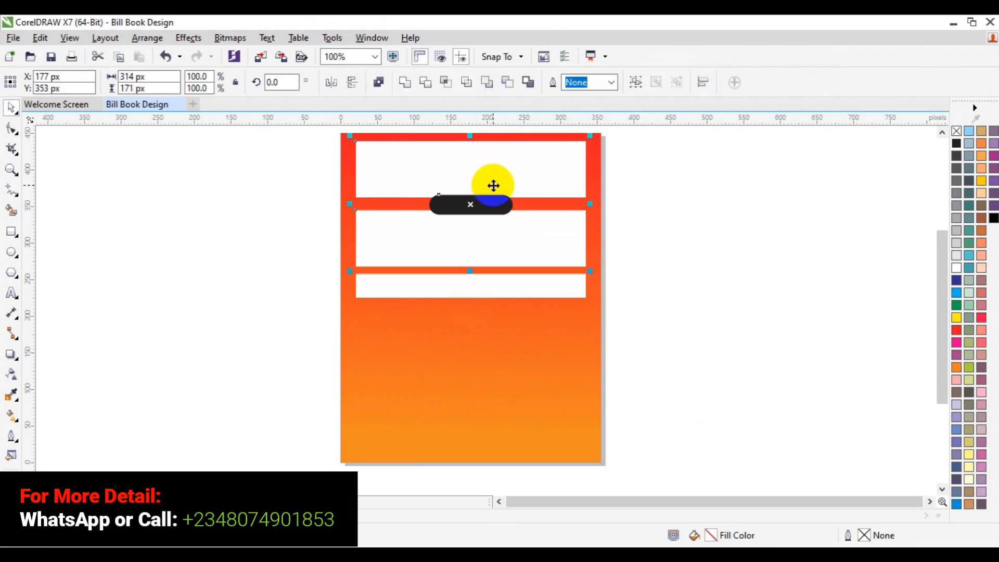
{"action": "left_click", "coordinate": [471, 284]}
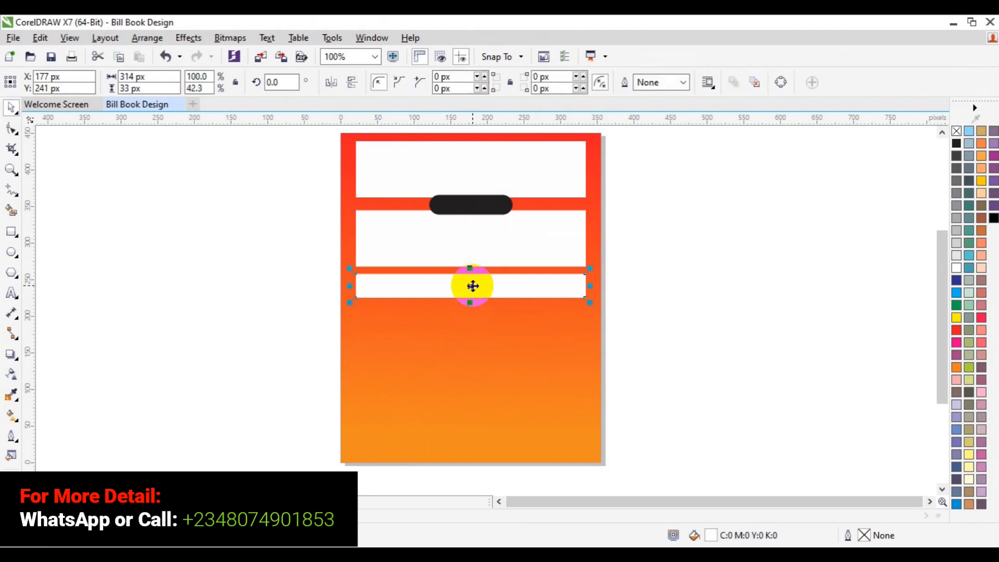
{"action": "key", "text": "Up"}
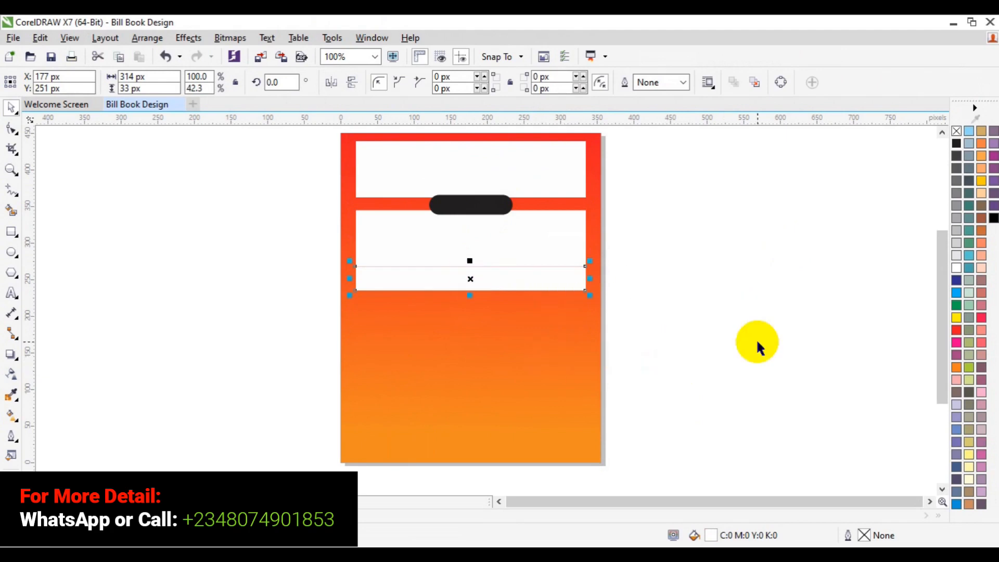
Step: Fill the narrow strip beneath the lower white box with red, C 0, M 100, Y 100, K 0, after trying black
{"action": "left_click", "coordinate": [955, 330]}
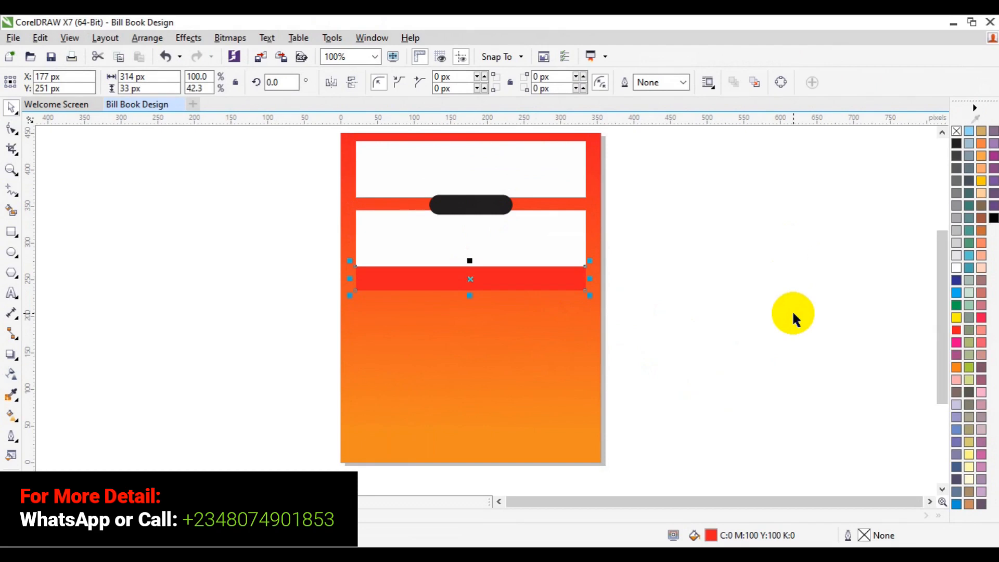
{"action": "left_click", "coordinate": [792, 310]}
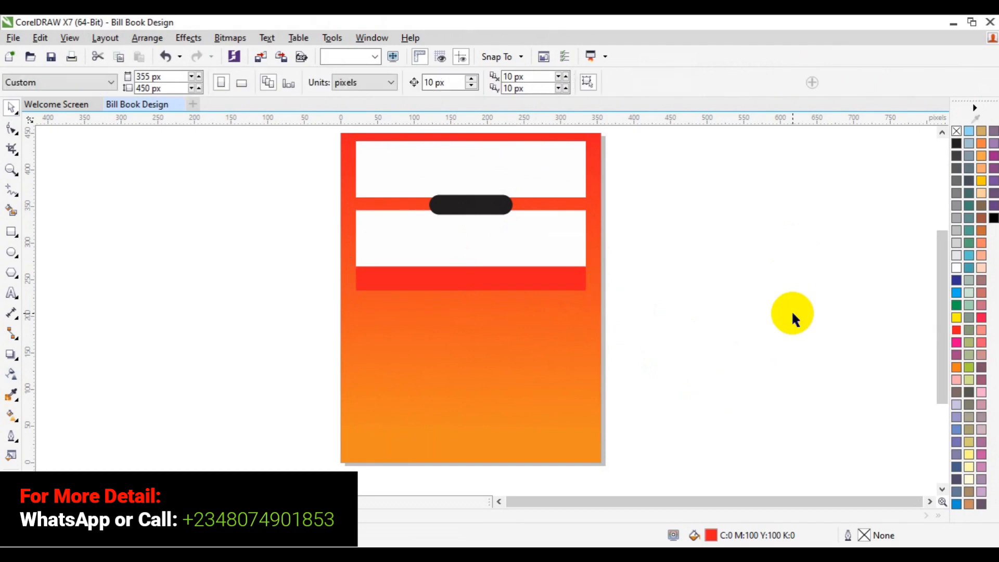
{"action": "left_click", "coordinate": [517, 283]}
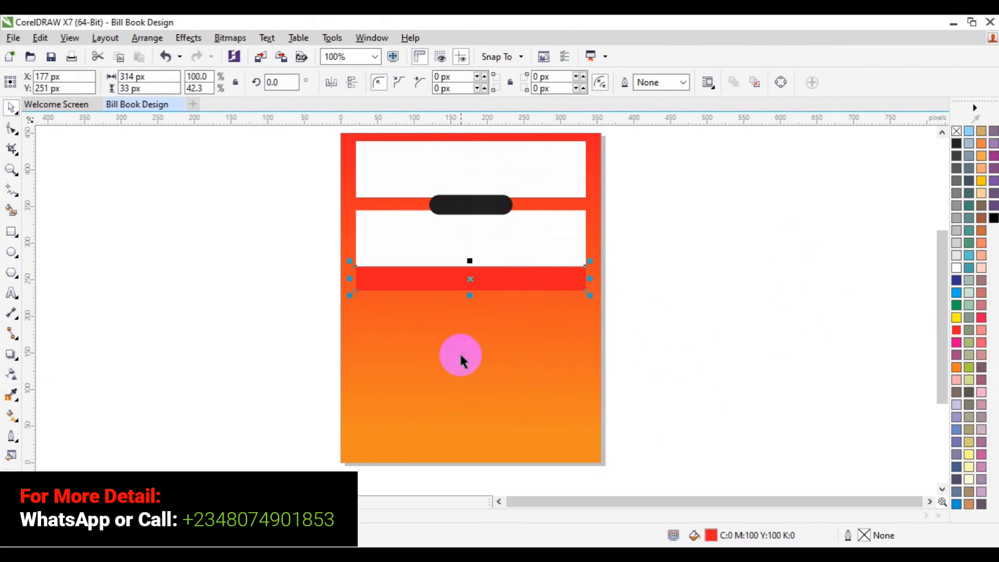
{"action": "left_click", "coordinate": [83, 515]}
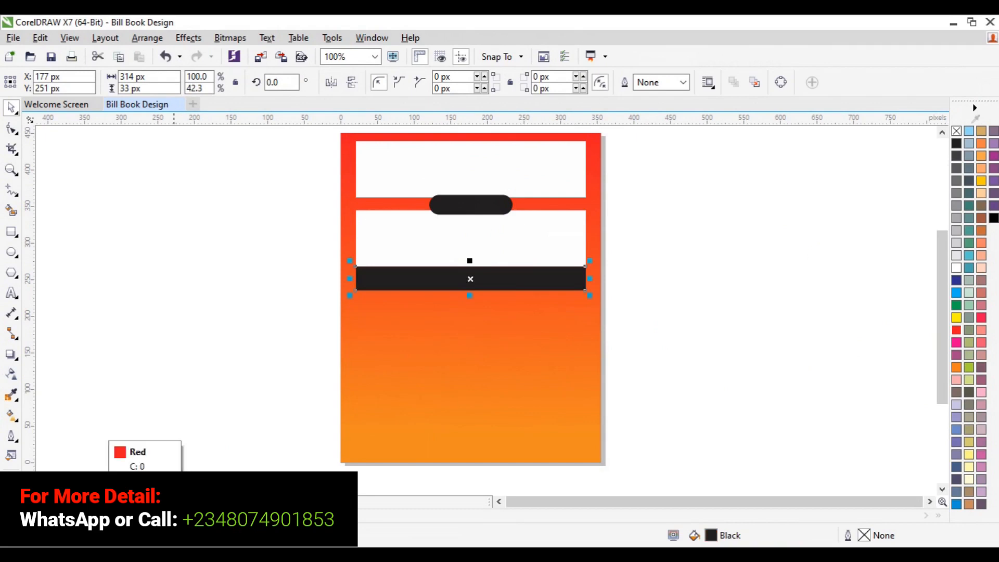
{"action": "left_click", "coordinate": [104, 515]}
Step: Change the upper color of the background gradient to orange, C 2, M 44, Y 100, K 0
{"action": "left_click", "coordinate": [391, 427]}
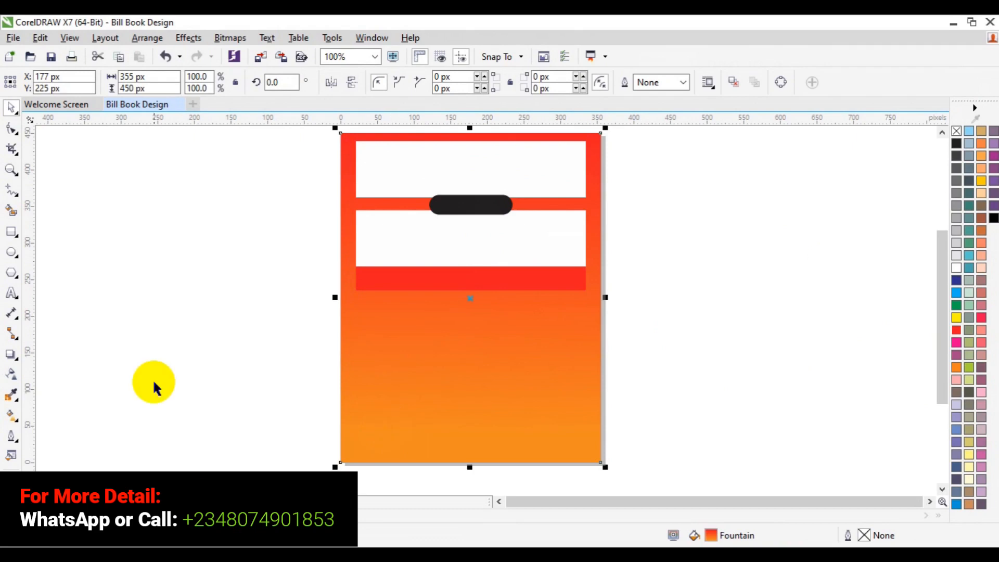
{"action": "left_click", "coordinate": [9, 419]}
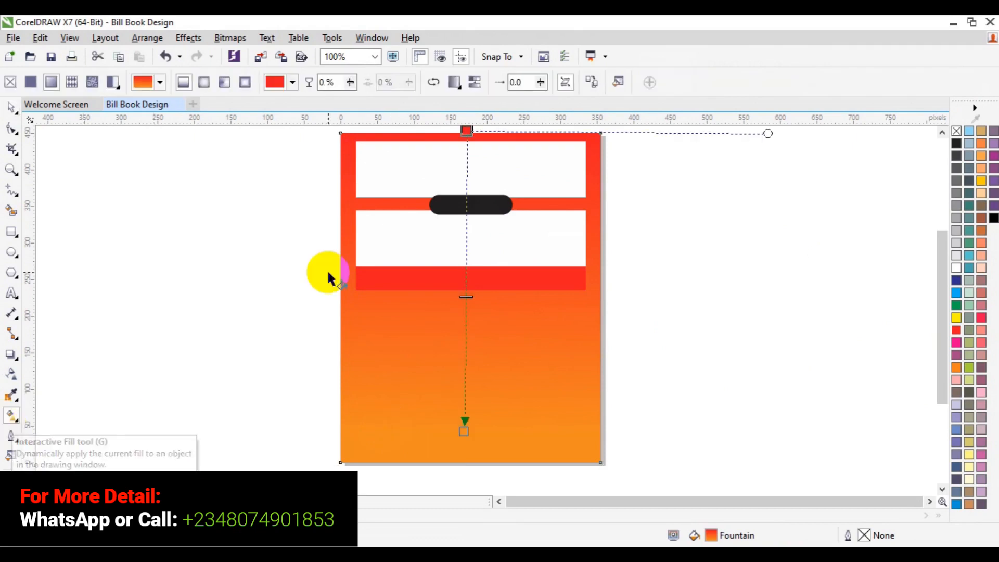
{"action": "left_click", "coordinate": [466, 130]}
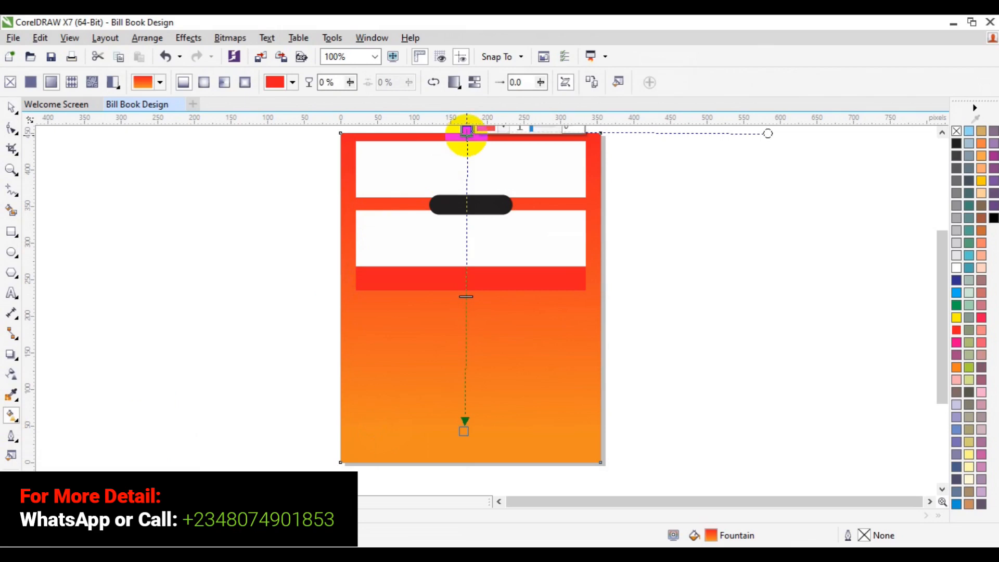
{"action": "left_click", "coordinate": [504, 134]}
{"action": "left_click_drag", "start_coordinate": [544, 218], "coordinate": [549, 216]}
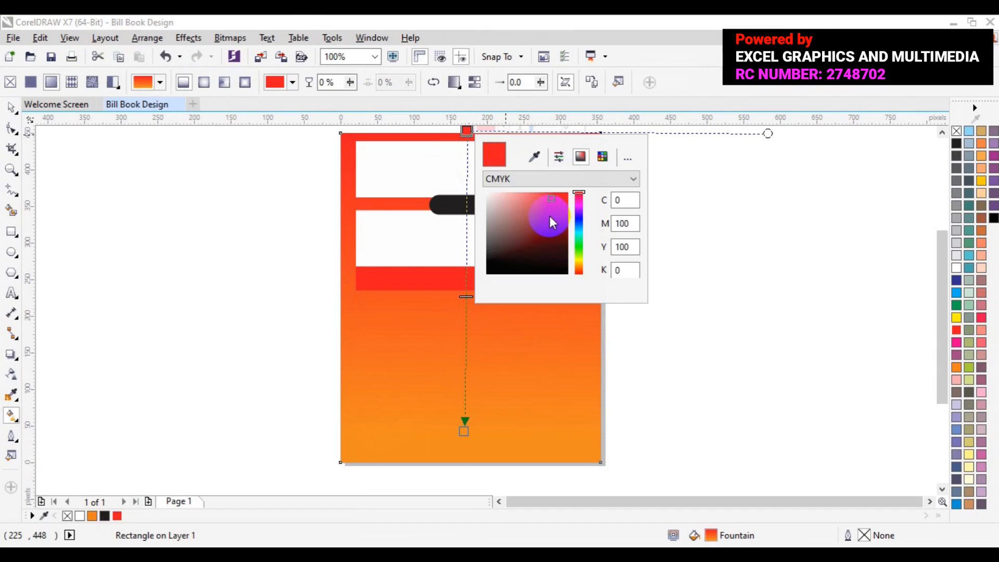
{"action": "left_click", "coordinate": [578, 265]}
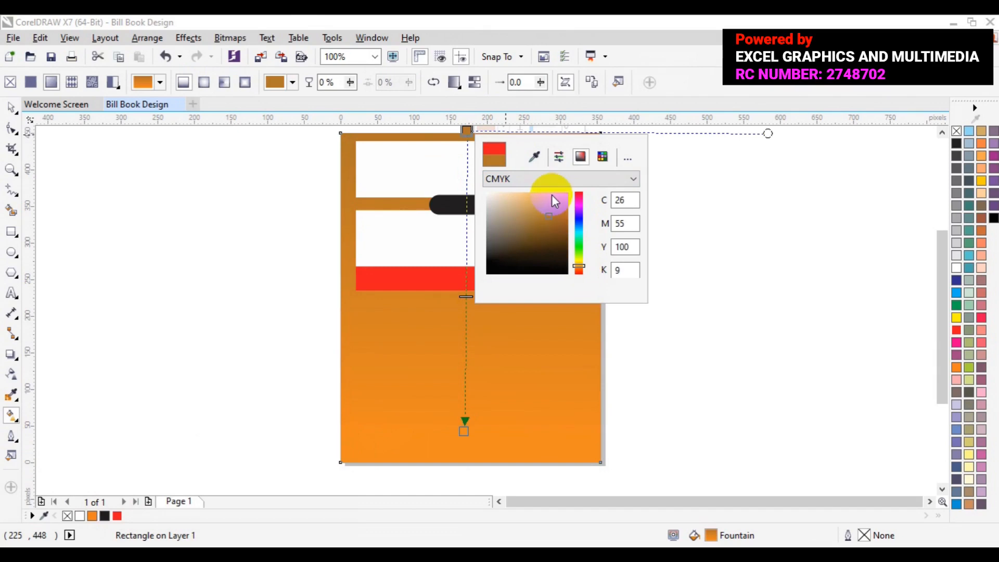
{"action": "left_click", "coordinate": [553, 196]}
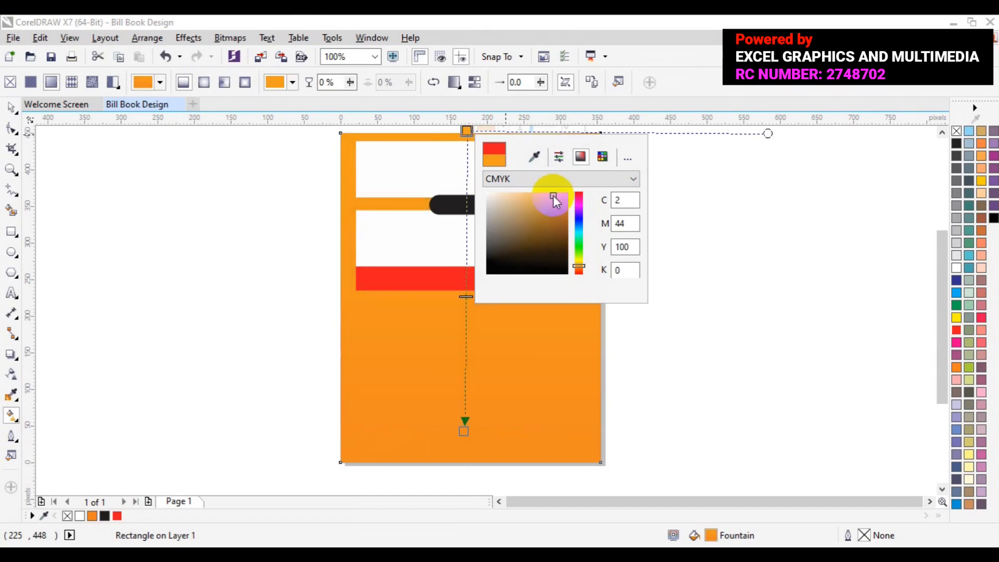
{"action": "left_click", "coordinate": [12, 108]}
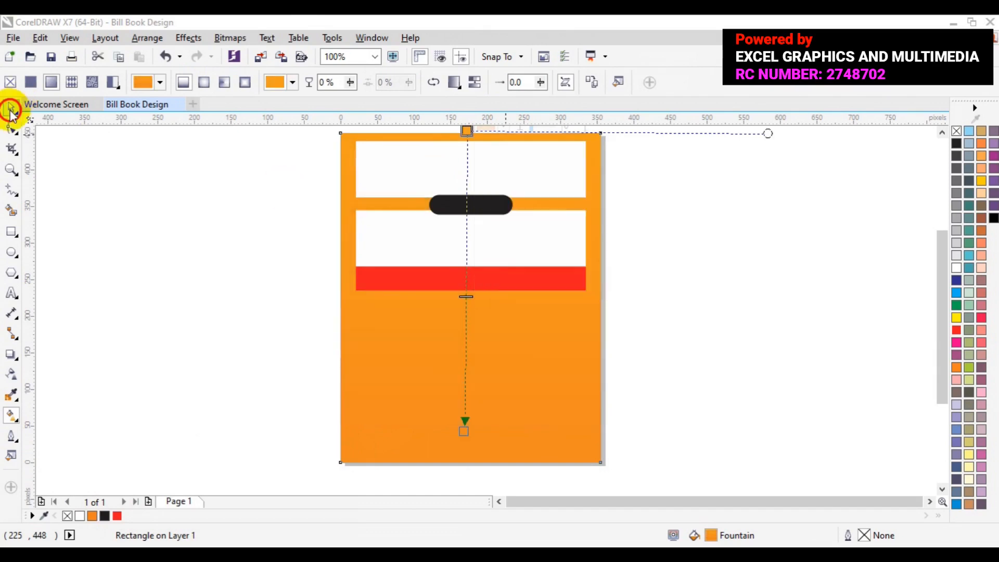
{"action": "left_click", "coordinate": [161, 244]}
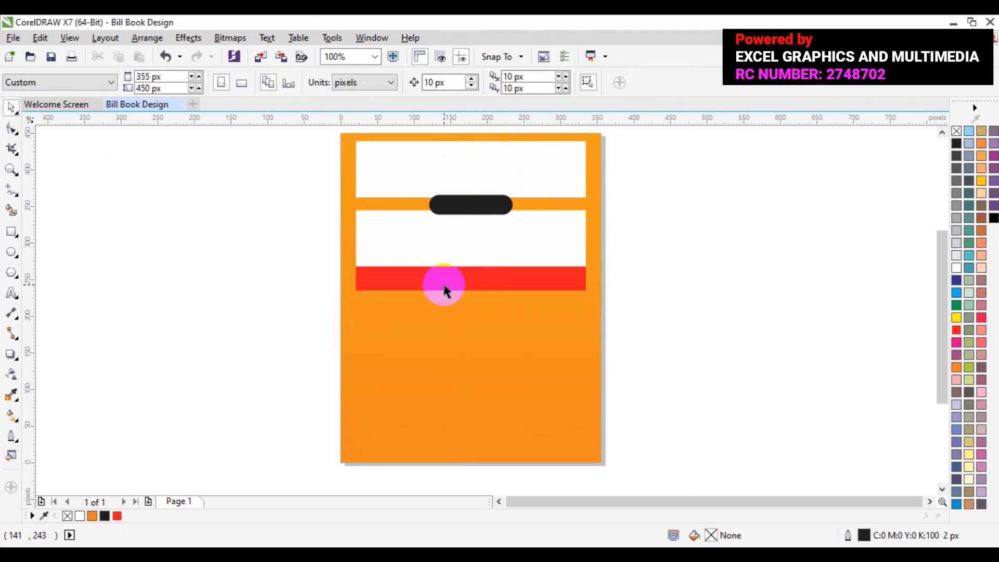
Step: Duplicate the red strip directly beneath itself at Y 219 px and fill the copy with white, C 0, M 0, Y 0, K 0
{"action": "left_click", "coordinate": [11, 169]}
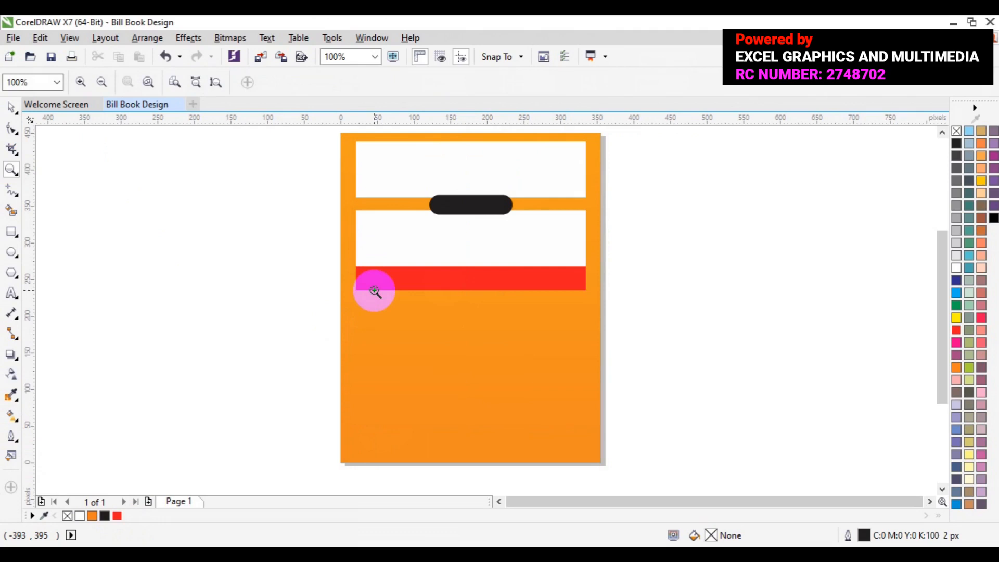
{"action": "left_click", "coordinate": [476, 281]}
{"action": "key", "text": "space"}
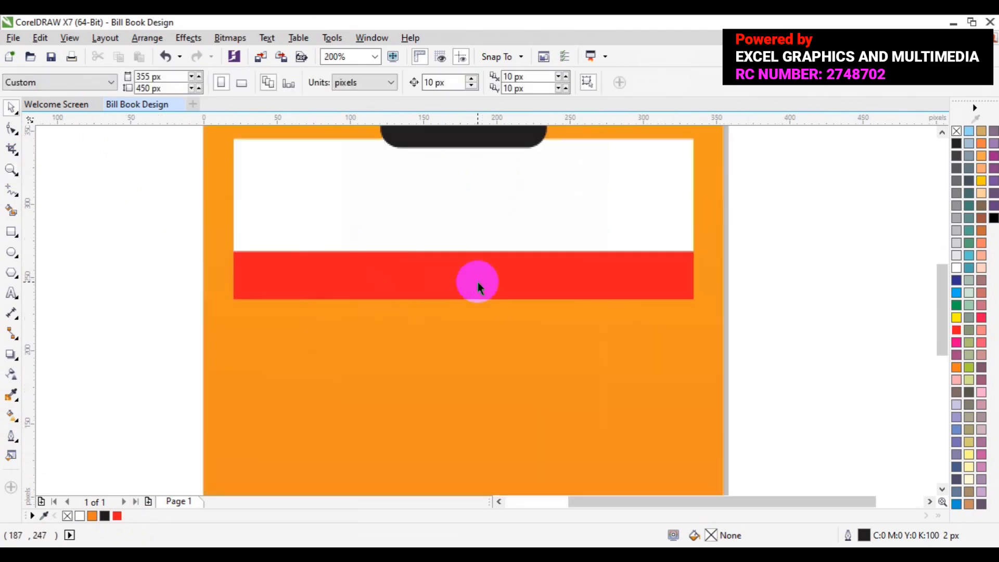
{"action": "left_click", "coordinate": [477, 282]}
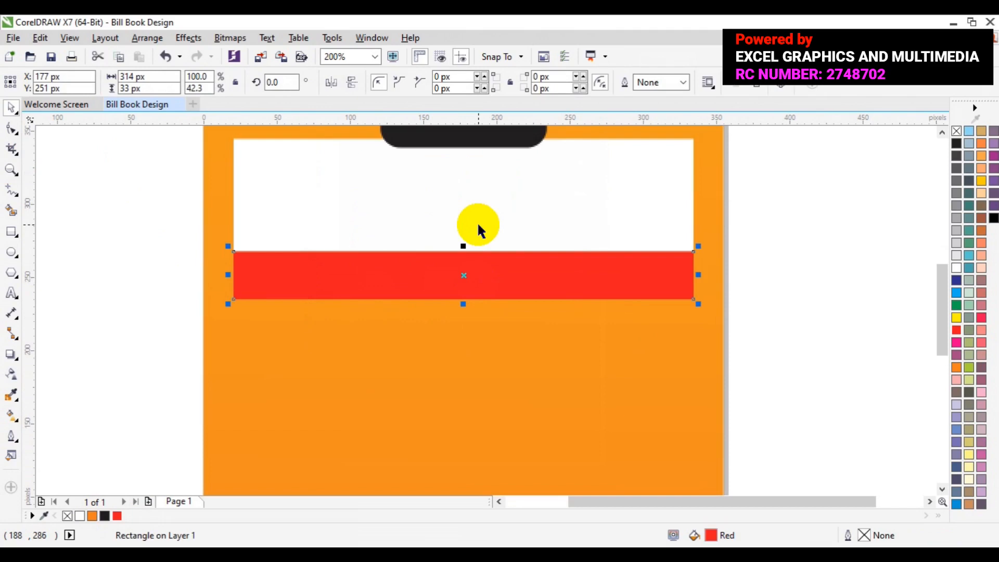
{"action": "left_click", "coordinate": [443, 264]}
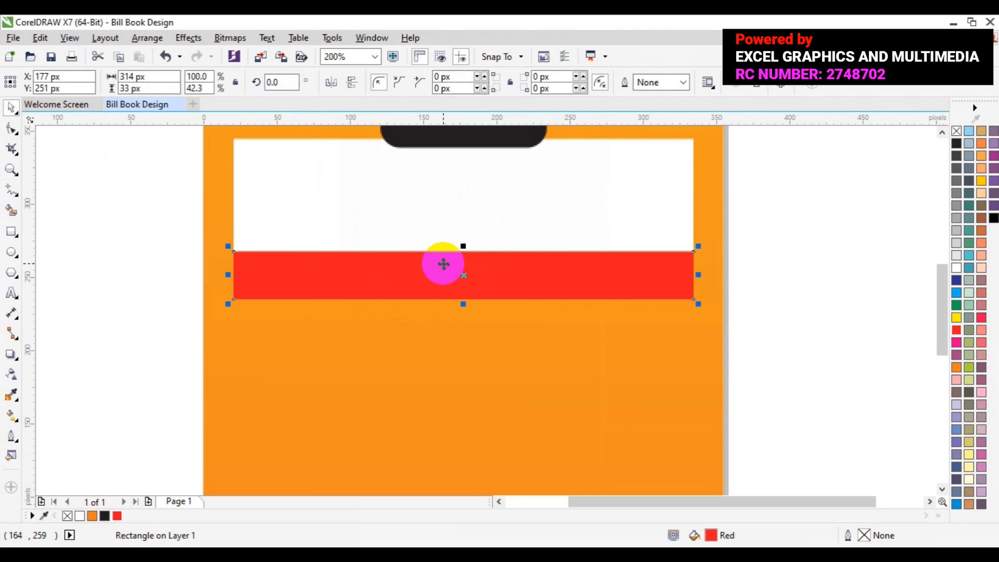
{"action": "left_click", "coordinate": [443, 265]}
{"action": "left_click_drag", "start_coordinate": [443, 264], "coordinate": [441, 312]}
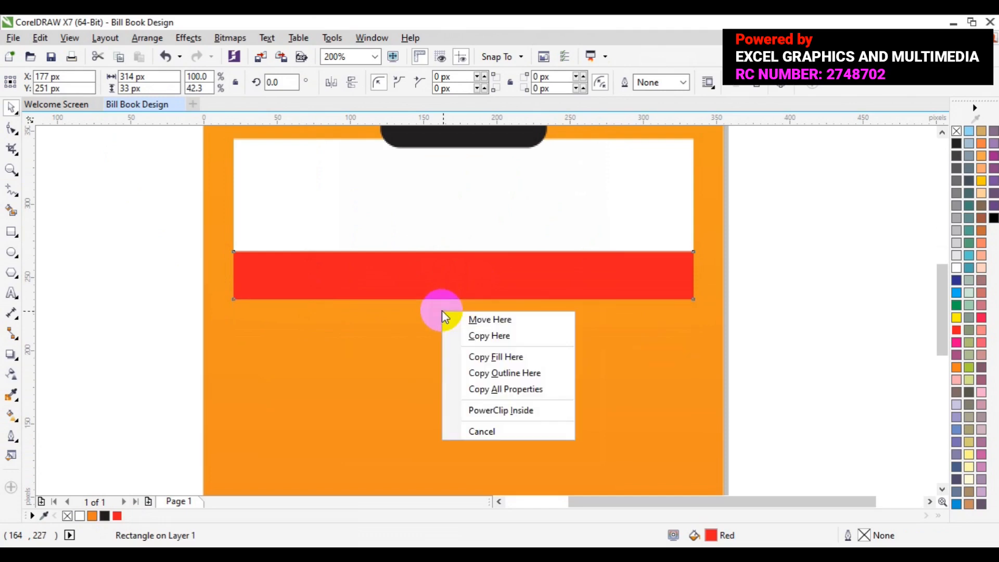
{"action": "left_click", "coordinate": [475, 336]}
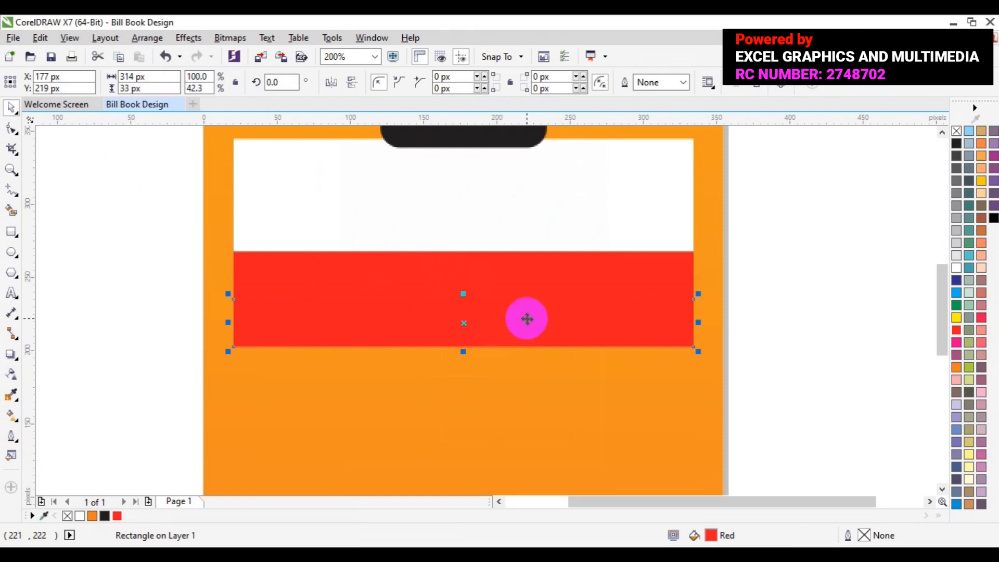
{"action": "left_click", "coordinate": [955, 267]}
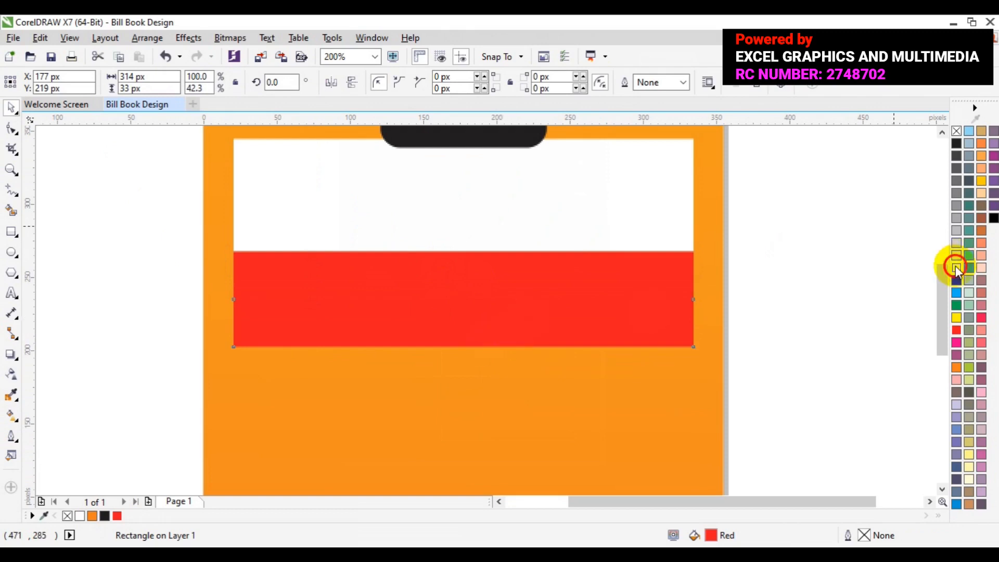
{"action": "left_click", "coordinate": [10, 169]}
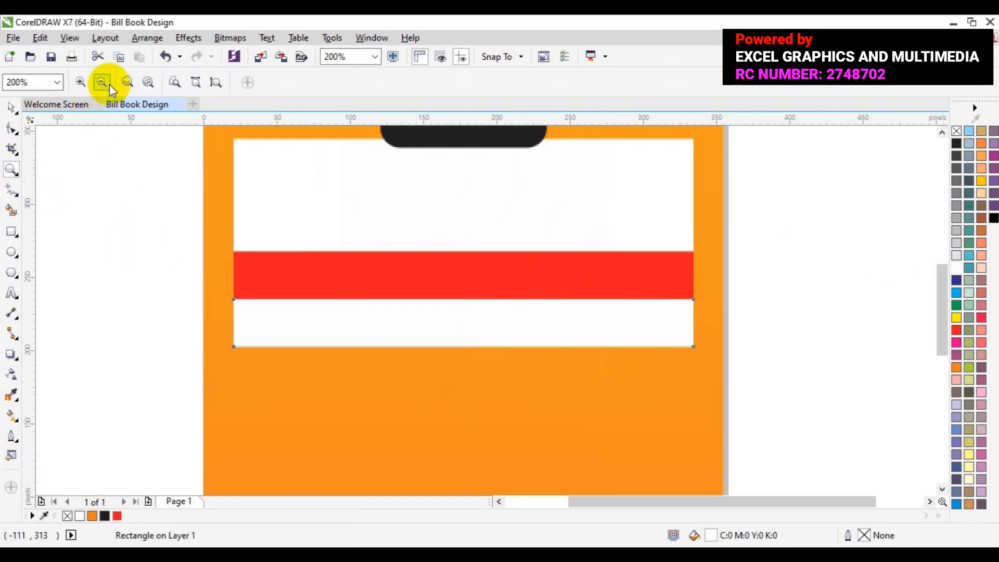
{"action": "left_click", "coordinate": [106, 85]}
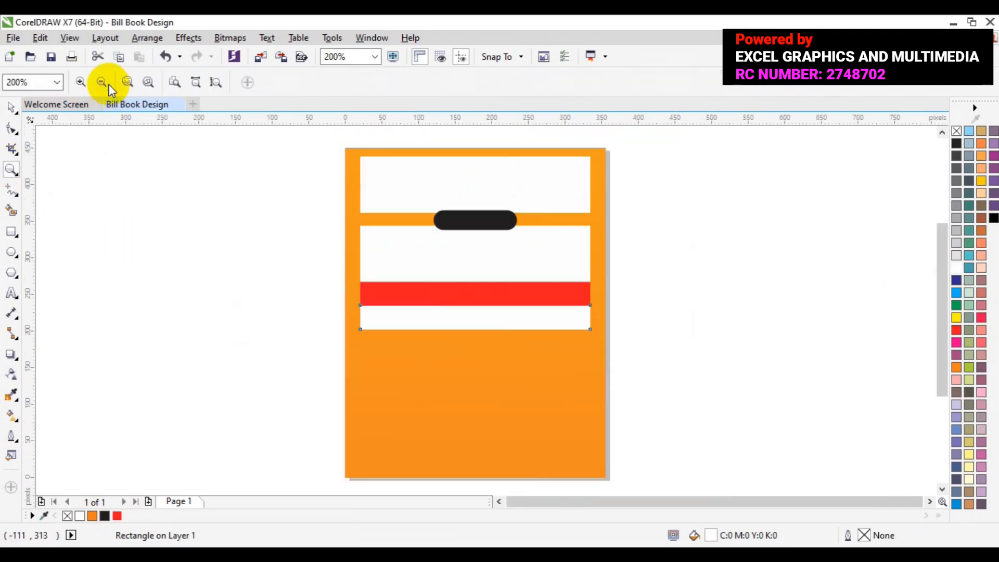
Step: Stretch the lower white strip downward to about 208 px tall, keeping its upper edge against the red strip
{"action": "left_click", "coordinate": [10, 115]}
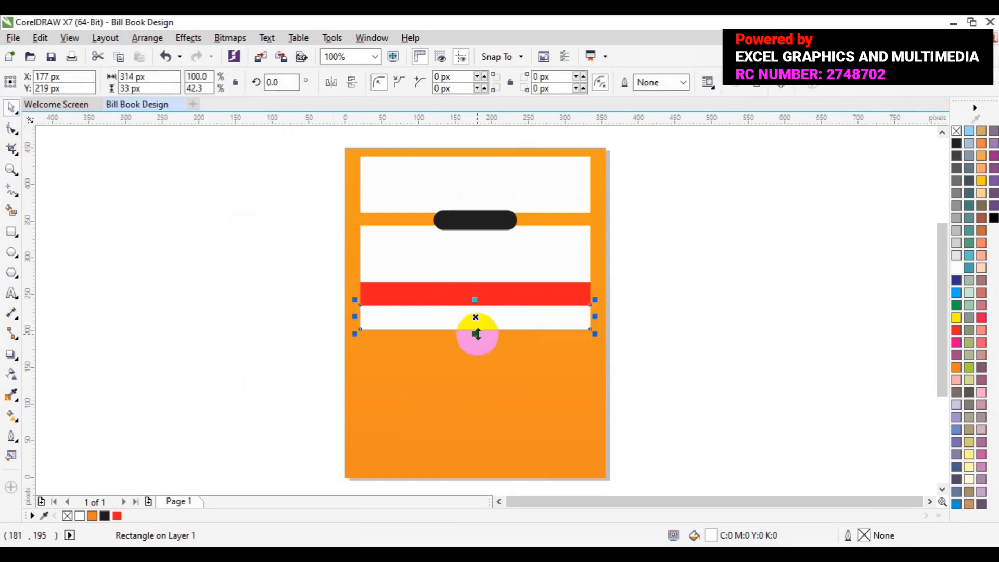
{"action": "left_click_drag", "start_coordinate": [475, 333], "coordinate": [476, 461]}
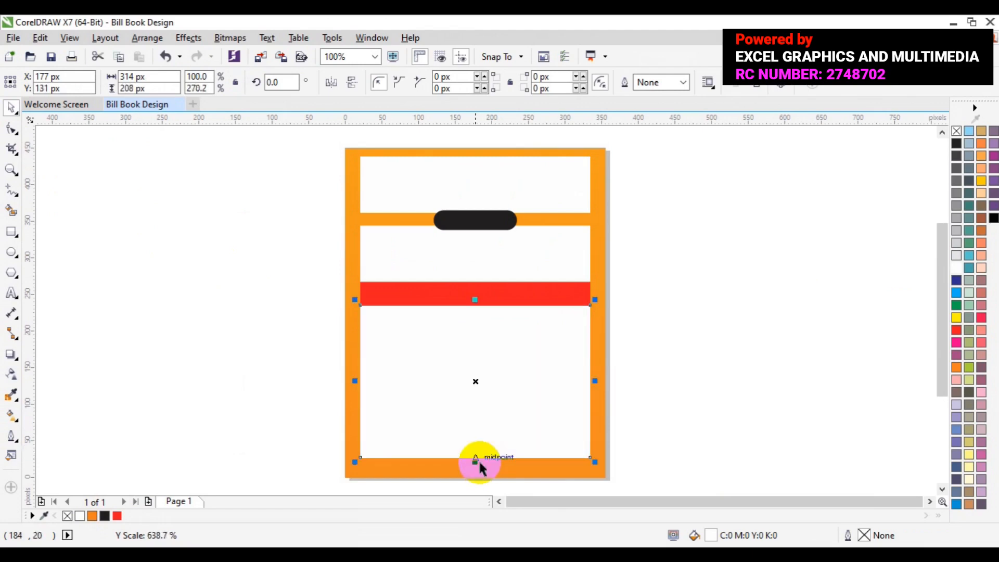
Step: Shrink the two white boxes and the black label vertically to about 133 px overall height, and move them up 20 px together
{"action": "left_click", "coordinate": [504, 260]}
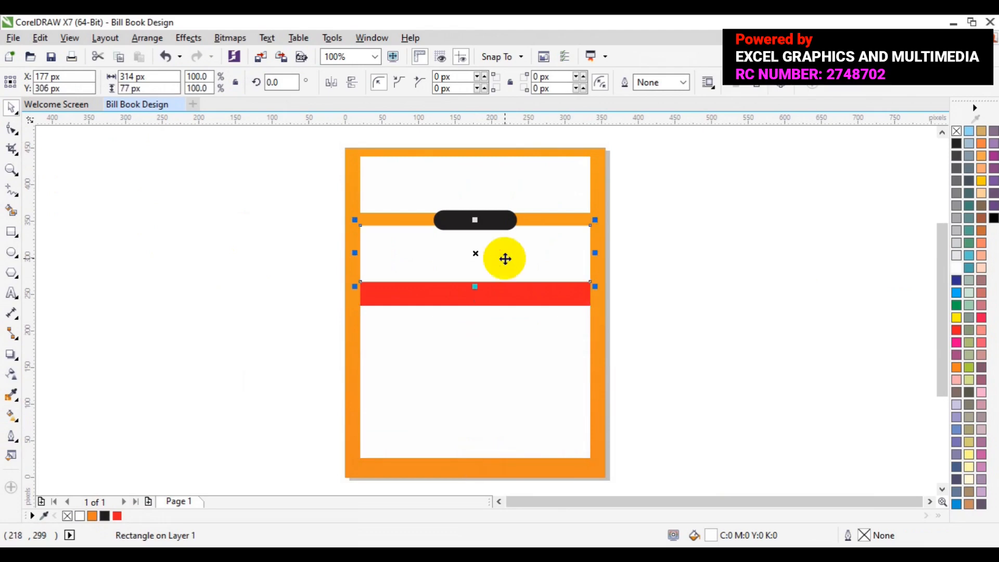
{"action": "left_click", "coordinate": [462, 222], "text": "shift"}
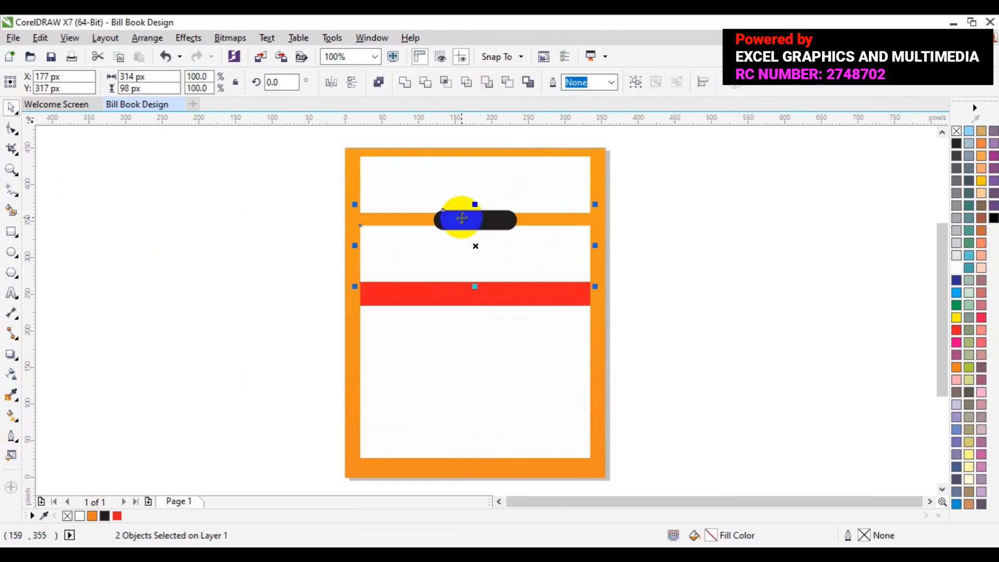
{"action": "left_click", "coordinate": [453, 170], "text": "shift"}
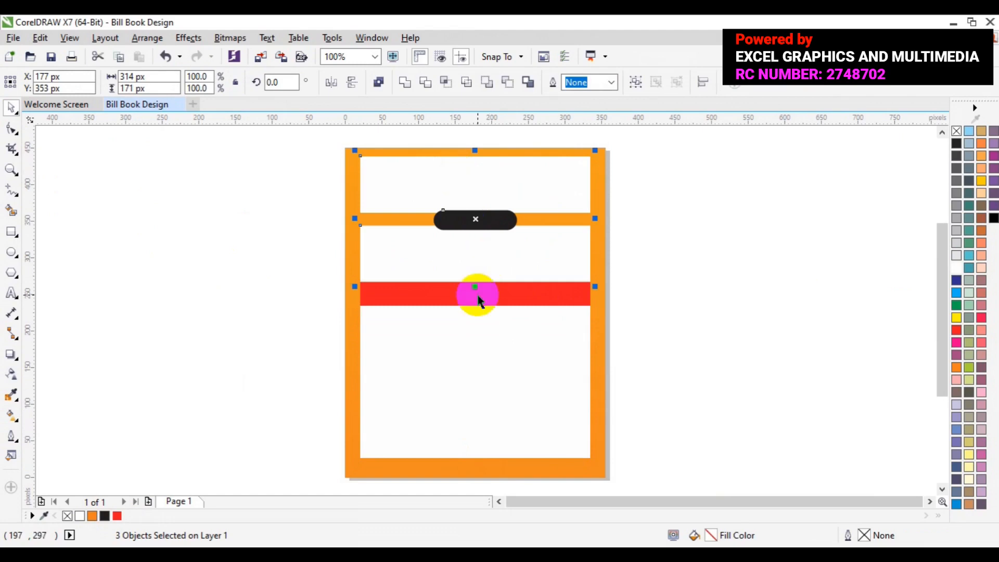
{"action": "left_click_drag", "start_coordinate": [476, 287], "coordinate": [477, 274]}
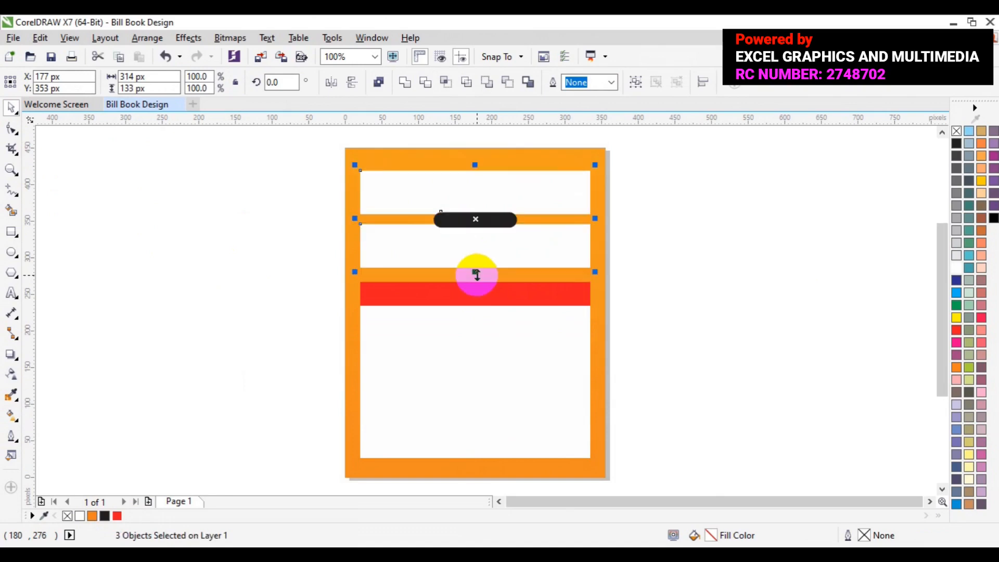
{"action": "key", "text": "Up"}
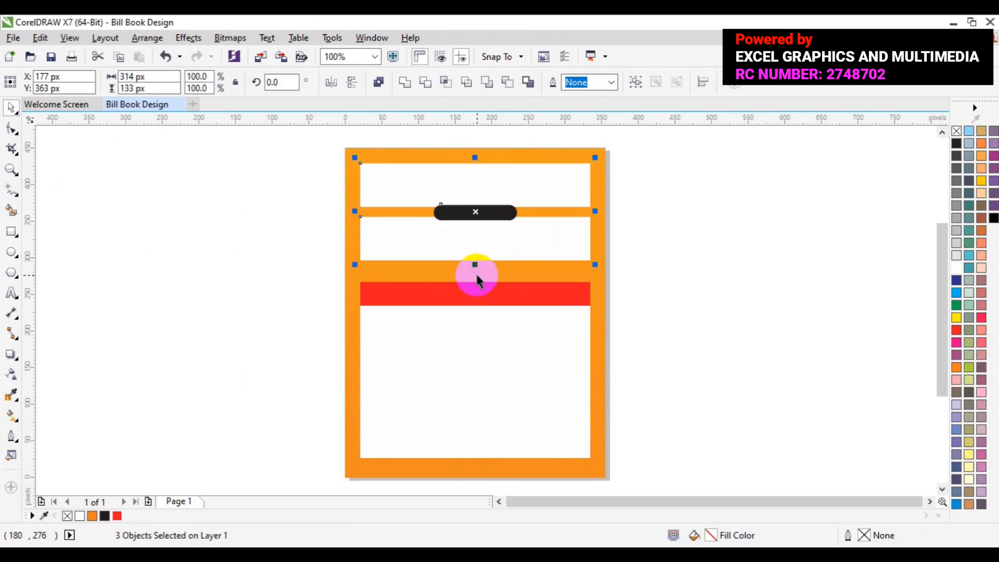
{"action": "key", "text": "Up"}
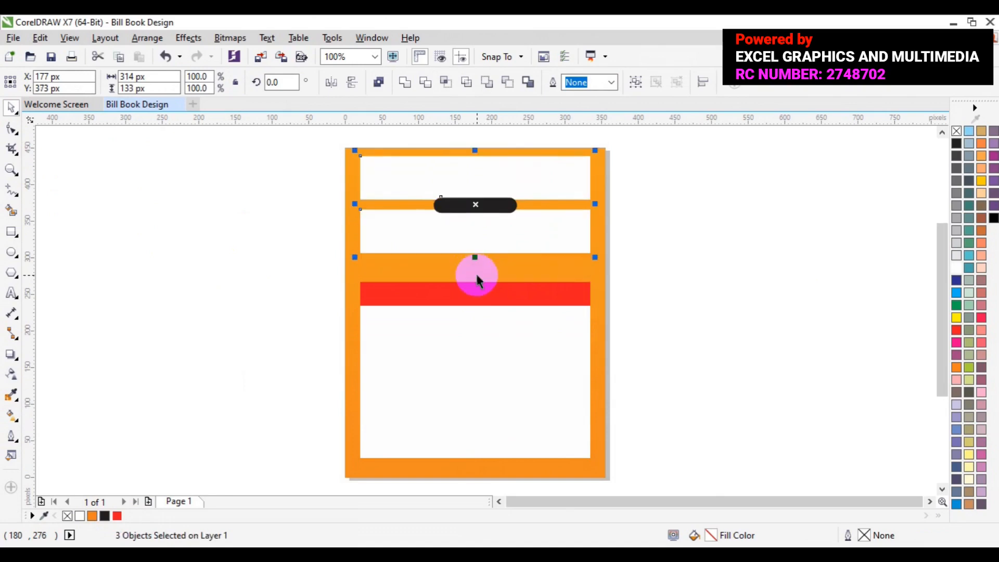
Step: Move the red strip and the large white panel up 40 px together to meet the lower white box
{"action": "left_click", "coordinate": [543, 292]}
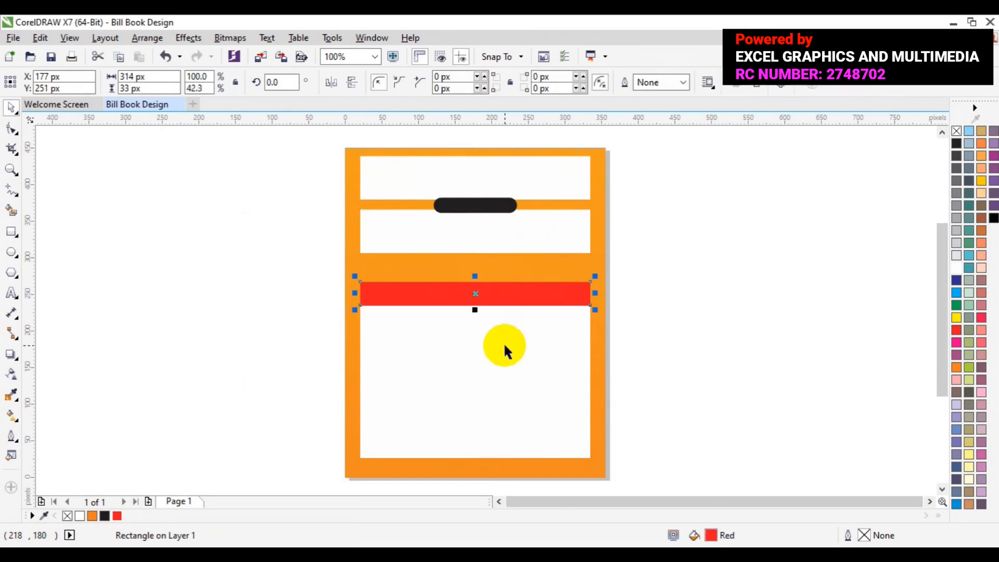
{"action": "left_click", "coordinate": [504, 345], "text": "shift"}
{"action": "key", "text": "Up"}
{"action": "key", "text": "Up"}
{"action": "key", "text": "Up"}
{"action": "key", "text": "Up"}
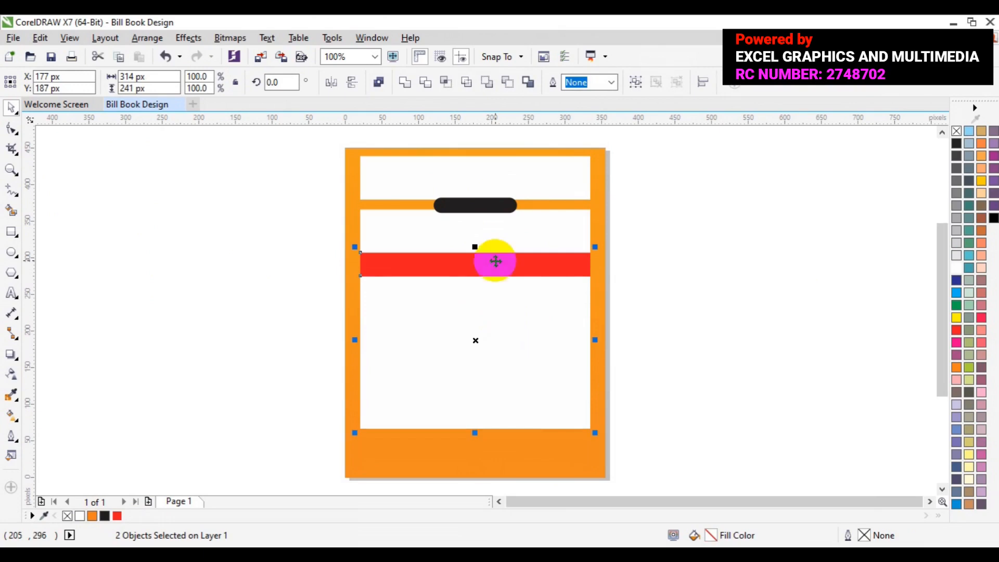
Step: Replace the black rounded label with a black-filled rectangle of about 120 x 33 px, centered over the orange gap at X 177, Y 372 px
{"action": "left_click", "coordinate": [475, 207]}
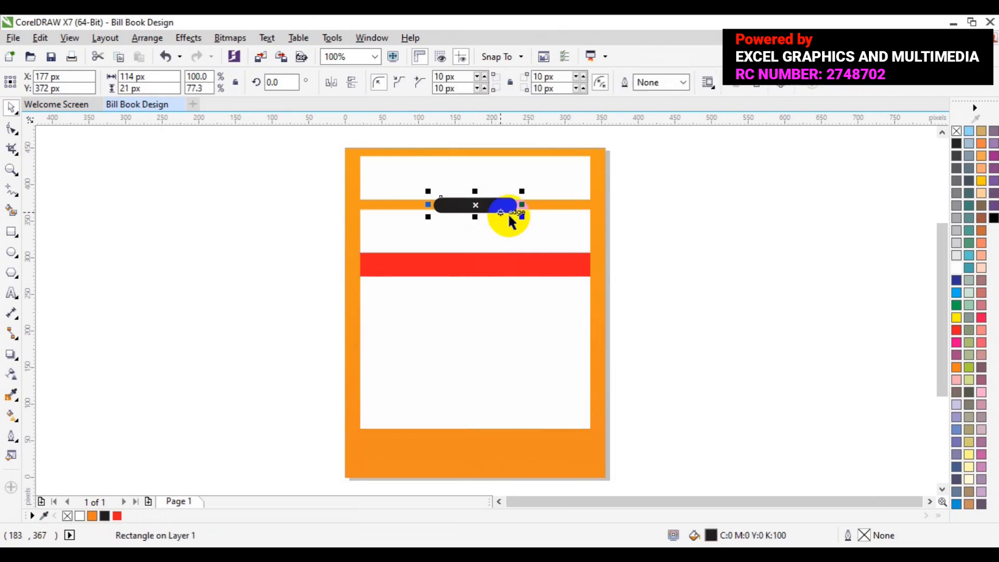
{"action": "key", "text": "Delete"}
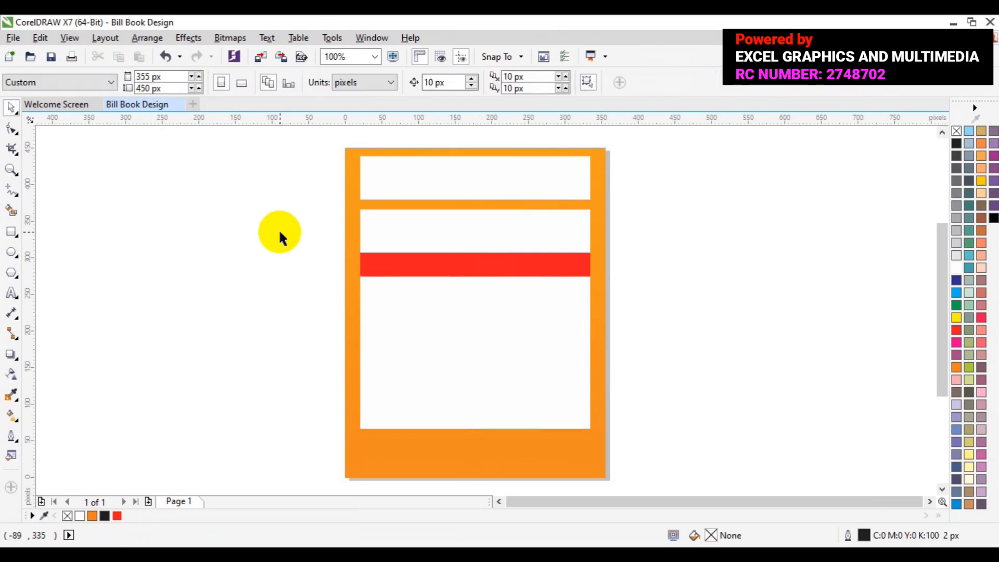
{"action": "left_click", "coordinate": [14, 232]}
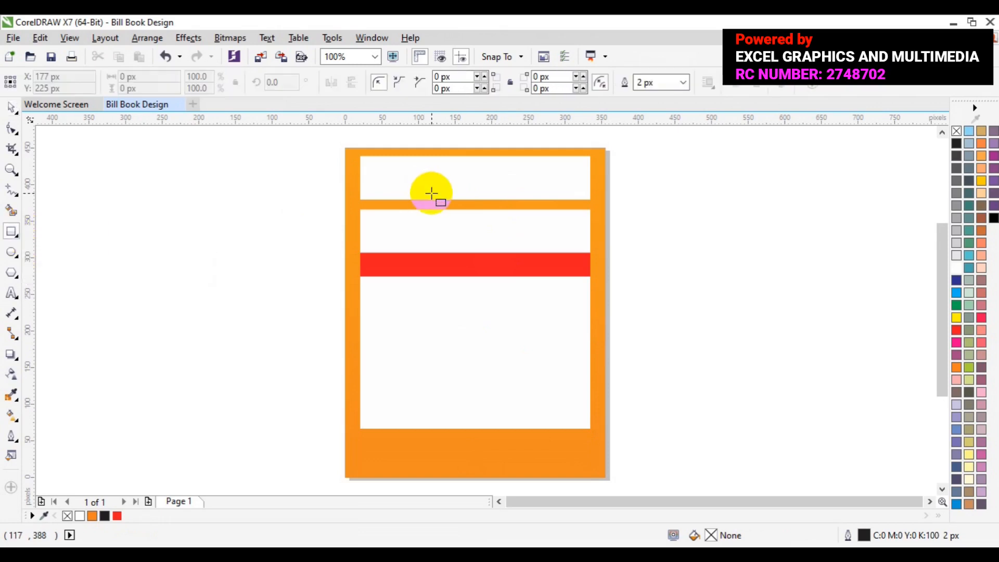
{"action": "left_click_drag", "start_coordinate": [431, 193], "coordinate": [519, 217]}
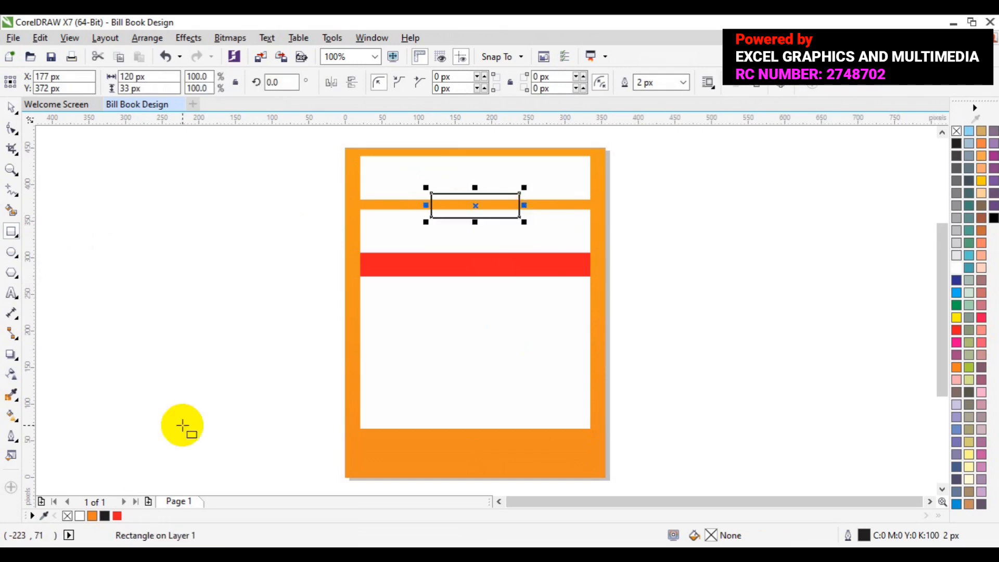
{"action": "left_click", "coordinate": [104, 515]}
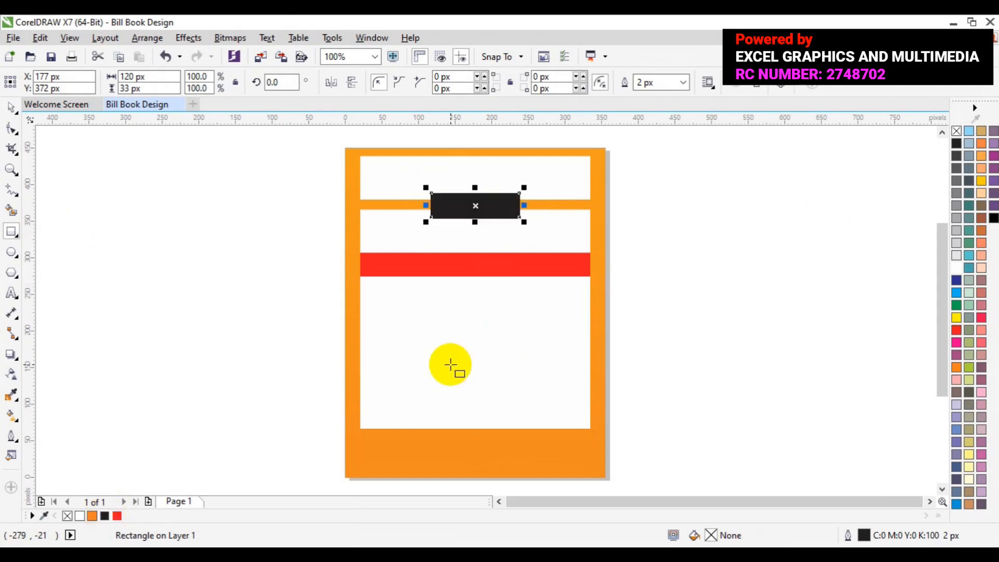
{"action": "left_click", "coordinate": [14, 107]}
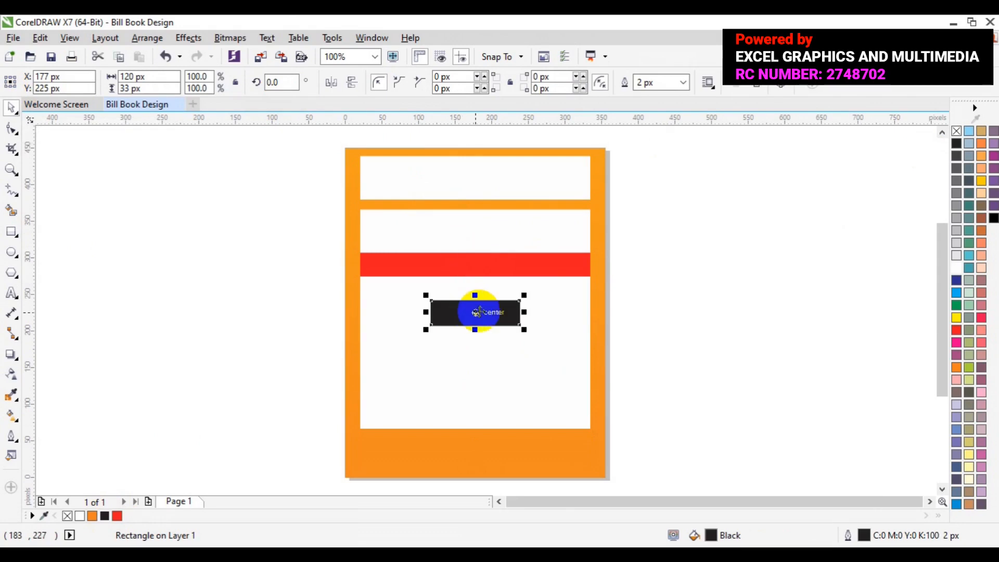
{"action": "left_click_drag", "start_coordinate": [478, 311], "coordinate": [495, 204]}
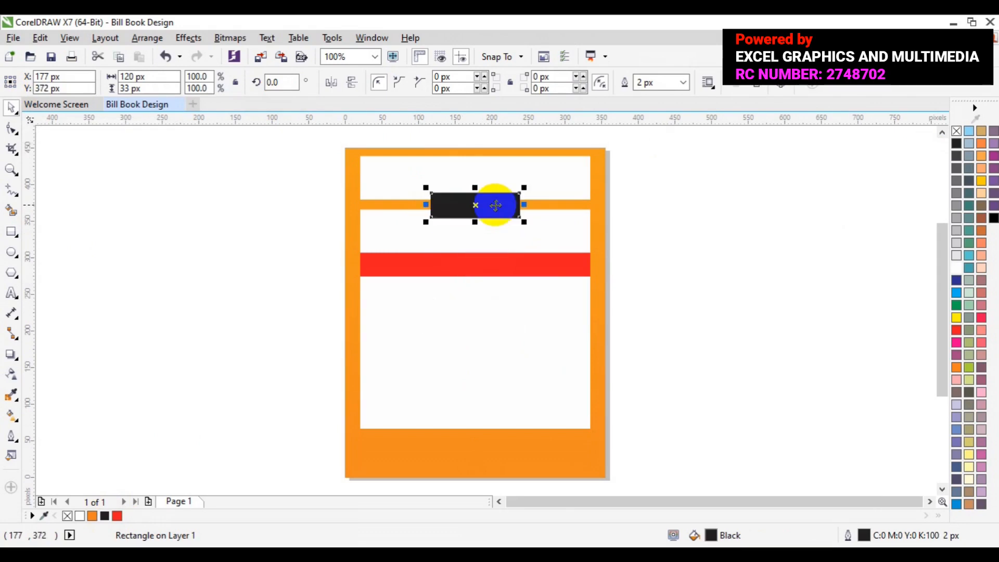
{"action": "left_click", "coordinate": [787, 280]}
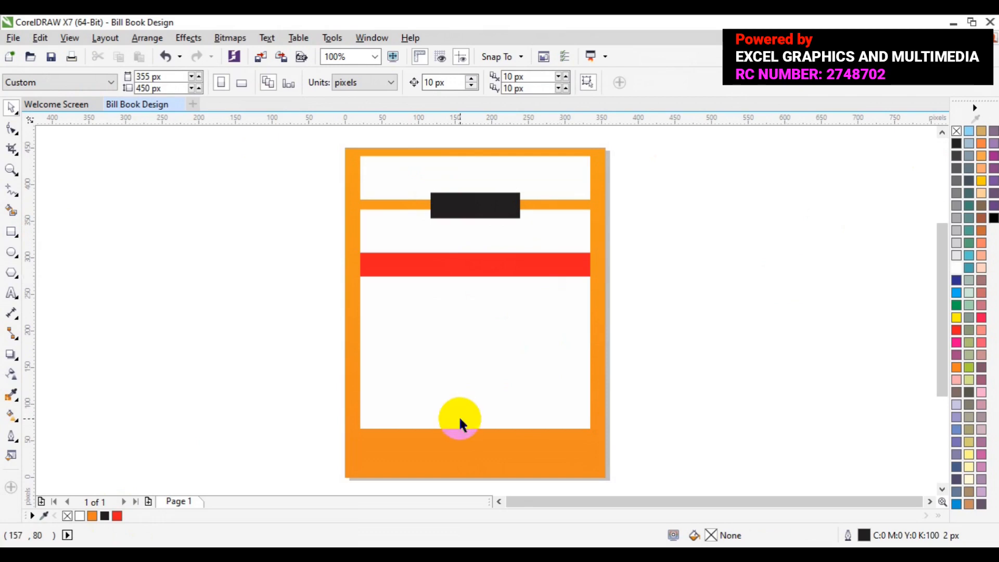
Step: Shorten the large white panel from its lower edge to about 198 px tall
{"action": "left_click", "coordinate": [457, 418]}
{"action": "left_click_drag", "start_coordinate": [475, 433], "coordinate": [474, 424]}
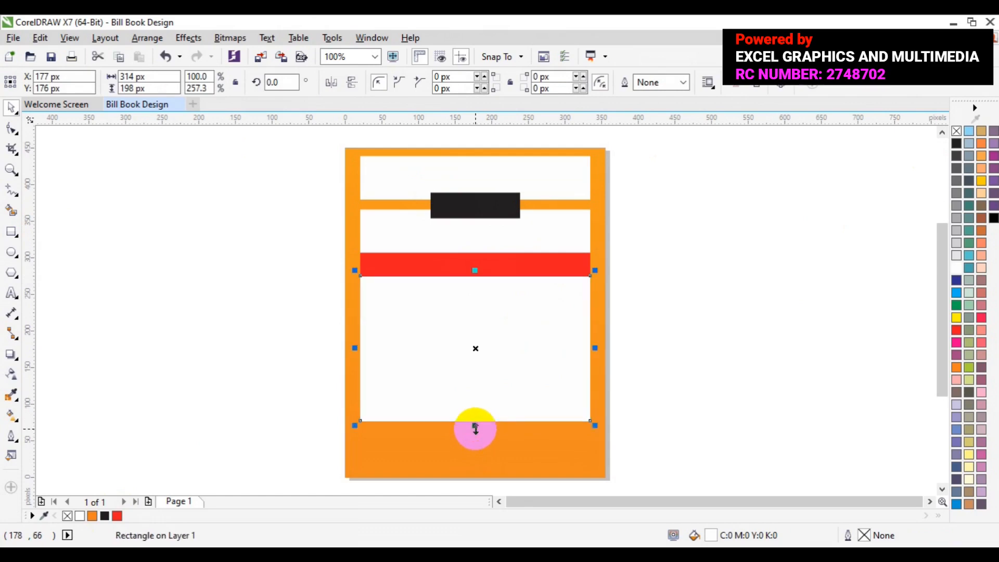
Step: Draw a horizontal line with the Pen tool across the full width of the white panel, just below the red strip at Y 262 px
{"action": "left_click", "coordinate": [8, 168]}
{"action": "left_click", "coordinate": [542, 386]}
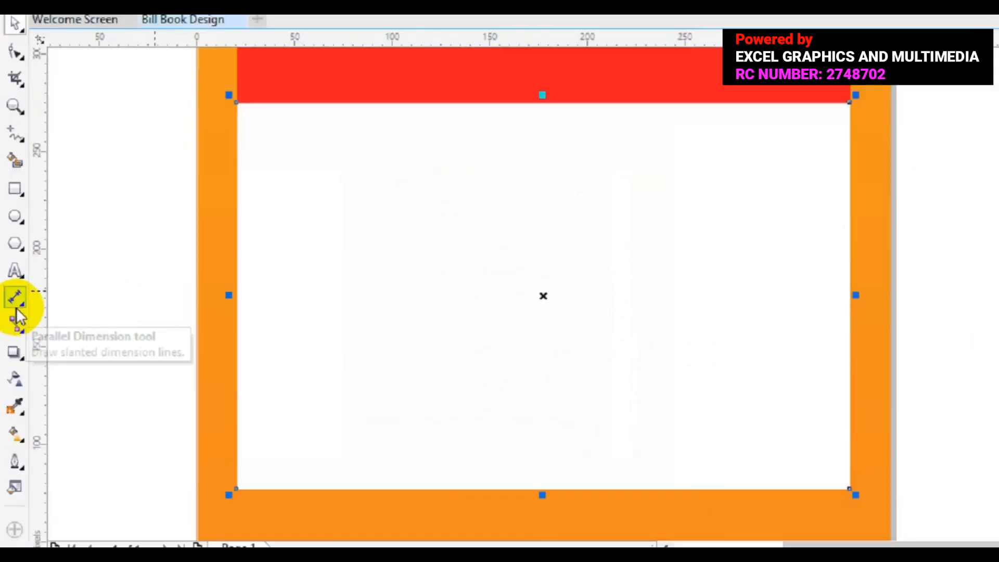
{"action": "left_click", "coordinate": [34, 133]}
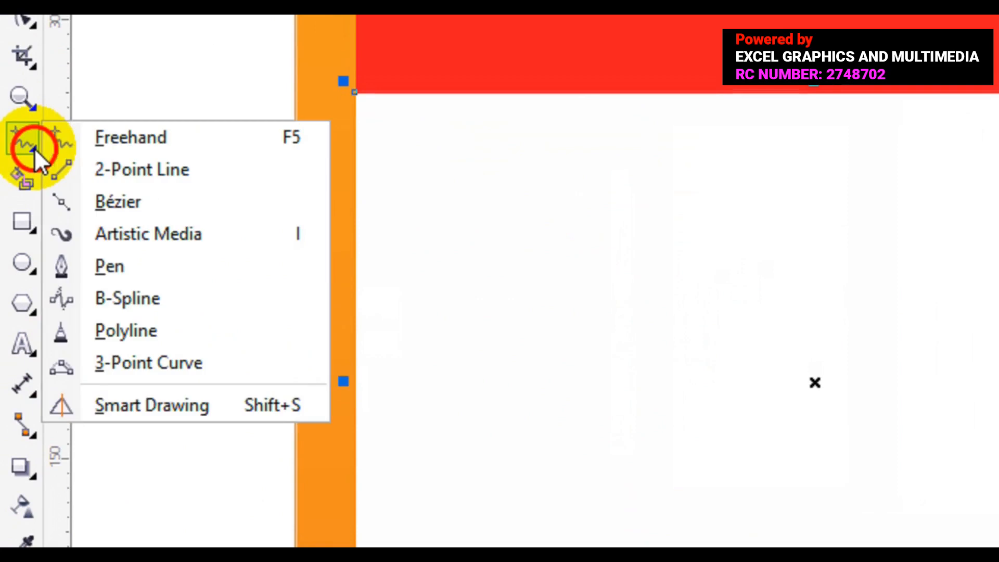
{"action": "left_click", "coordinate": [110, 270]}
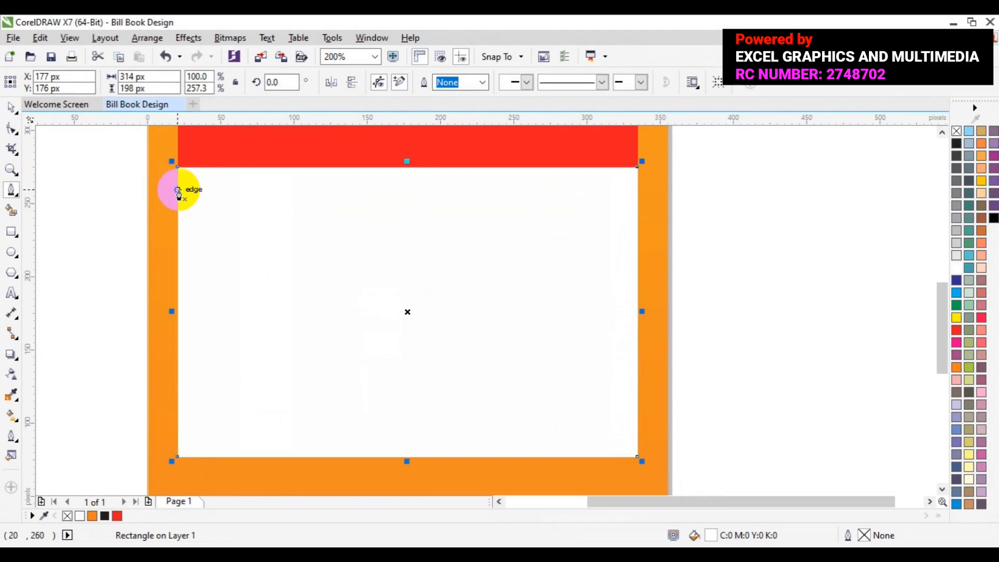
{"action": "left_click", "coordinate": [178, 188]}
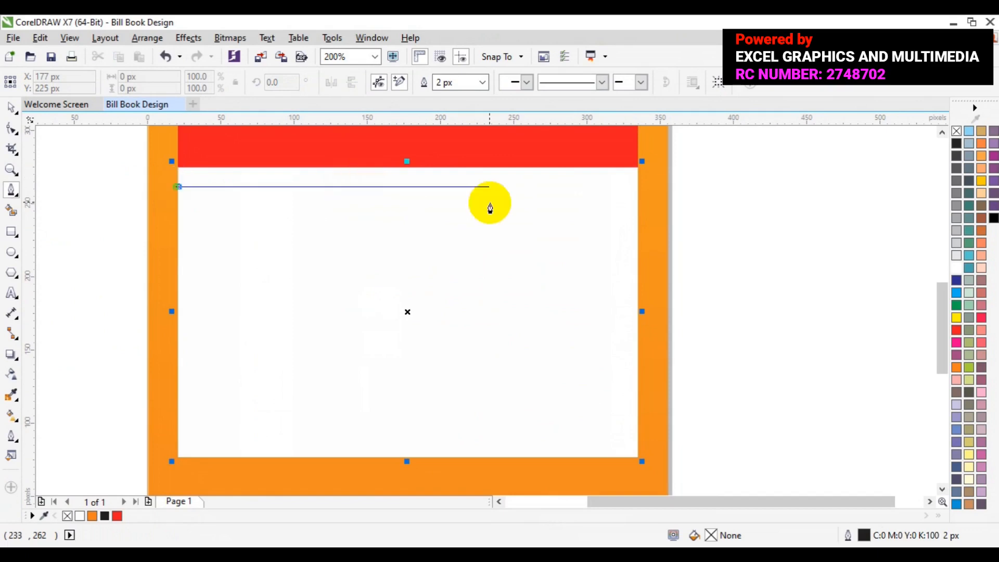
{"action": "left_click", "coordinate": [629, 187]}
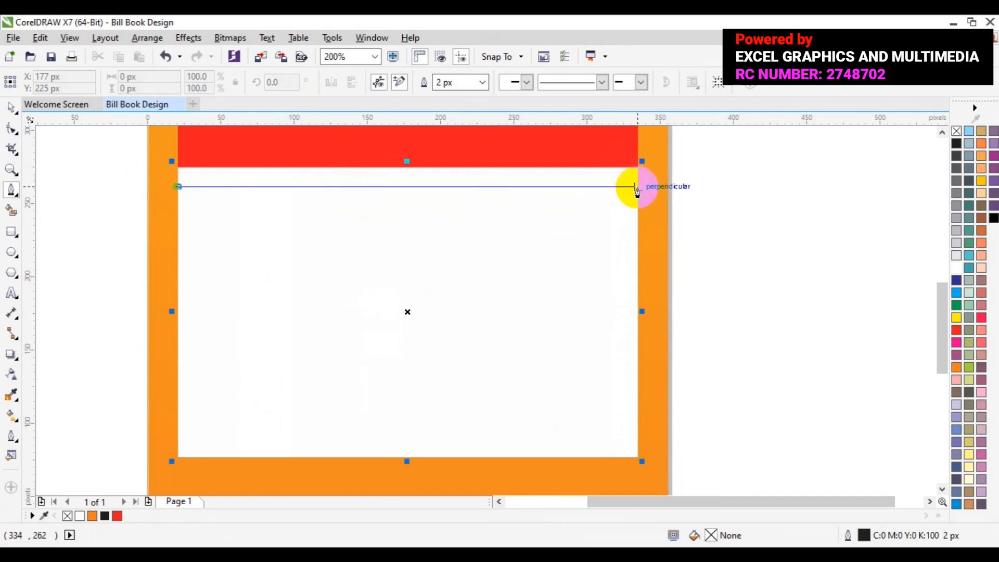
{"action": "double_click", "coordinate": [636, 187]}
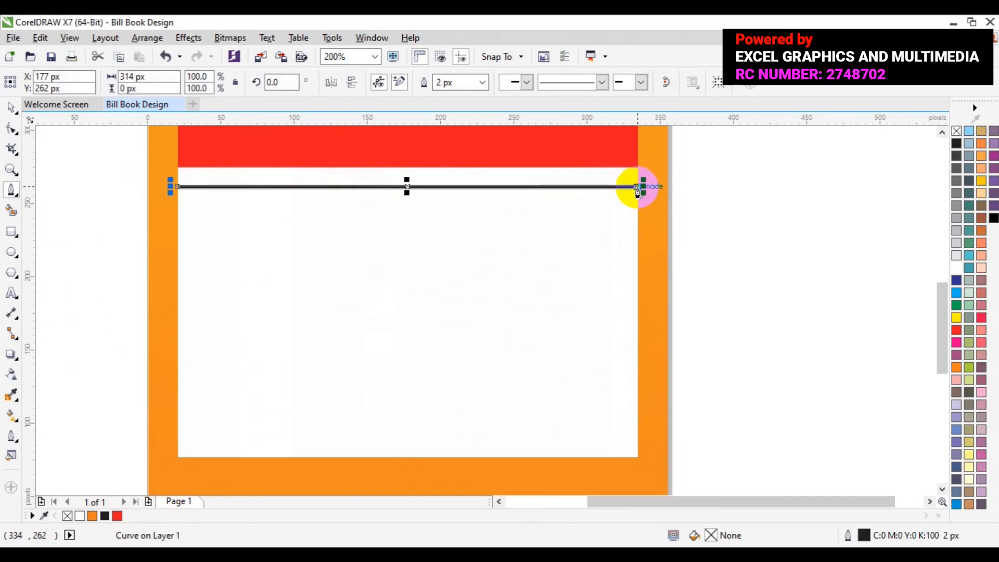
{"action": "left_click", "coordinate": [733, 226]}
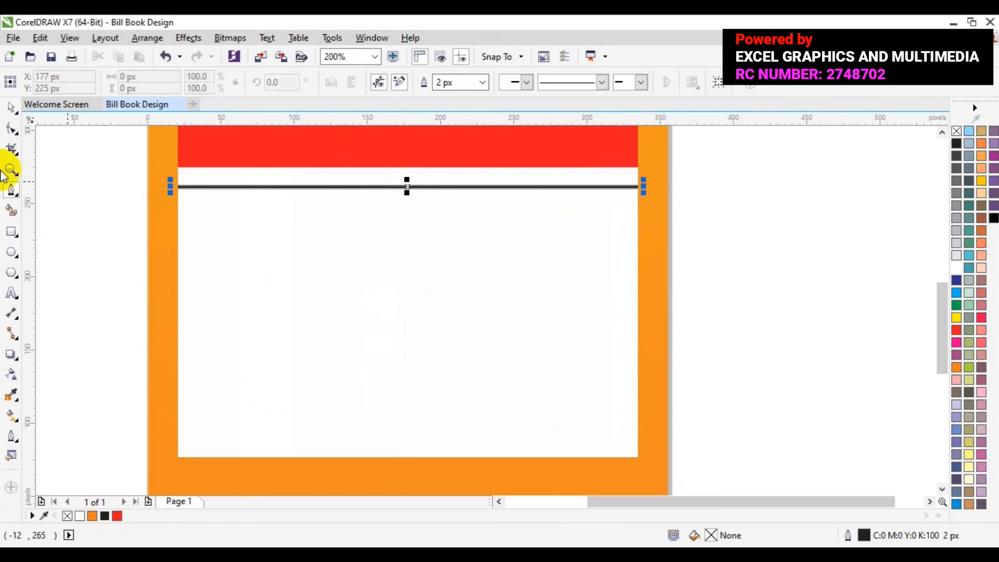
{"action": "left_click", "coordinate": [11, 107]}
{"action": "left_click", "coordinate": [391, 230]}
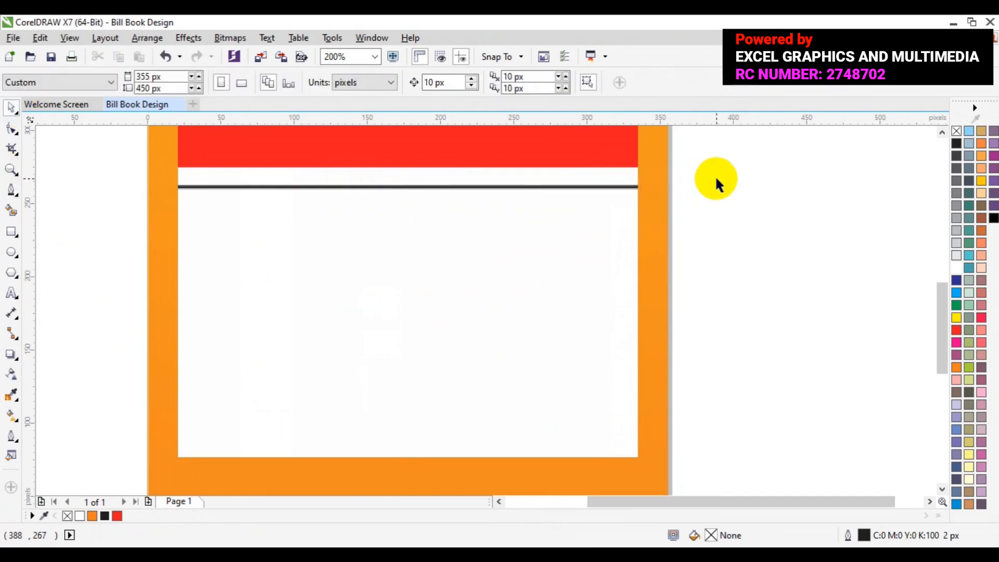
Step: Set the horizontal line's outline width to 1 px
{"action": "left_click", "coordinate": [586, 185]}
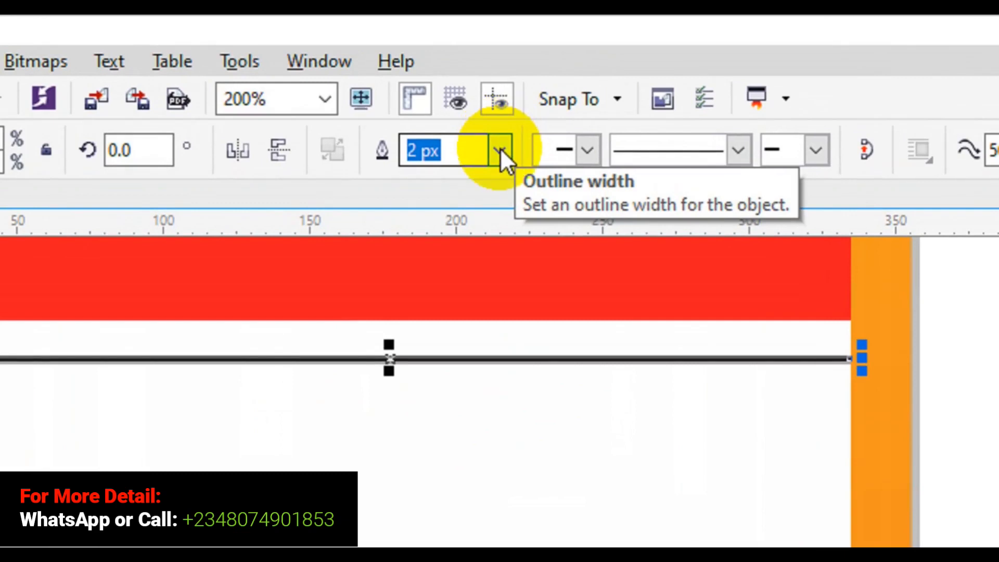
{"action": "left_click", "coordinate": [464, 82]}
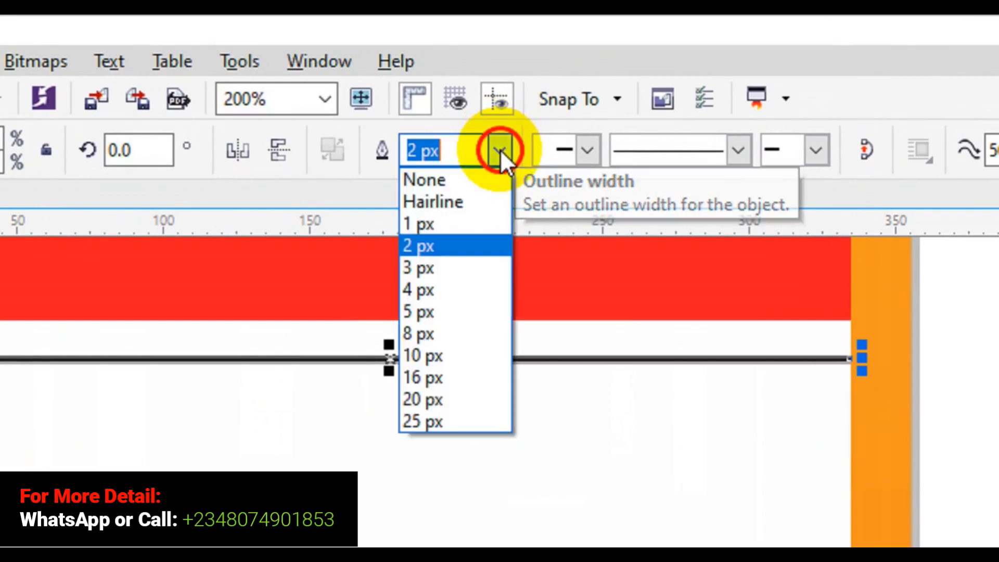
{"action": "left_click", "coordinate": [460, 224]}
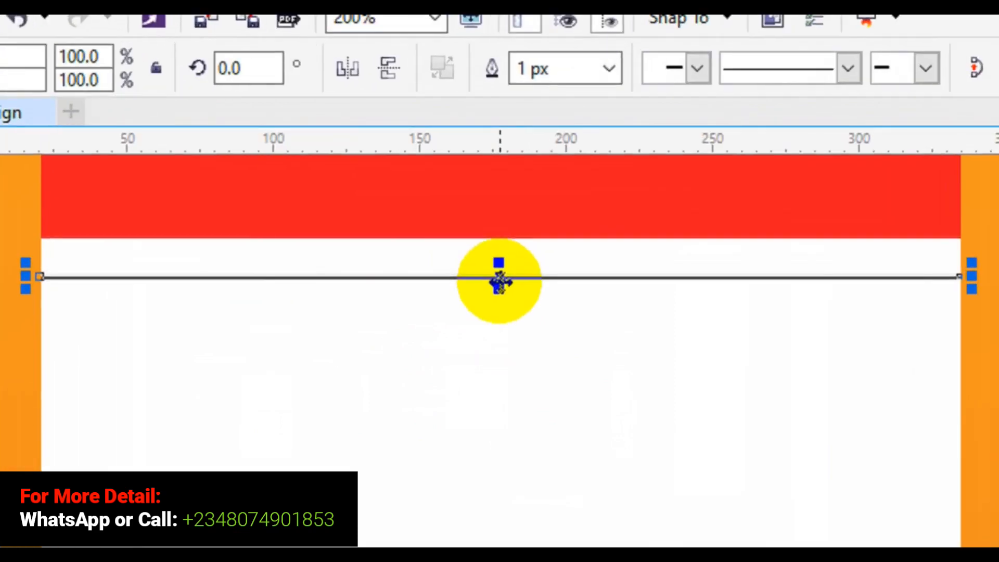
Step: Copy the line below itself at Y 247 px, and repeat the duplication at equal spacing down the white panel to Y 86 px
{"action": "left_click", "coordinate": [499, 281]}
{"action": "left_click_drag", "start_coordinate": [499, 281], "coordinate": [503, 320]}
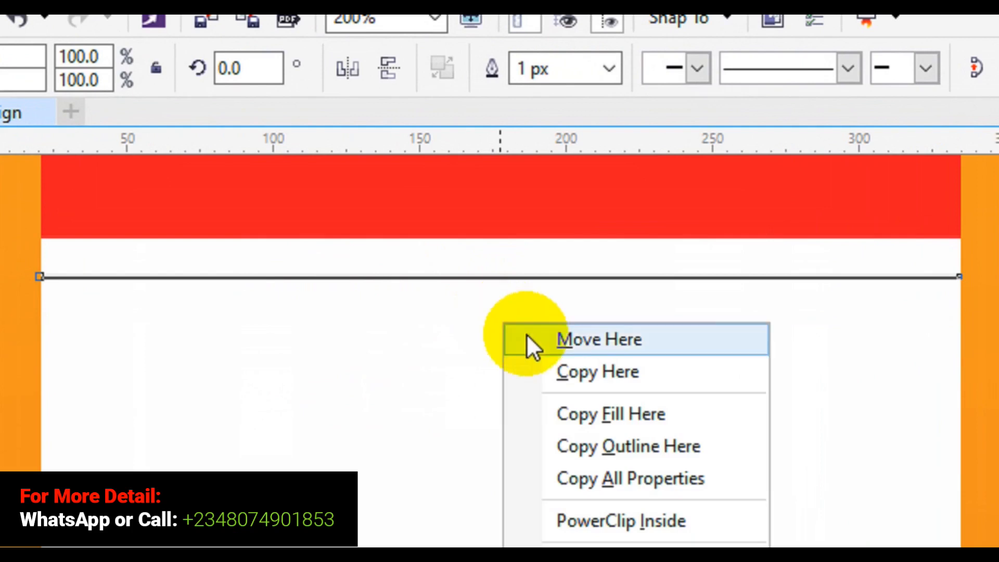
{"action": "left_click", "coordinate": [570, 362]}
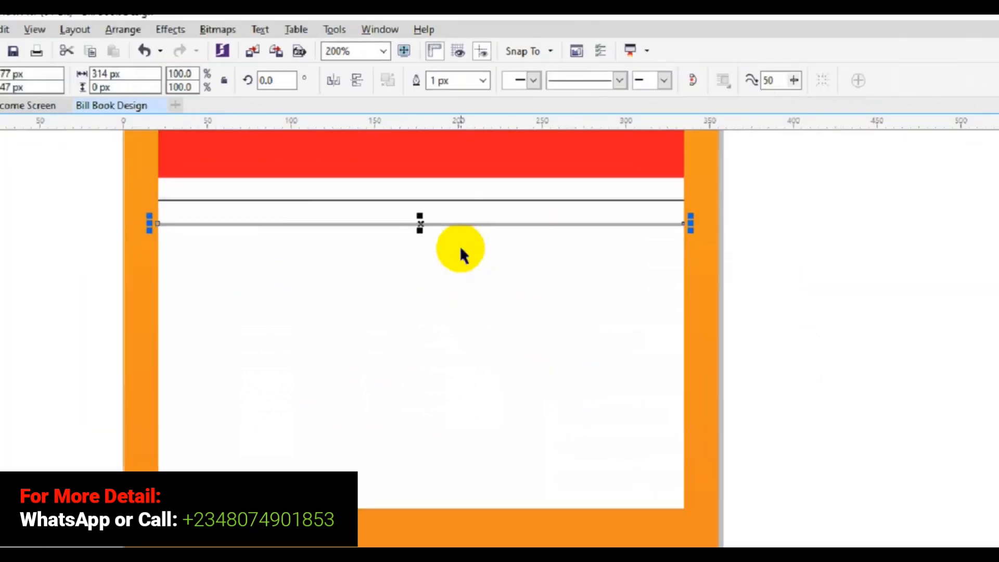
{"action": "key", "text": "ctrl+r"}
{"action": "key", "text": "ctrl+r"}
{"action": "key", "text": "ctrl+r"}
{"action": "key", "text": "ctrl+r"}
{"action": "key", "text": "ctrl+r"}
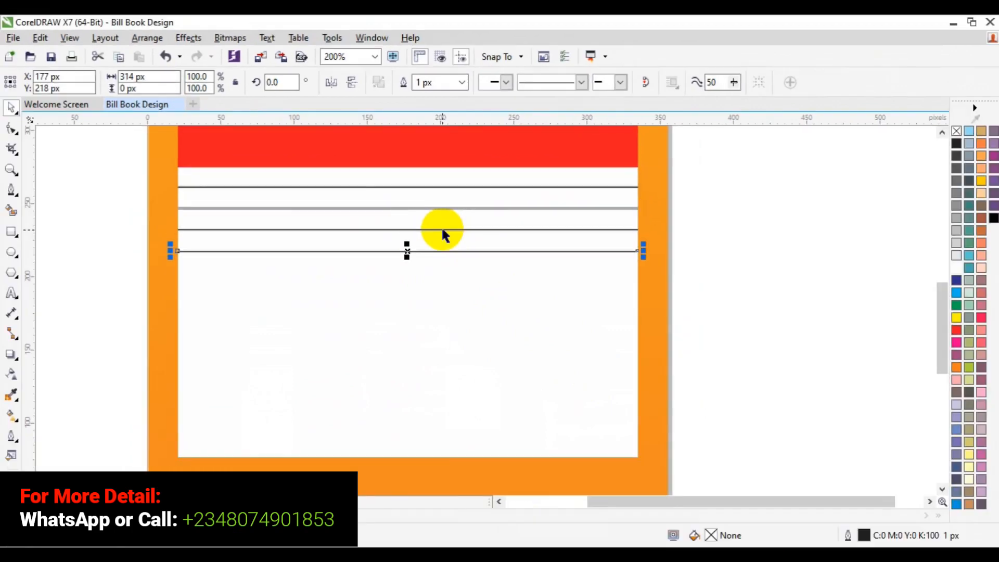
{"action": "key", "text": "ctrl+r"}
{"action": "key", "text": "ctrl+r"}
{"action": "key", "text": "ctrl+r"}
{"action": "key", "text": "ctrl+r"}
{"action": "key", "text": "ctrl+r"}
{"action": "key", "text": "ctrl+r"}
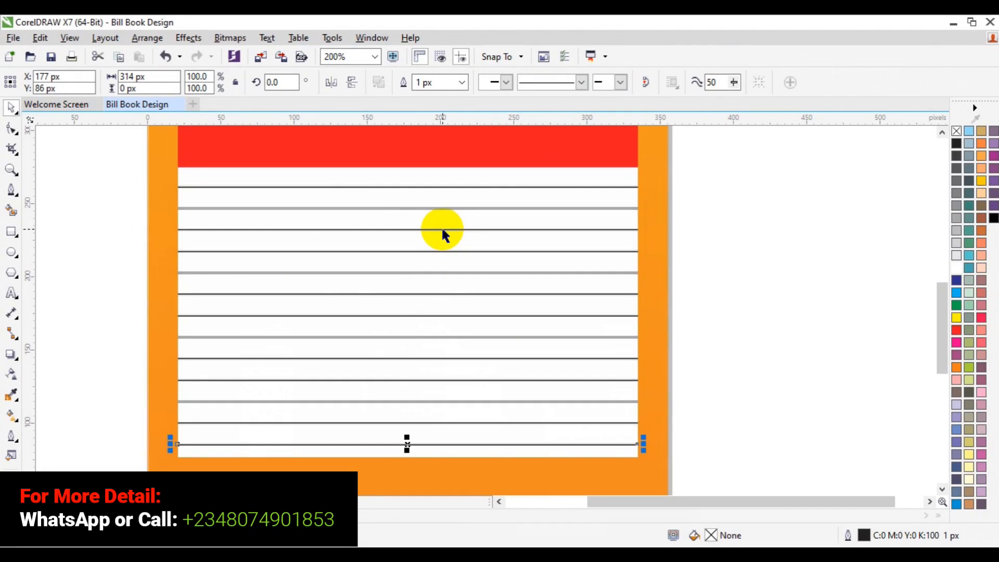
Step: Shorten the ruled white panel from its lower edge so that it ends at the last horizontal line
{"action": "left_click", "coordinate": [642, 407]}
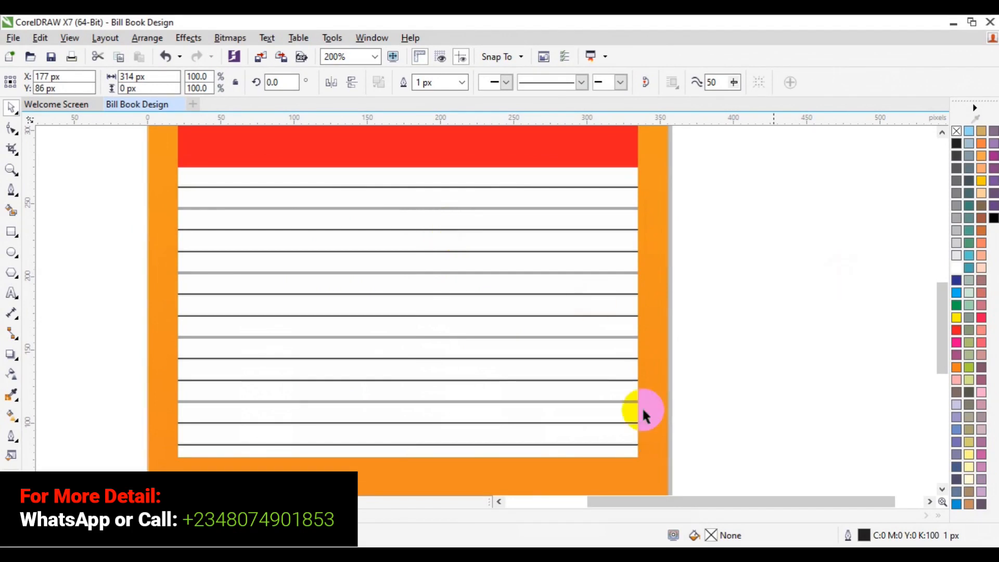
{"action": "left_click", "coordinate": [567, 456]}
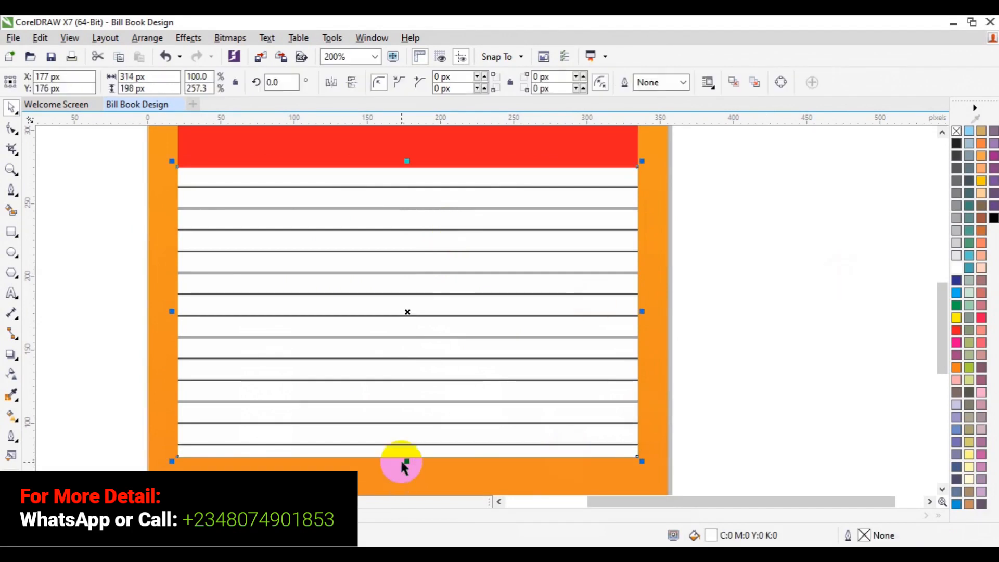
{"action": "left_click_drag", "start_coordinate": [406, 459], "coordinate": [406, 456]}
{"action": "left_click", "coordinate": [769, 356]}
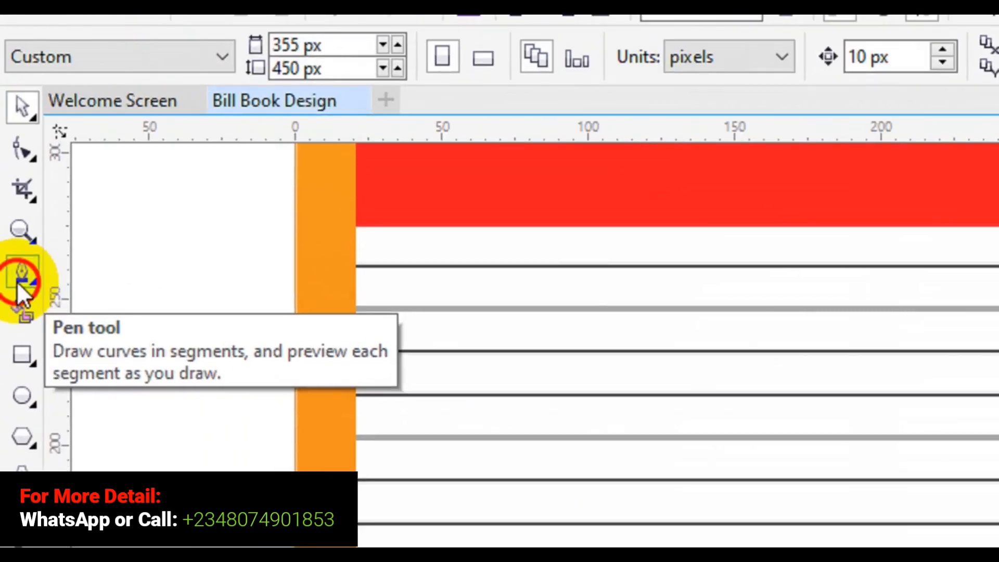
{"action": "left_click", "coordinate": [18, 271]}
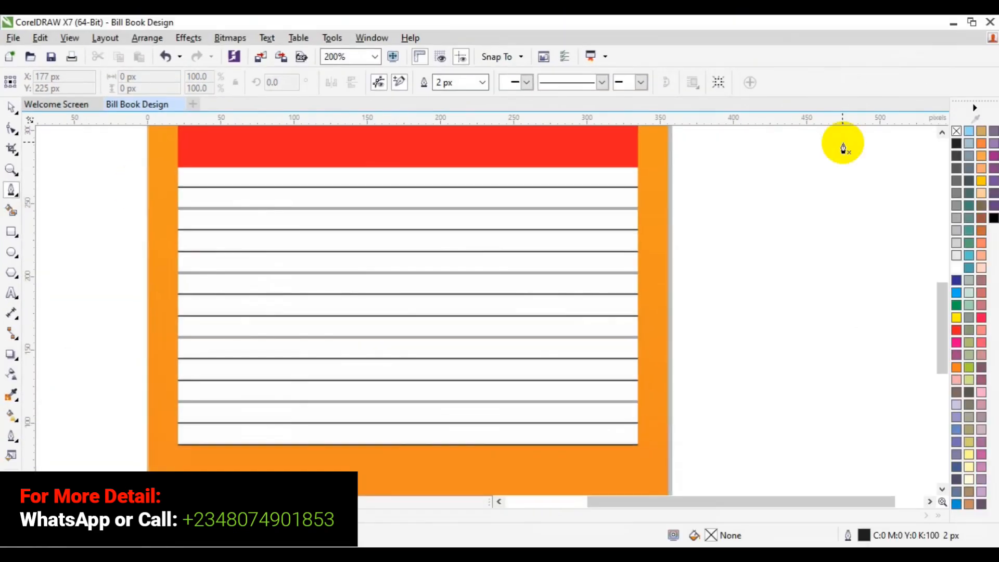
{"action": "left_click", "coordinate": [941, 132]}
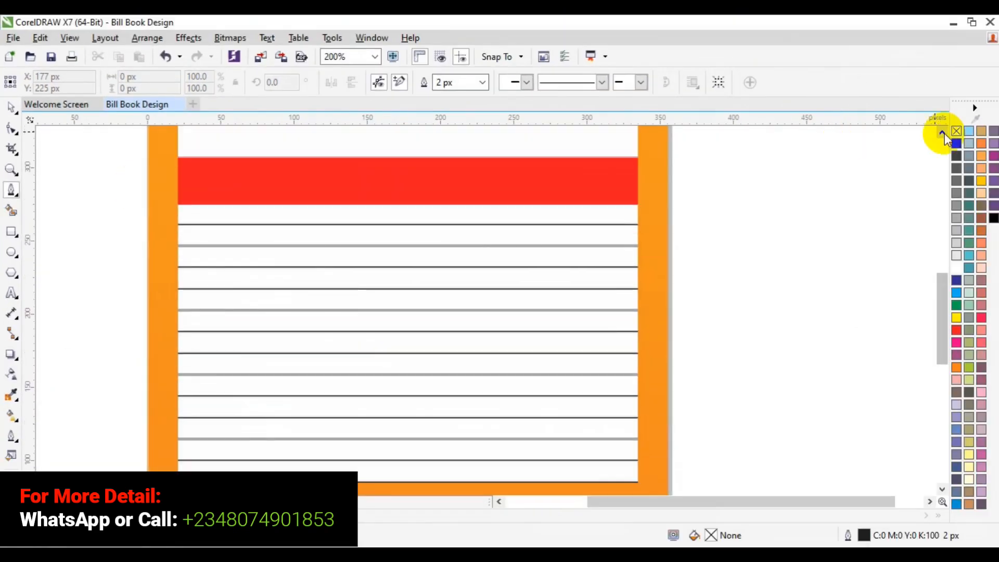
{"action": "left_click", "coordinate": [218, 207]}
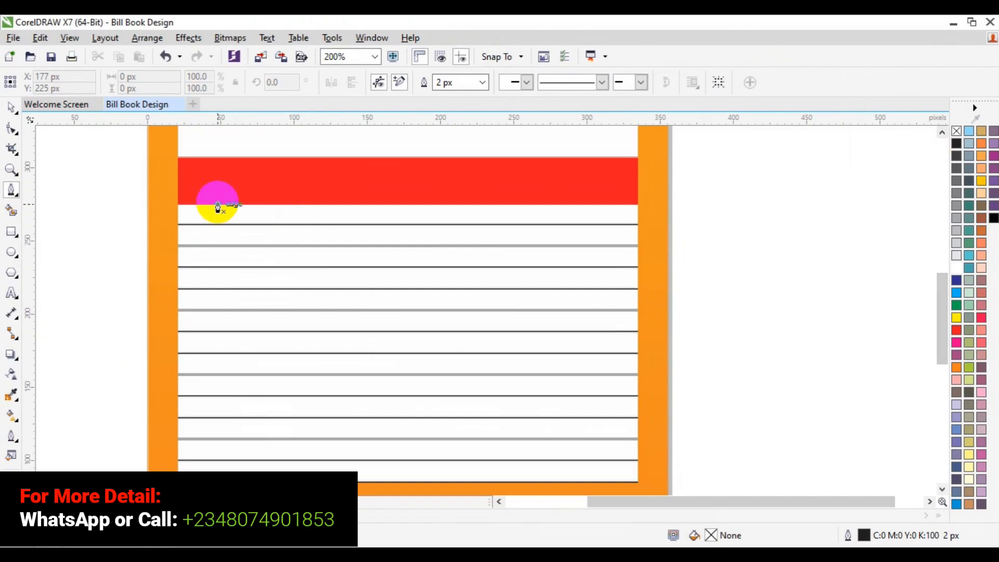
{"action": "key", "text": "space"}
Step: Reduce the red strip's height from its upper edge to about 23 px
{"action": "left_click", "coordinate": [258, 186]}
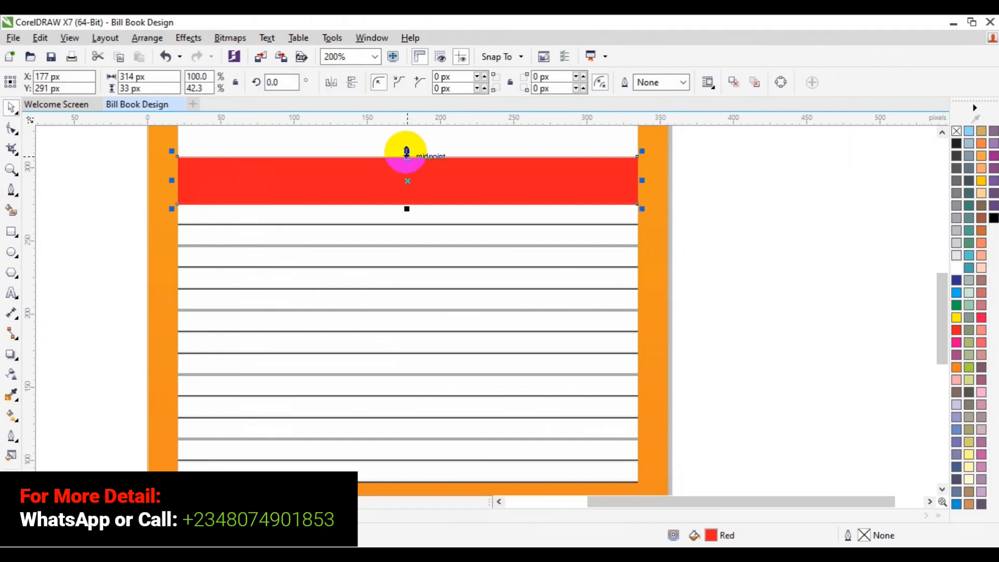
{"action": "left_click_drag", "start_coordinate": [407, 151], "coordinate": [407, 166]}
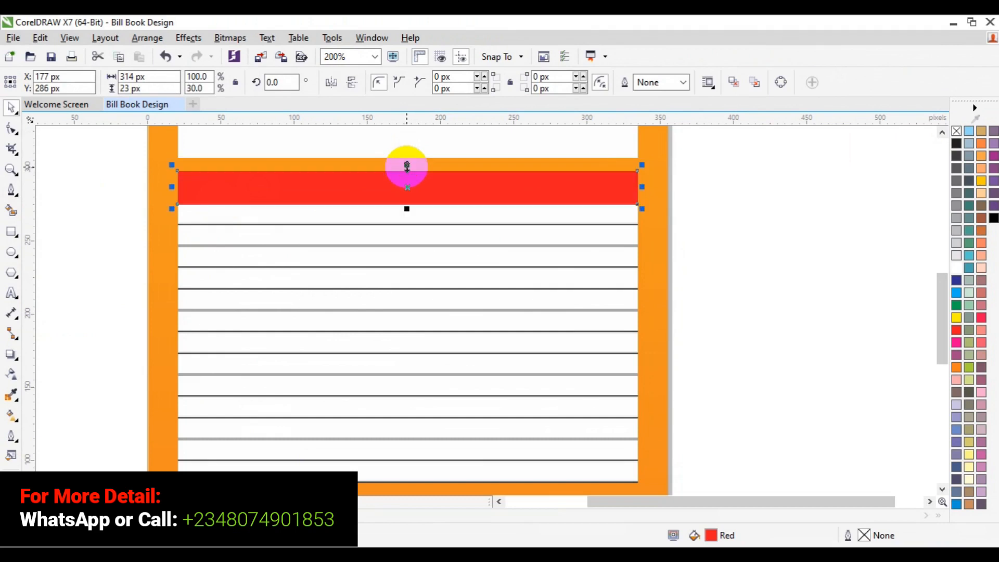
{"action": "left_click", "coordinate": [866, 144]}
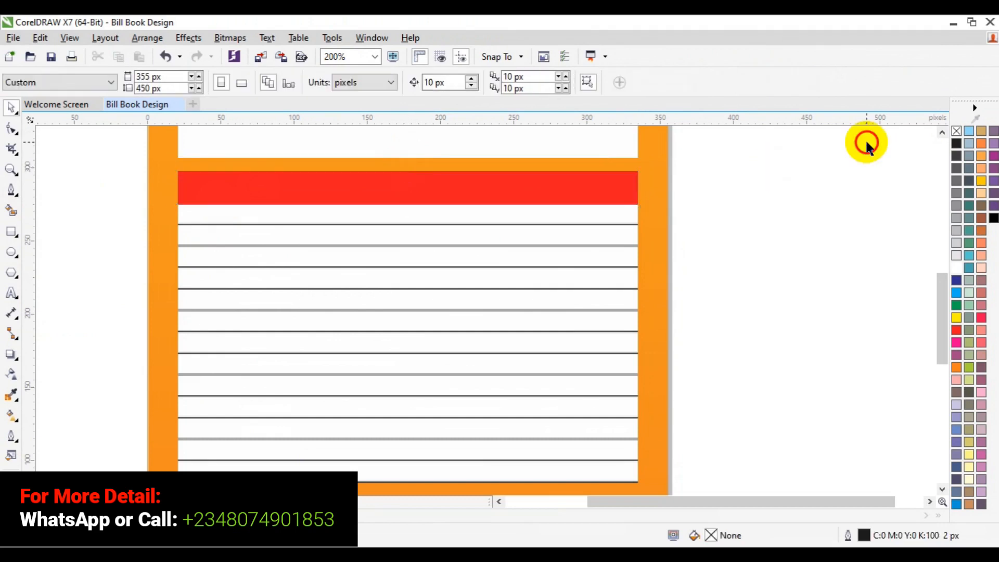
Step: Resize the two upper white boxes and the black label together to about 138 px tall, with their lower edge meeting the red strip
{"action": "left_click", "coordinate": [941, 133]}
{"action": "left_click", "coordinate": [941, 133]}
{"action": "left_click", "coordinate": [942, 133]}
{"action": "left_click", "coordinate": [942, 134]}
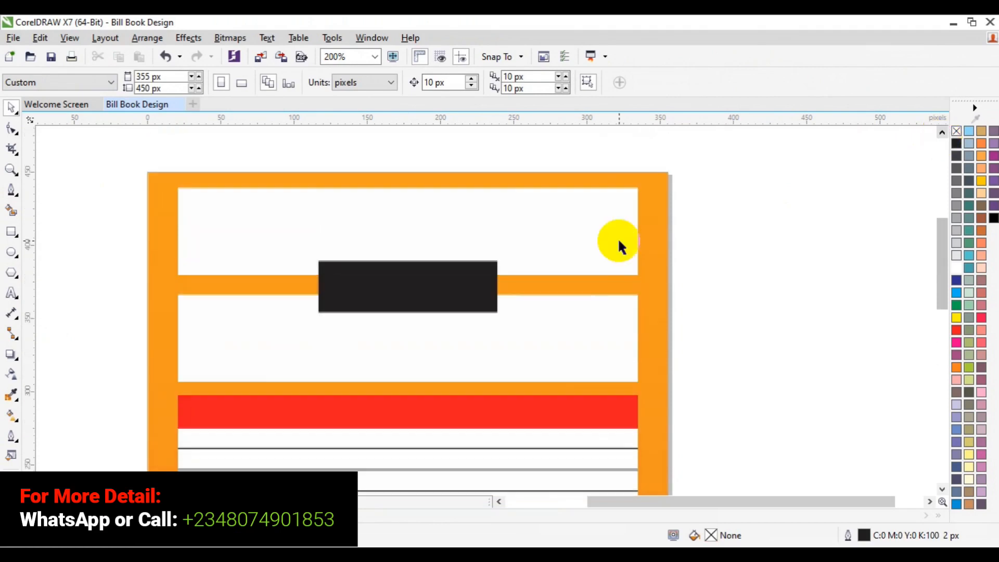
{"action": "left_click", "coordinate": [474, 300]}
{"action": "left_click", "coordinate": [522, 255]}
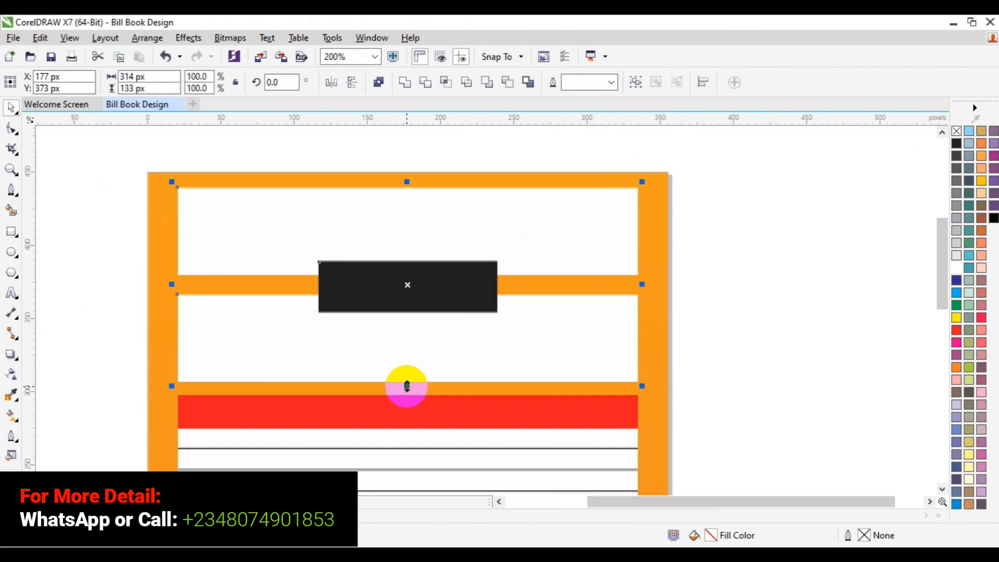
{"action": "left_click_drag", "start_coordinate": [407, 385], "coordinate": [407, 393]}
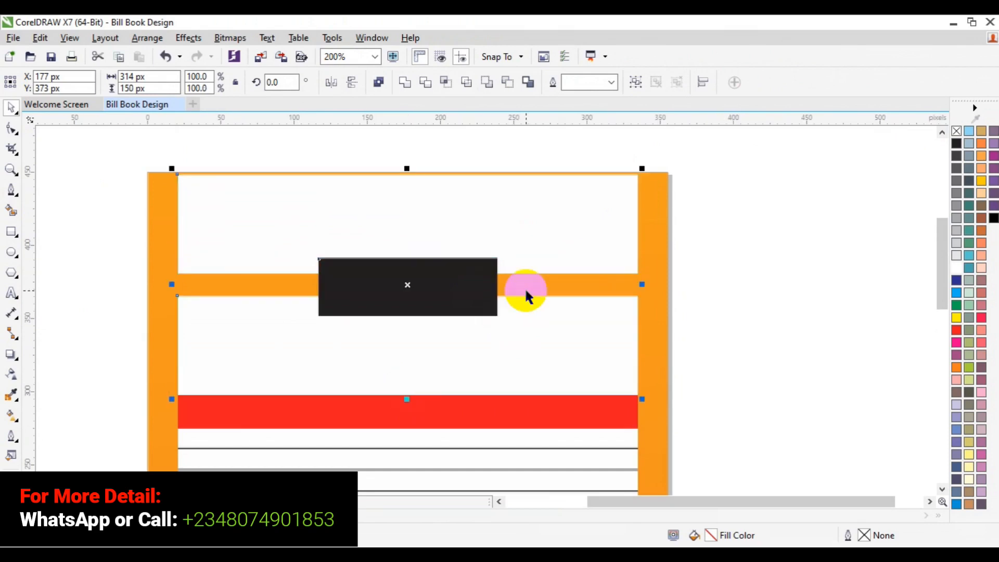
{"action": "left_click_drag", "start_coordinate": [408, 167], "coordinate": [409, 182]}
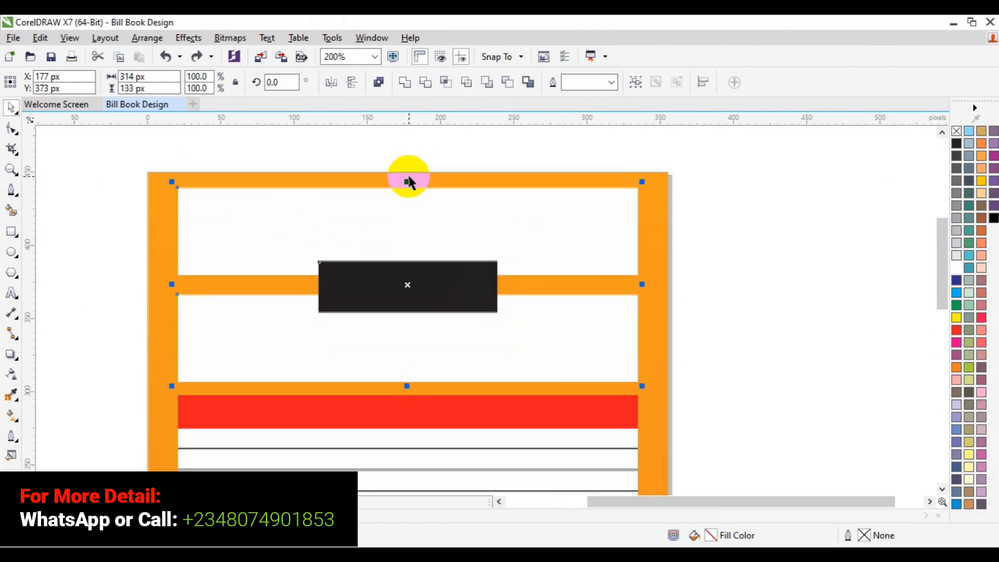
{"action": "mouse_move", "coordinate": [409, 178]}
{"action": "left_mouse_down"}
{"action": "mouse_move", "coordinate": [405, 199]}
{"action": "mouse_move", "coordinate": [407, 190]}
{"action": "left_mouse_up"}
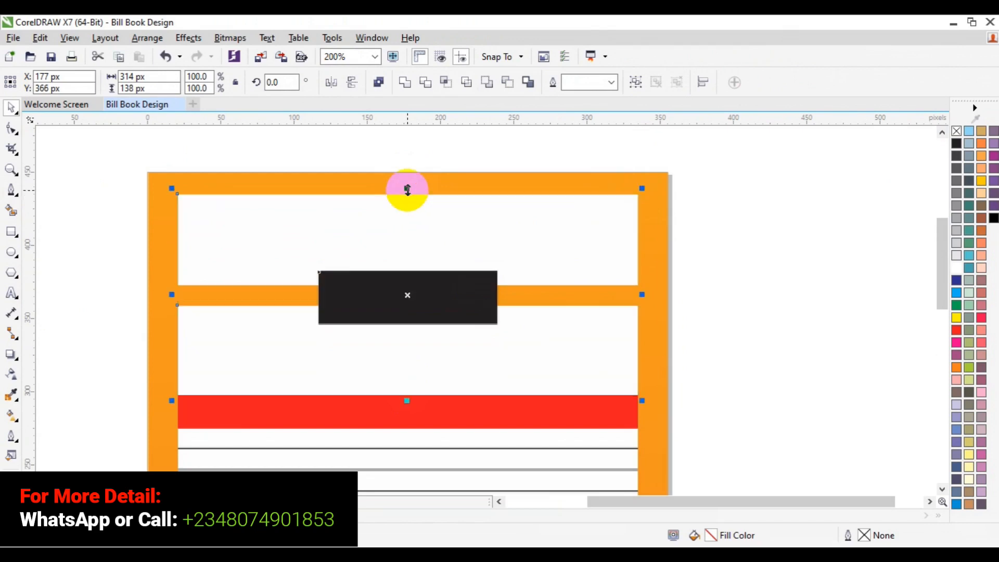
{"action": "left_click", "coordinate": [751, 229]}
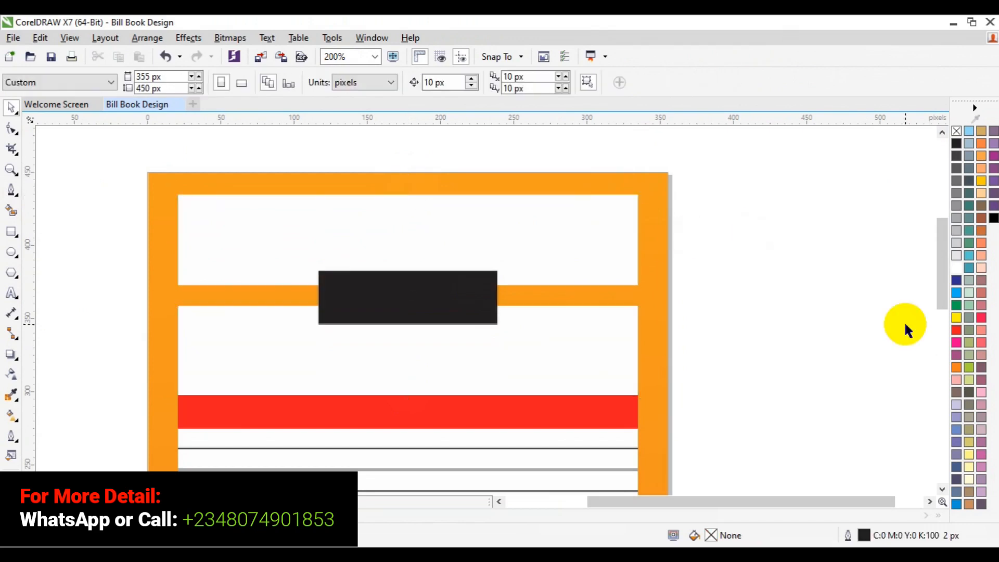
Step: Draw a vertical line about 211 px long with the Pen tool at X 44 px, from the red strip's upper edge to the panel's lower edge
{"action": "left_click_drag", "start_coordinate": [942, 296], "coordinate": [950, 358]}
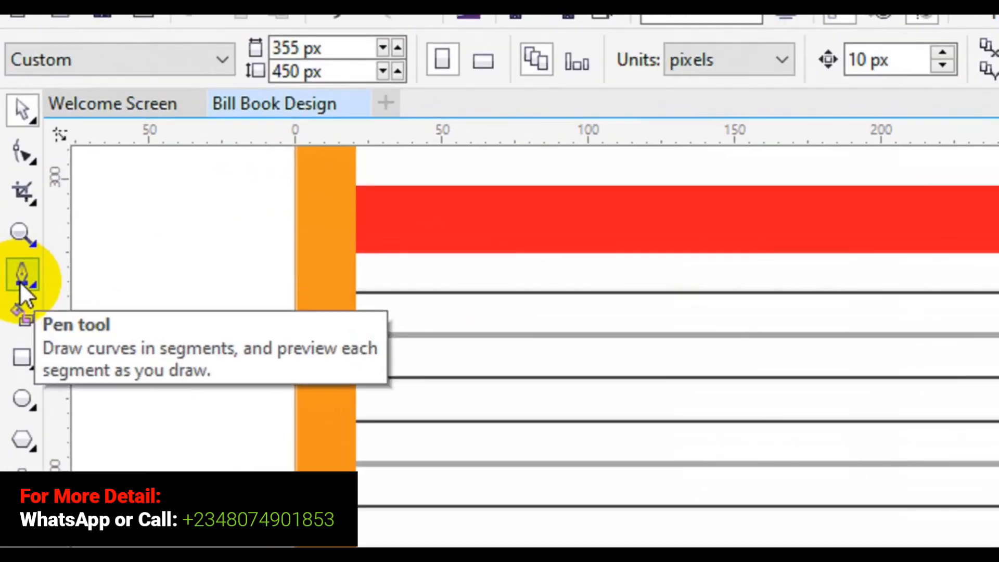
{"action": "left_click", "coordinate": [21, 278]}
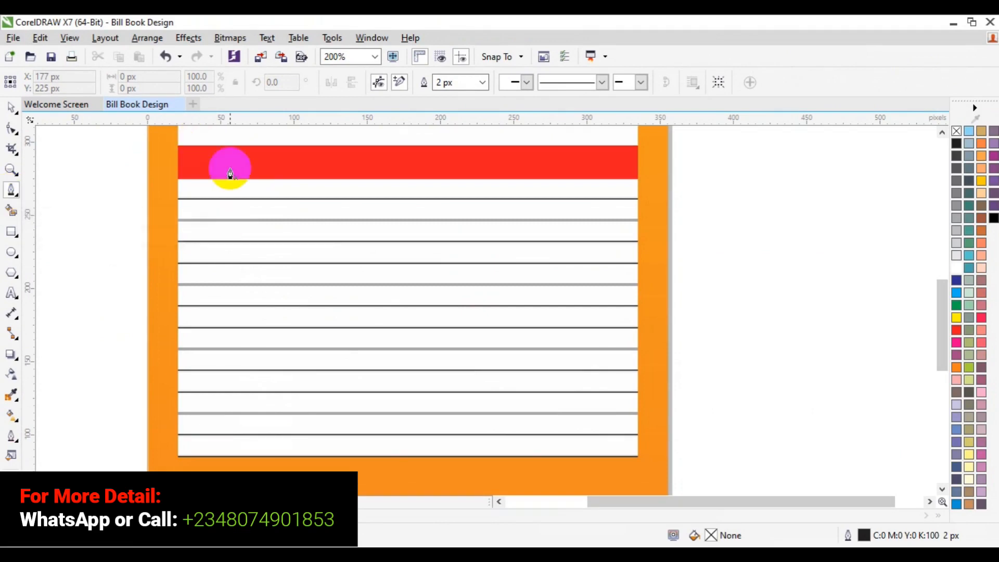
{"action": "left_click", "coordinate": [211, 150]}
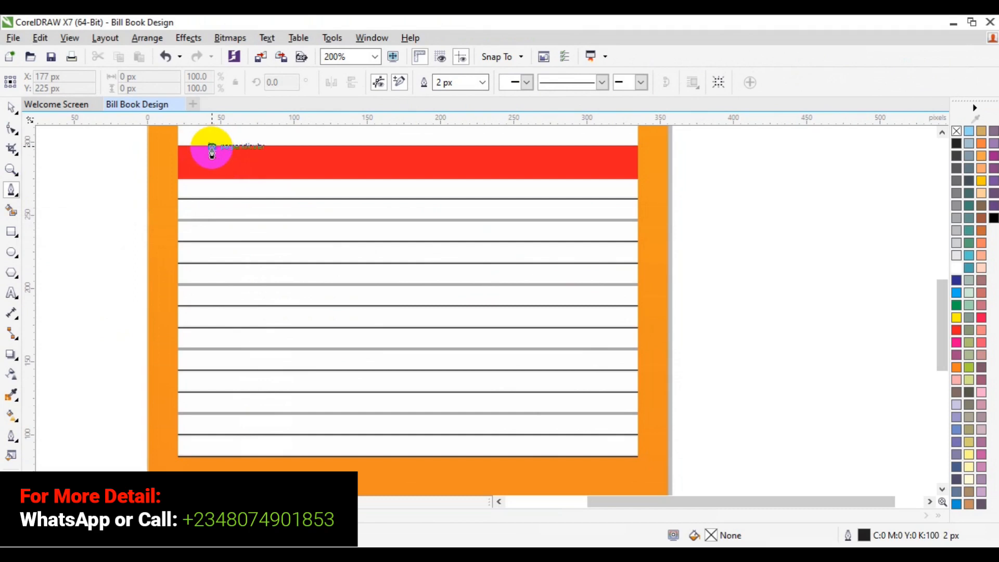
{"action": "left_click", "coordinate": [212, 457]}
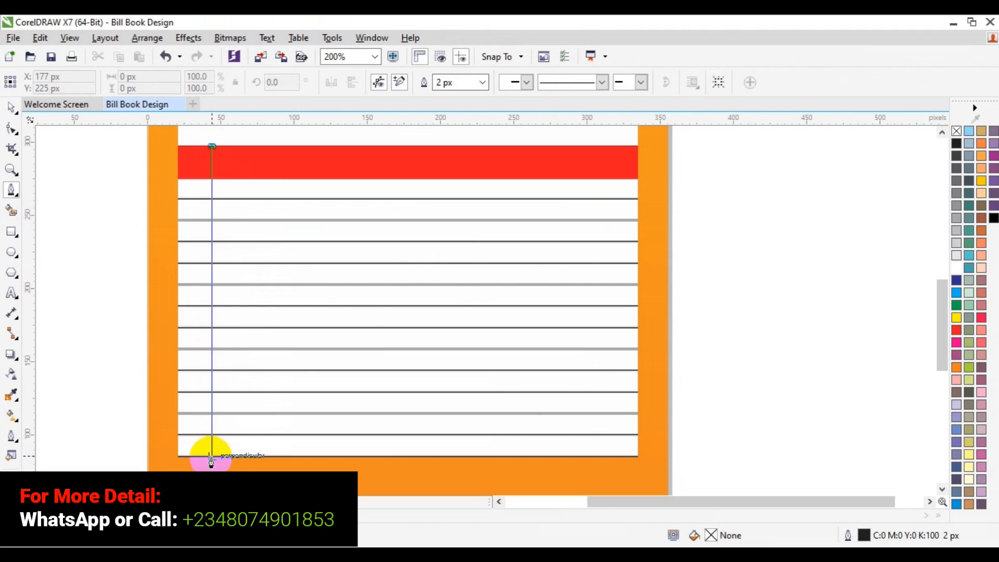
{"action": "double_click", "coordinate": [211, 457]}
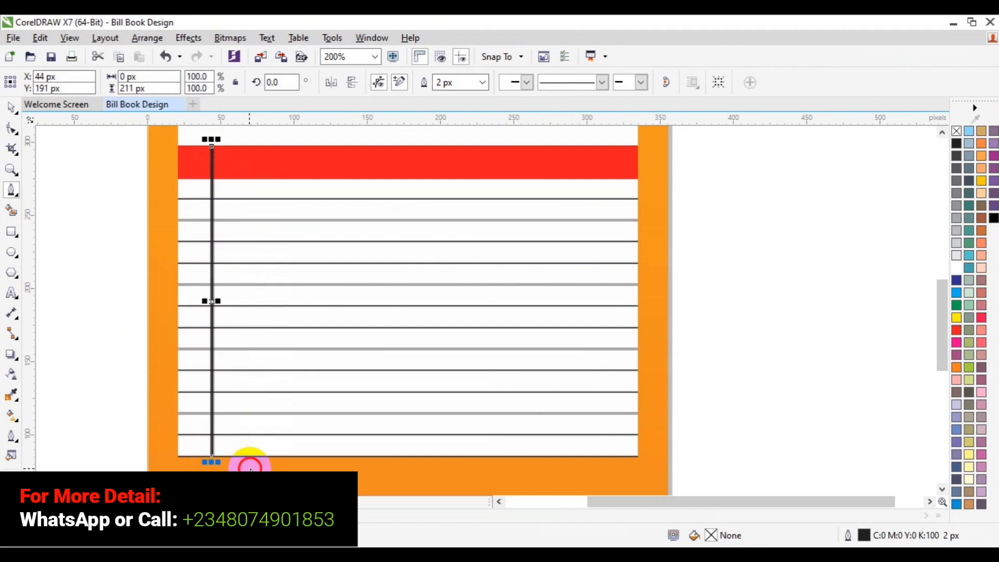
{"action": "left_click", "coordinate": [9, 109]}
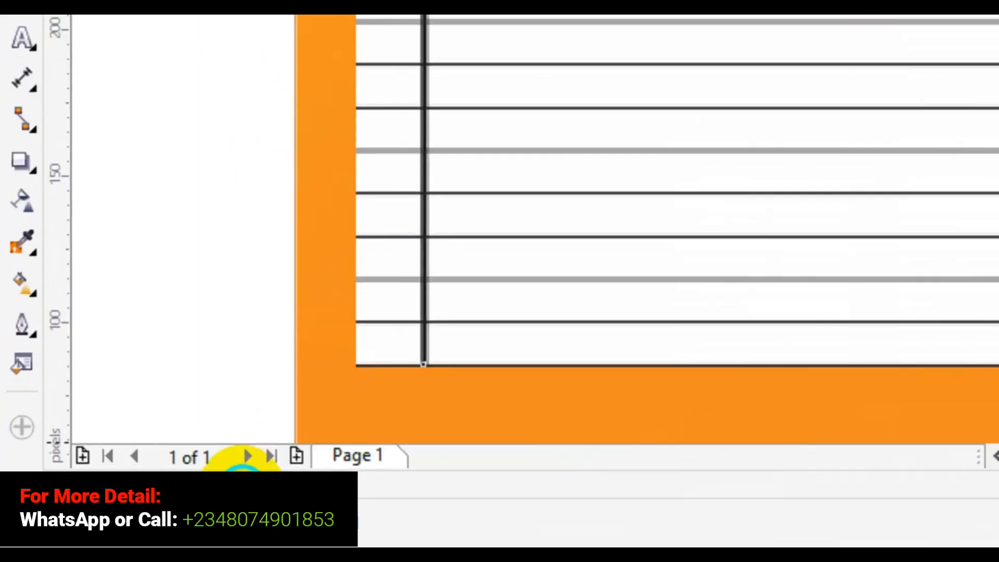
Step: Color the vertical line's outline red and set its outline width to 1.5 px
{"action": "right_click", "coordinate": [241, 486]}
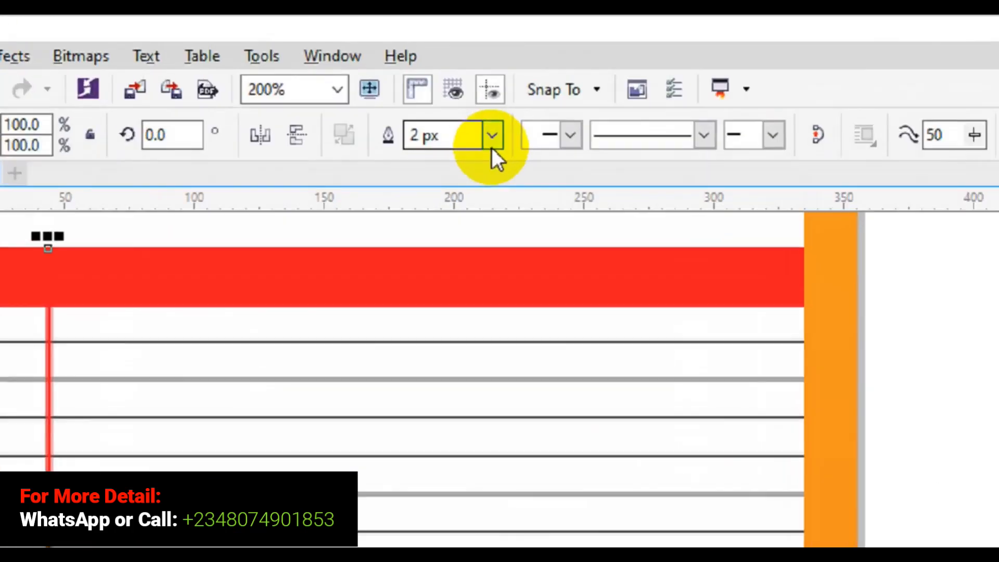
{"action": "left_click", "coordinate": [461, 84]}
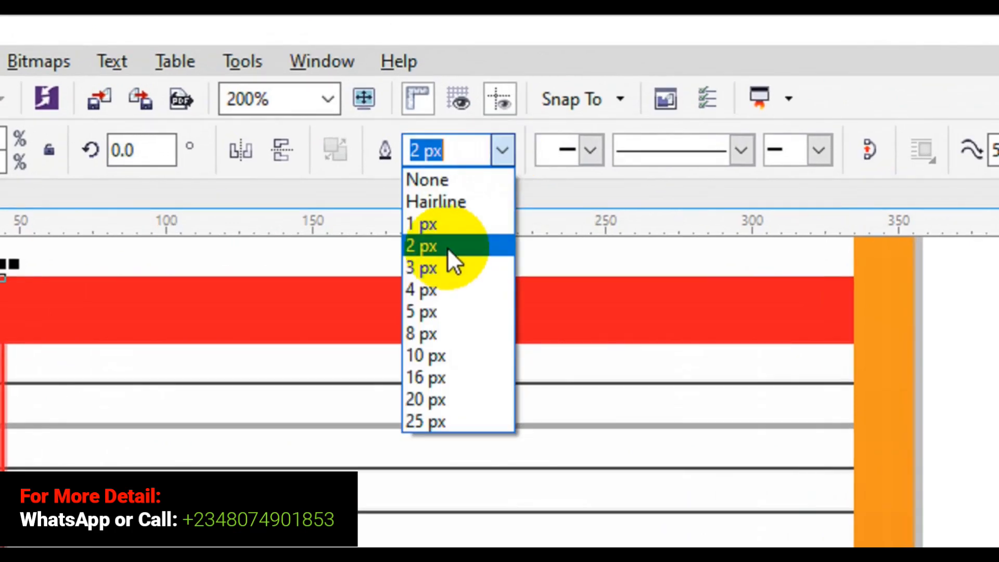
{"action": "left_click", "coordinate": [425, 150]}
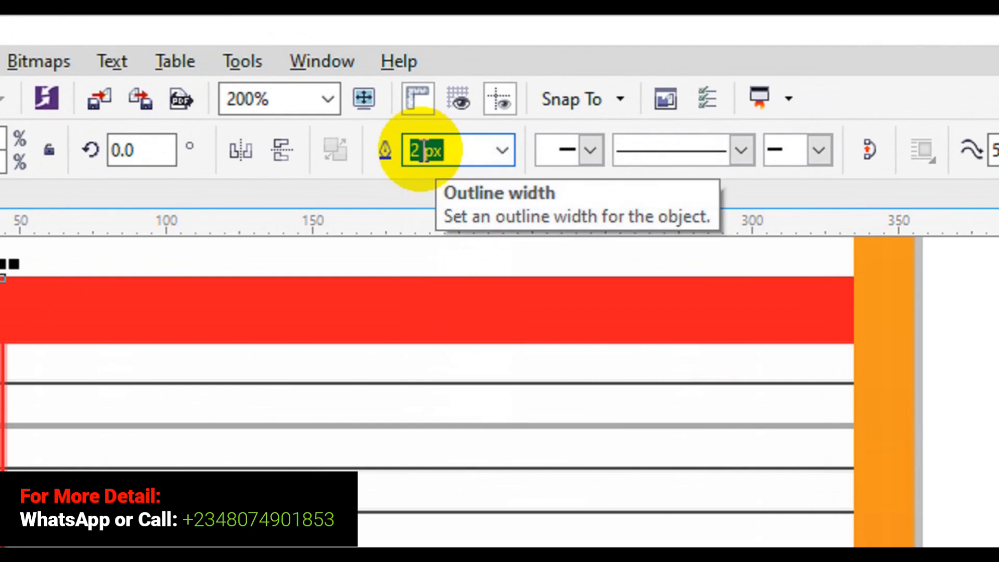
{"action": "type", "text": "1.5"}
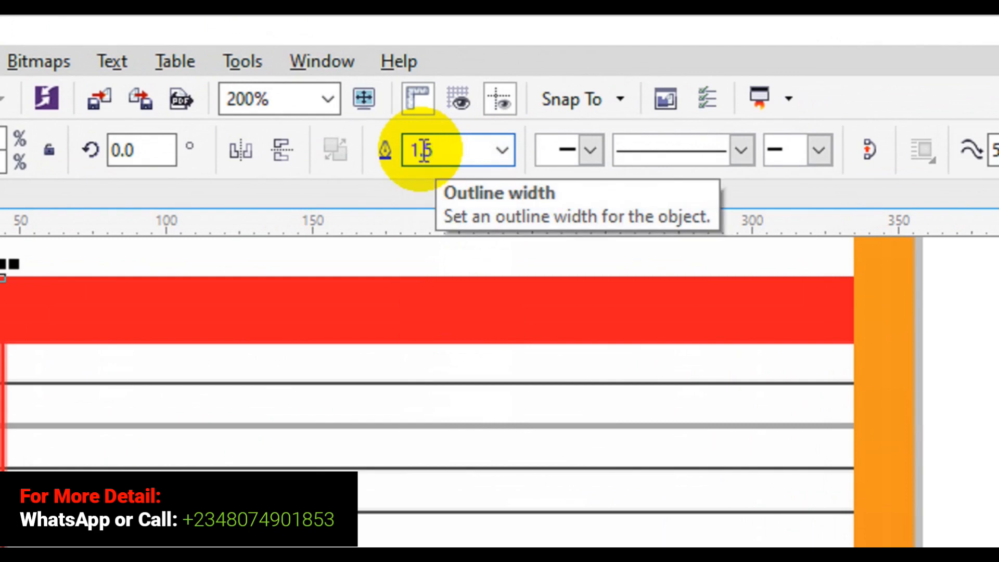
{"action": "key", "text": "Return"}
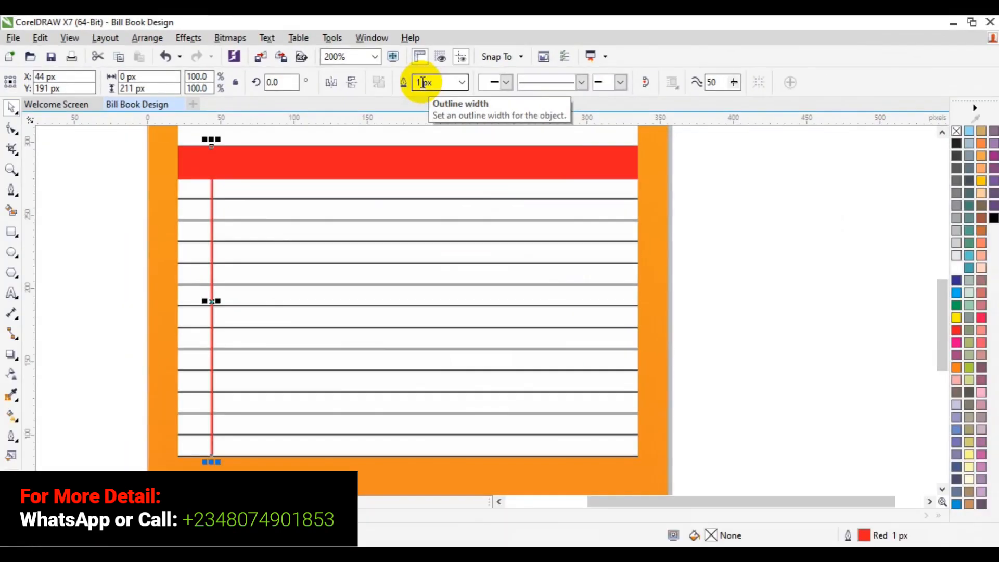
Step: Place copies of the red vertical line across the ruled panel at about X 173 px, 202 px and 232 px
{"action": "left_click", "coordinate": [212, 302]}
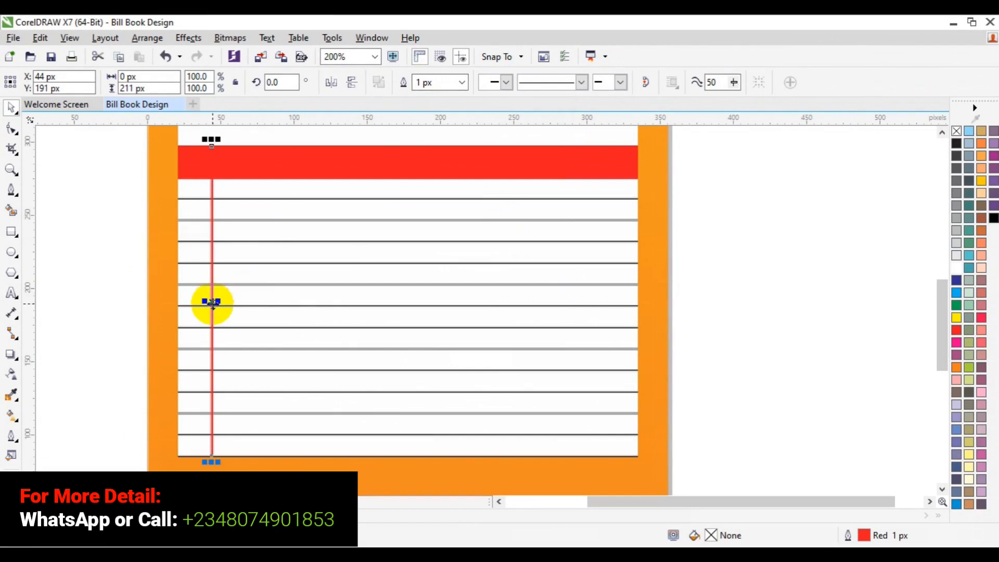
{"action": "left_click_drag", "start_coordinate": [211, 301], "coordinate": [401, 294]}
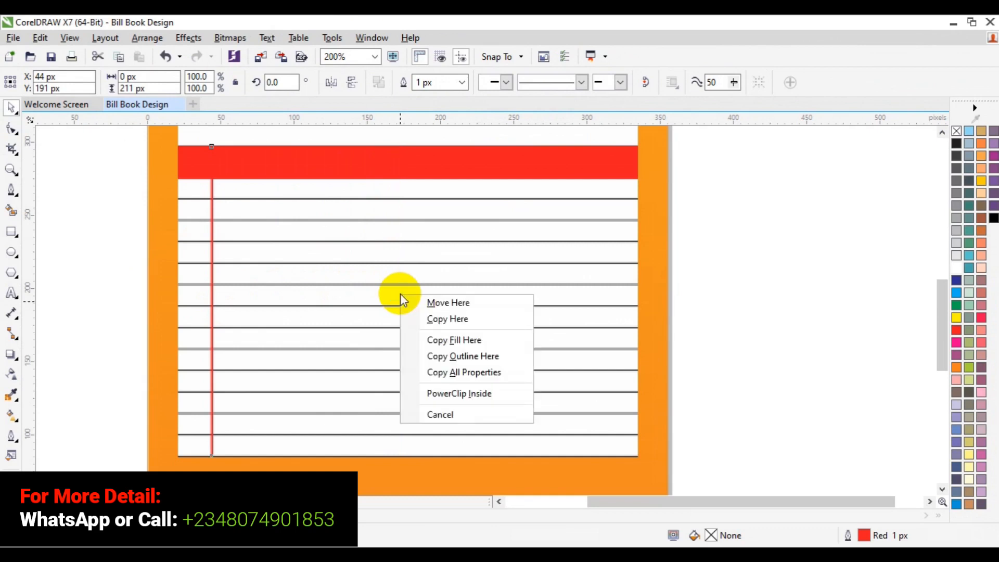
{"action": "left_click", "coordinate": [440, 317]}
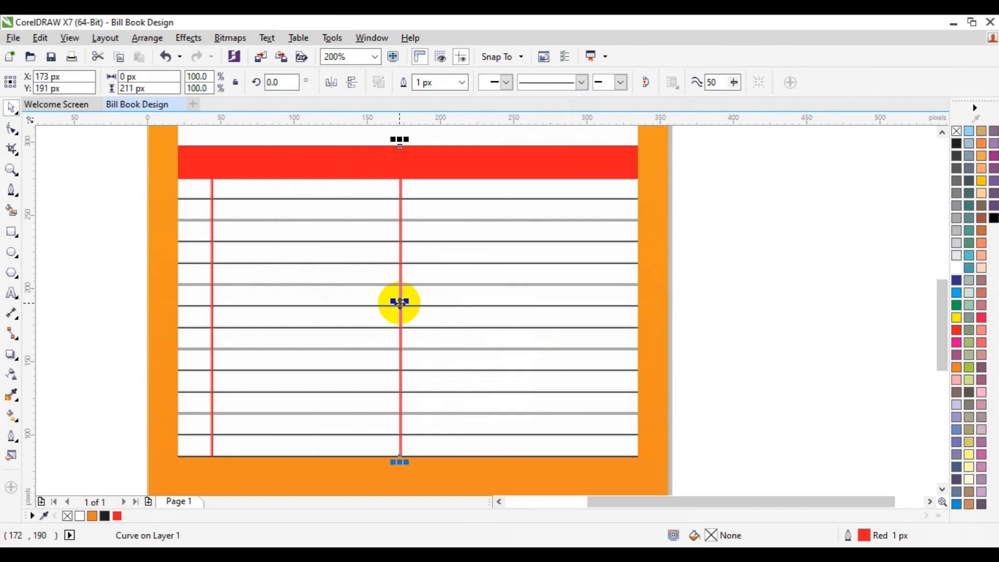
{"action": "left_click_drag", "start_coordinate": [400, 303], "coordinate": [443, 304]}
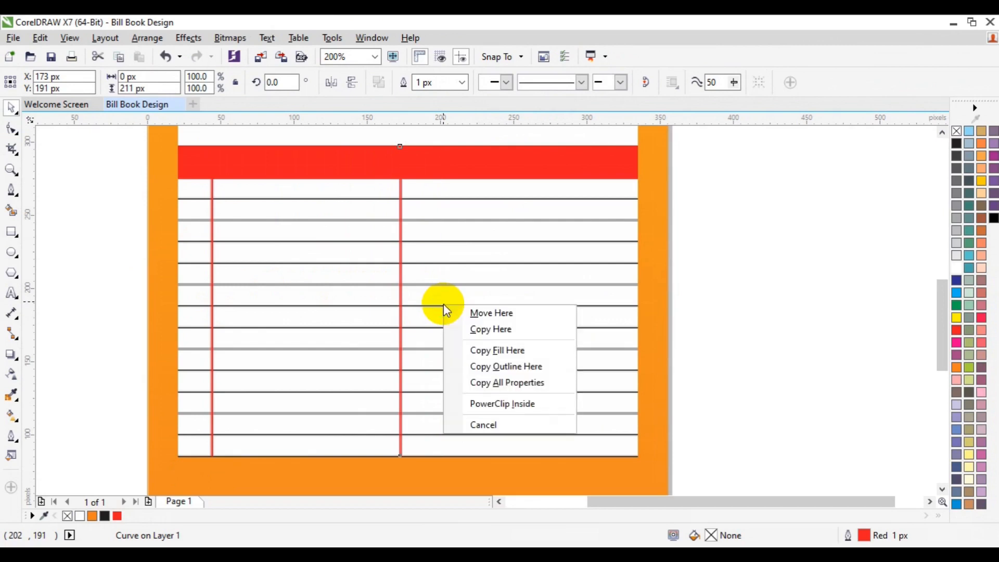
{"action": "left_click", "coordinate": [491, 327]}
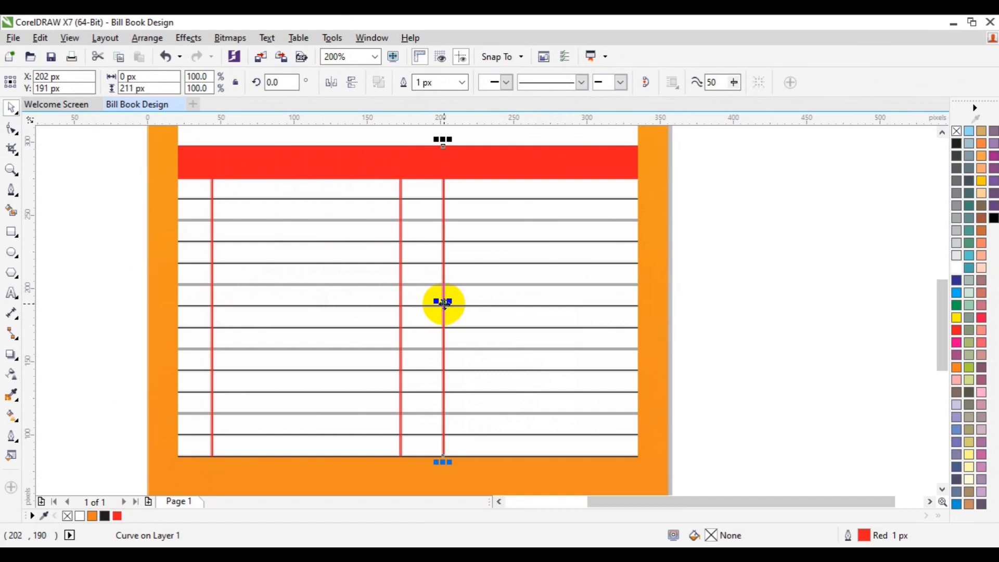
{"action": "left_click_drag", "start_coordinate": [443, 304], "coordinate": [488, 304]}
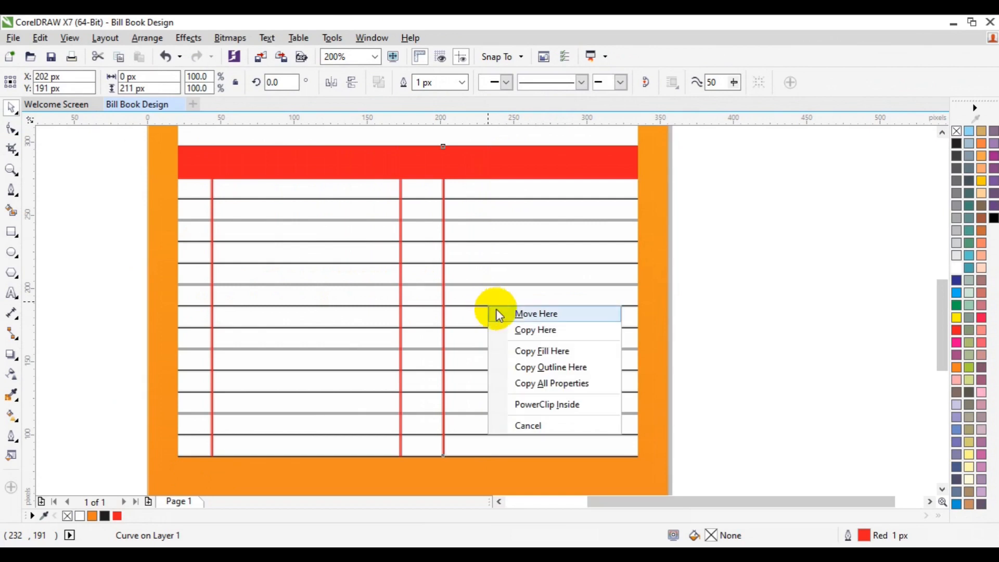
{"action": "left_click", "coordinate": [523, 330]}
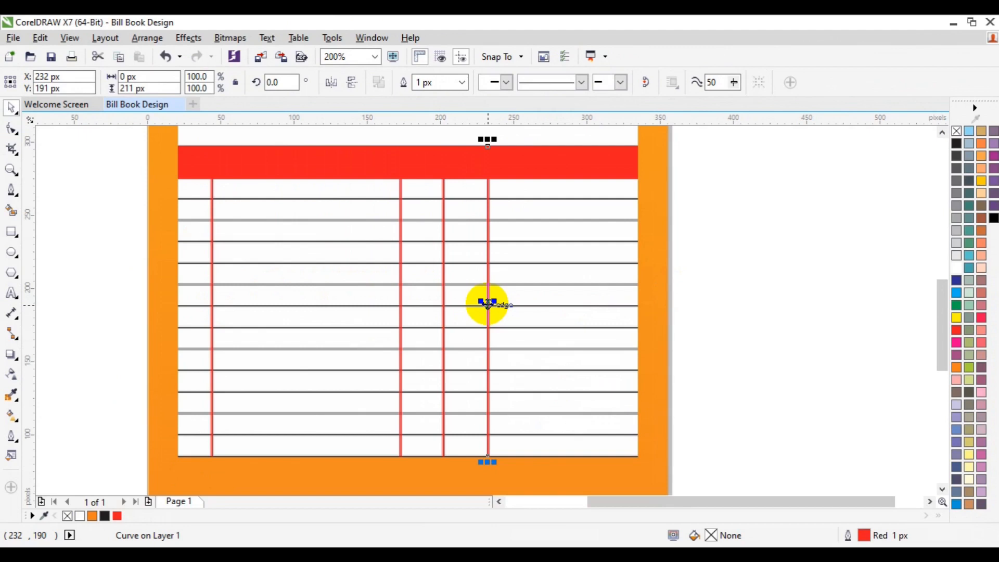
Step: Select the three copied vertical lines together and nudge them about 30 px to the right
{"action": "left_click", "coordinate": [443, 298]}
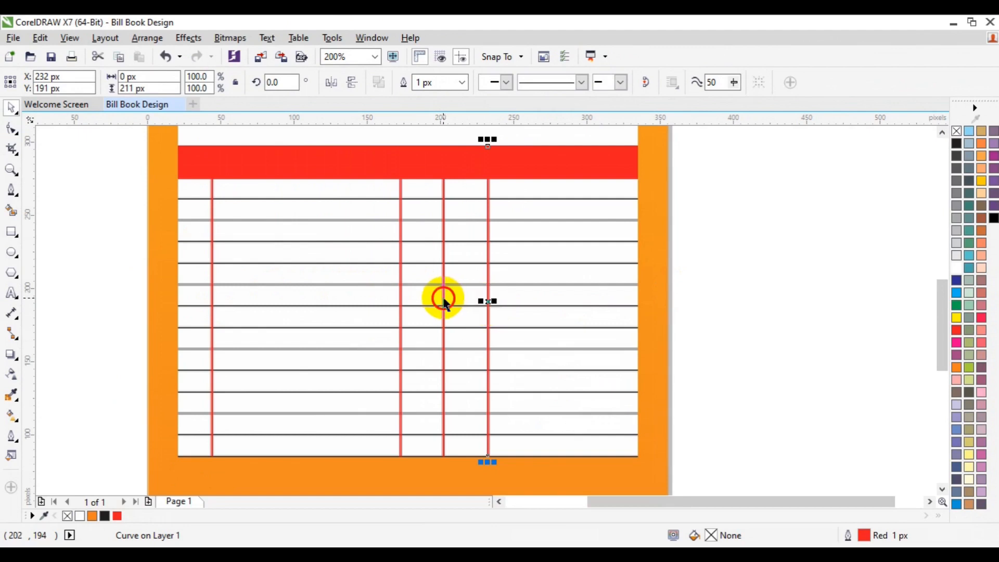
{"action": "left_click", "coordinate": [401, 300], "text": "shift"}
{"action": "left_click", "coordinate": [488, 299], "text": "shift"}
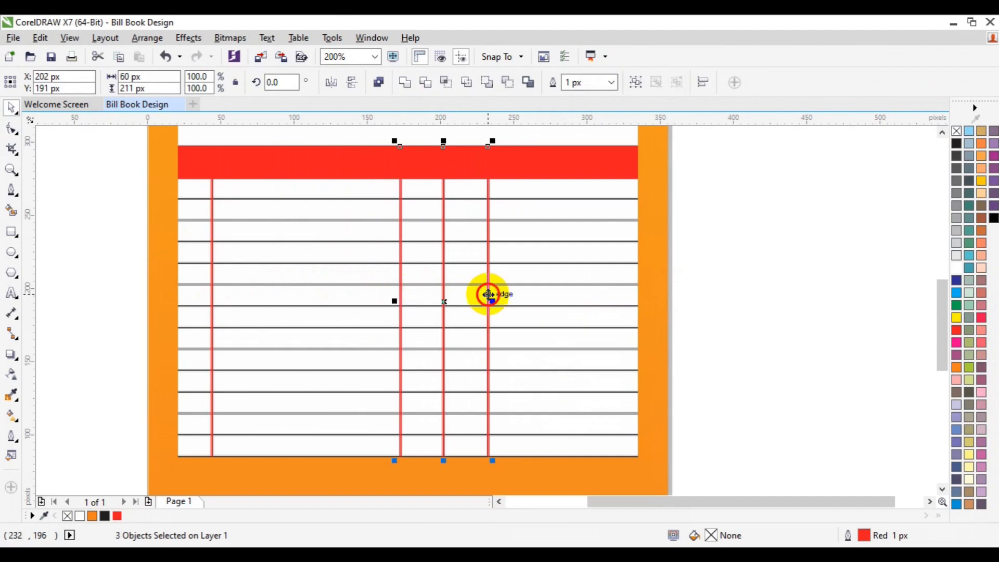
{"action": "key", "text": "Right"}
Step: Nudge the three selected vertical lines further right until the group is centered at X 252 px, then deselect them
{"action": "key", "text": "Right"}
{"action": "key", "text": "Right"}
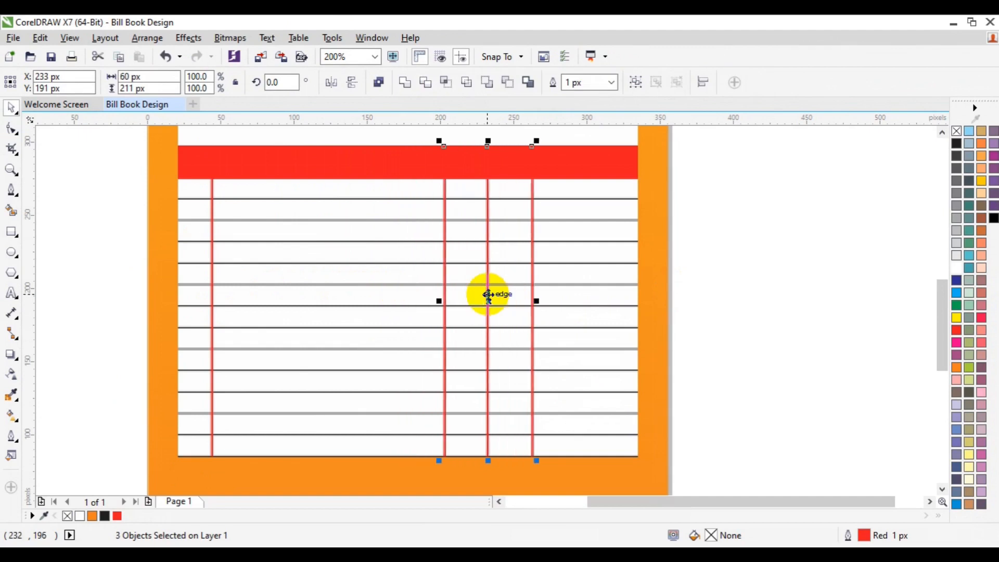
{"action": "key", "text": "Right"}
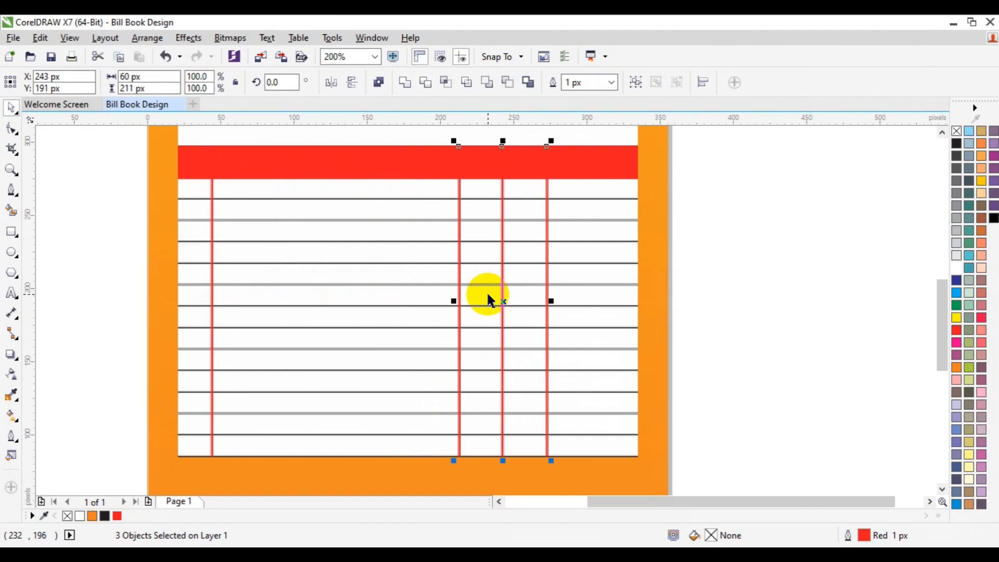
{"action": "key", "text": "Right"}
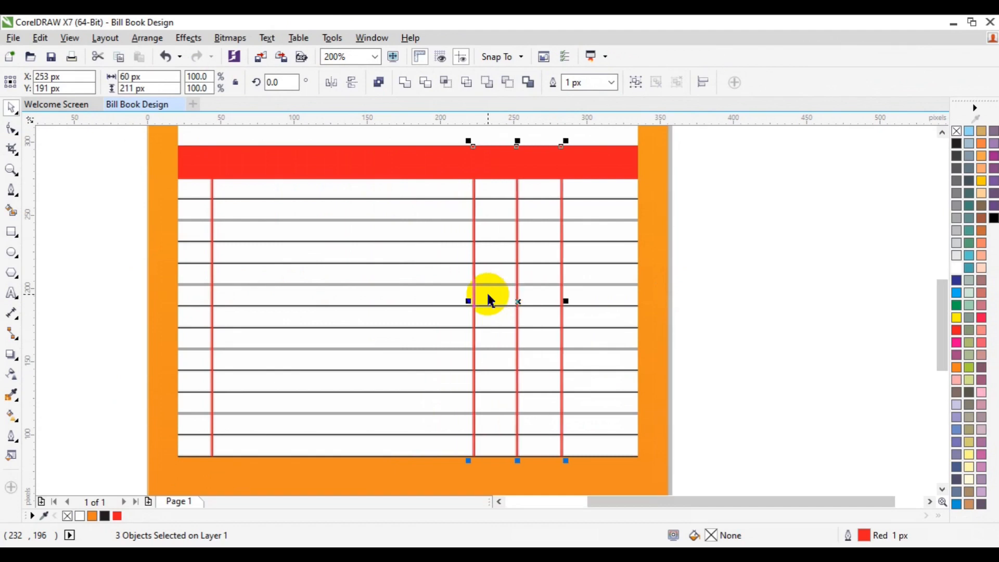
{"action": "key", "text": "Right"}
{"action": "key", "text": "Left"}
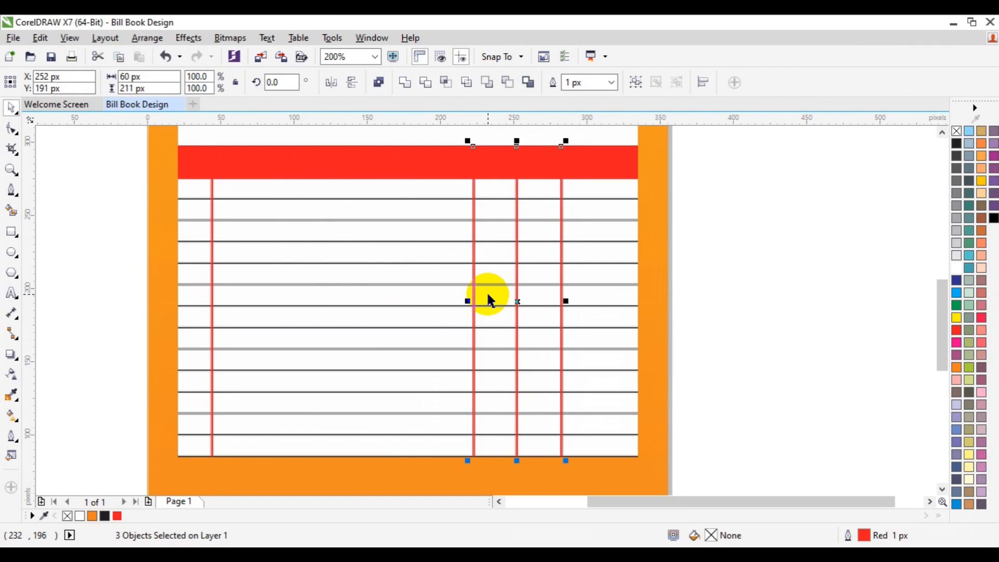
{"action": "left_click", "coordinate": [811, 233]}
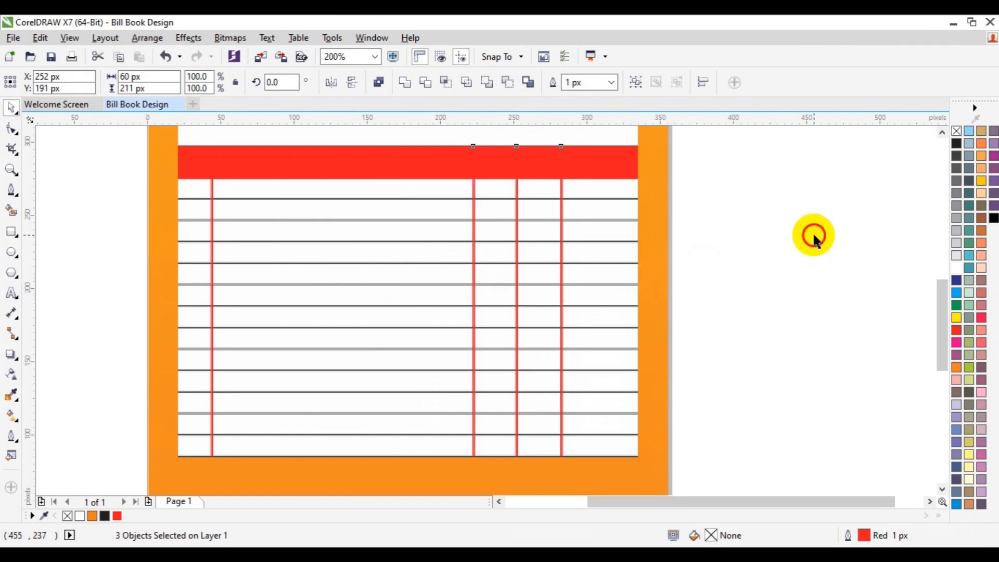
Step: Place a copy of the rightmost red vertical line at X 320 px, inside the last column of the table
{"action": "left_click", "coordinate": [562, 326]}
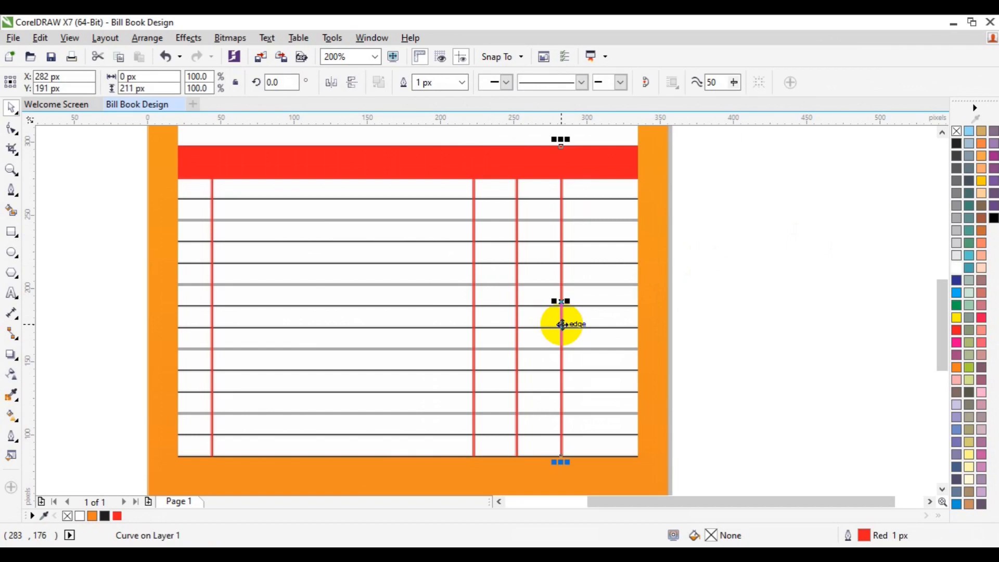
{"action": "left_click_drag", "start_coordinate": [561, 326], "coordinate": [615, 319]}
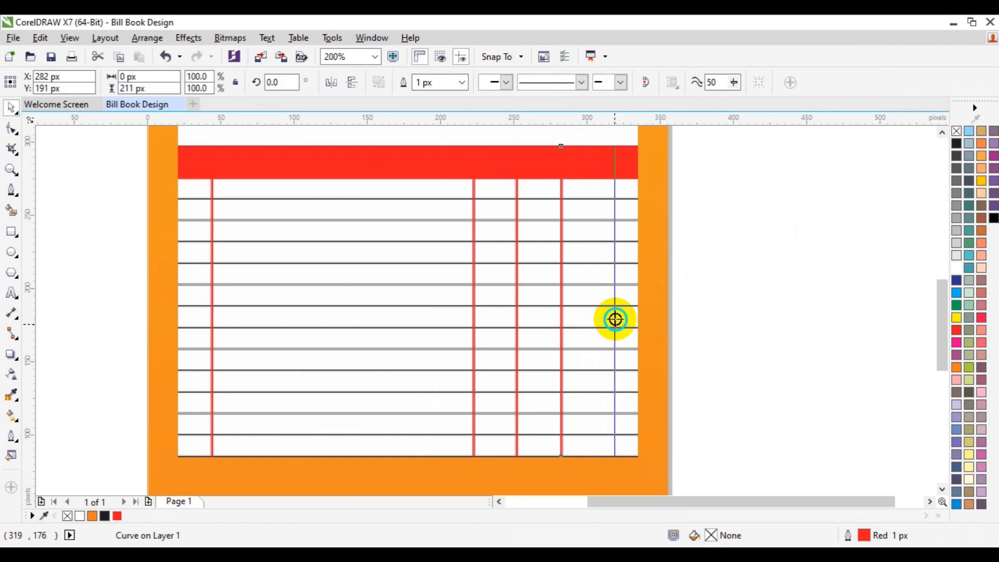
{"action": "left_click_drag", "start_coordinate": [615, 319], "coordinate": [616, 325]}
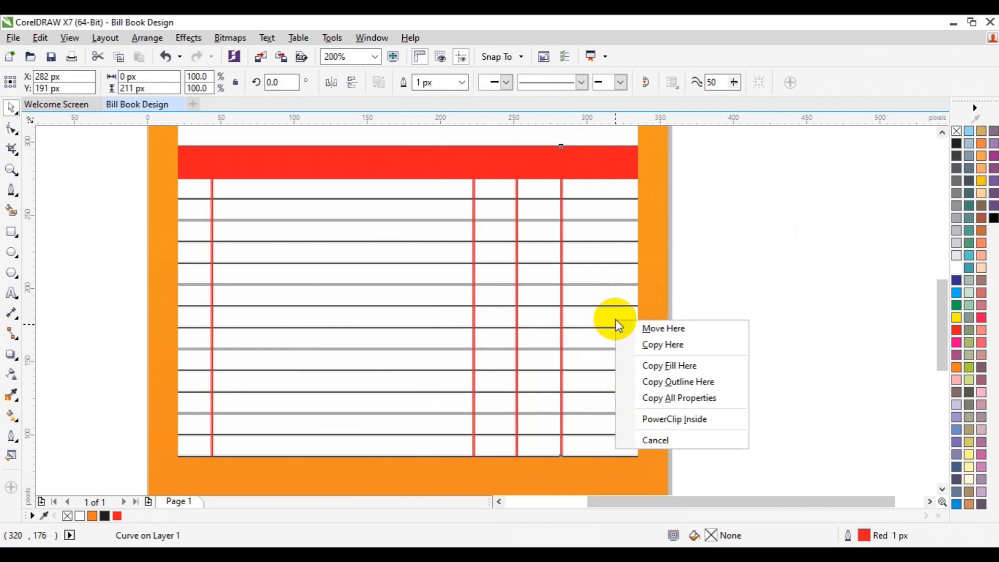
{"action": "left_click", "coordinate": [646, 344]}
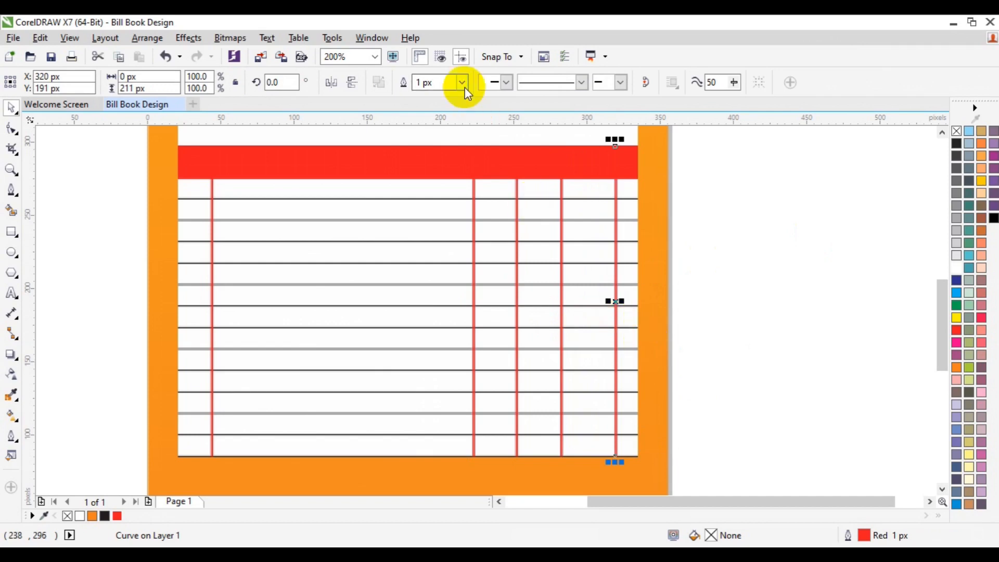
Step: Set the outline width of the new vertical line at X 320 px to Hairline and deselect it
{"action": "left_click", "coordinate": [634, 262]}
{"action": "left_click", "coordinate": [615, 294]}
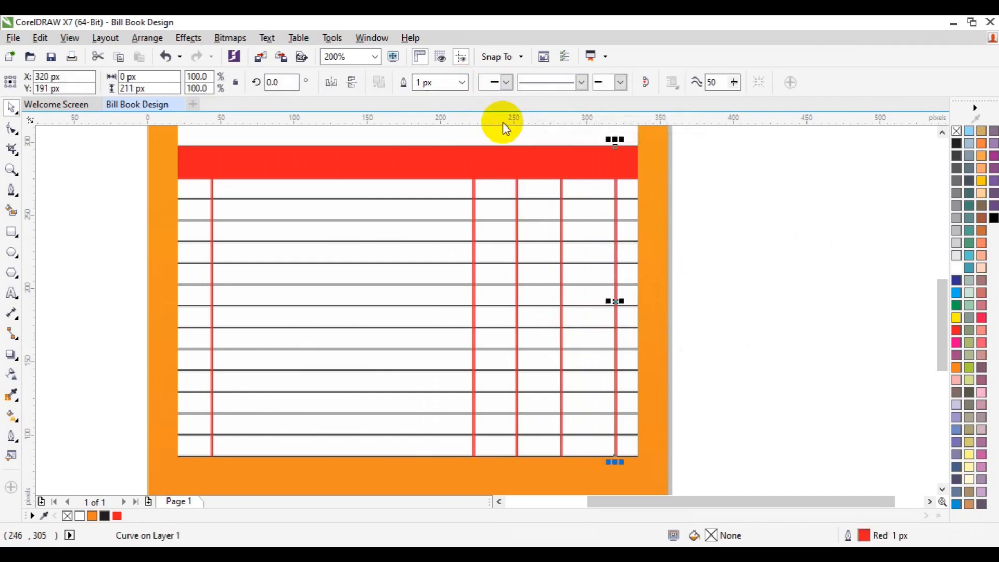
{"action": "left_click", "coordinate": [463, 81]}
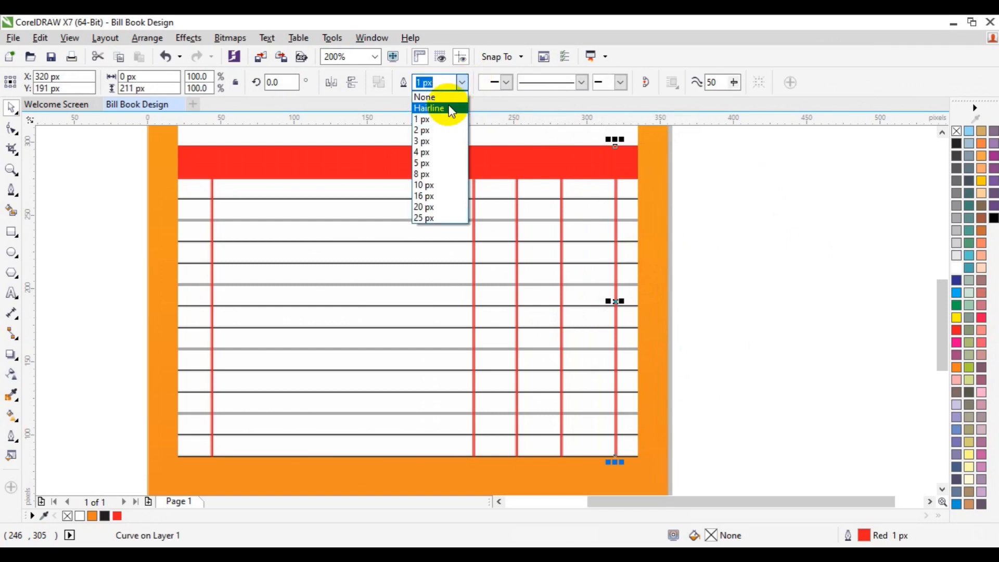
{"action": "left_click", "coordinate": [451, 109]}
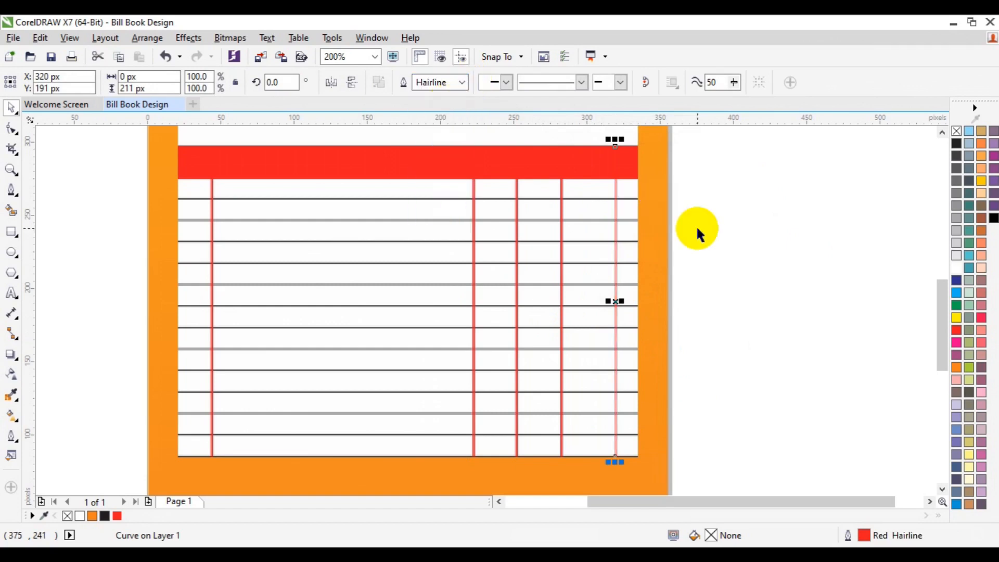
{"action": "left_click", "coordinate": [742, 279]}
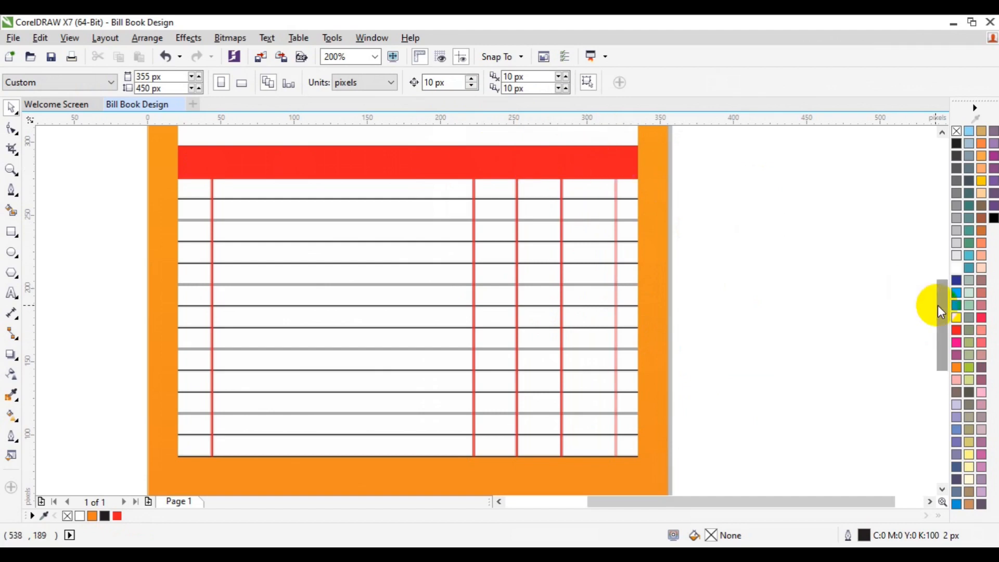
Step: Draw a rectangle about 53 x 18 px directly below the table, from the column line at X 282 px to the panel's right edge
{"action": "left_click_drag", "start_coordinate": [937, 305], "coordinate": [937, 342]}
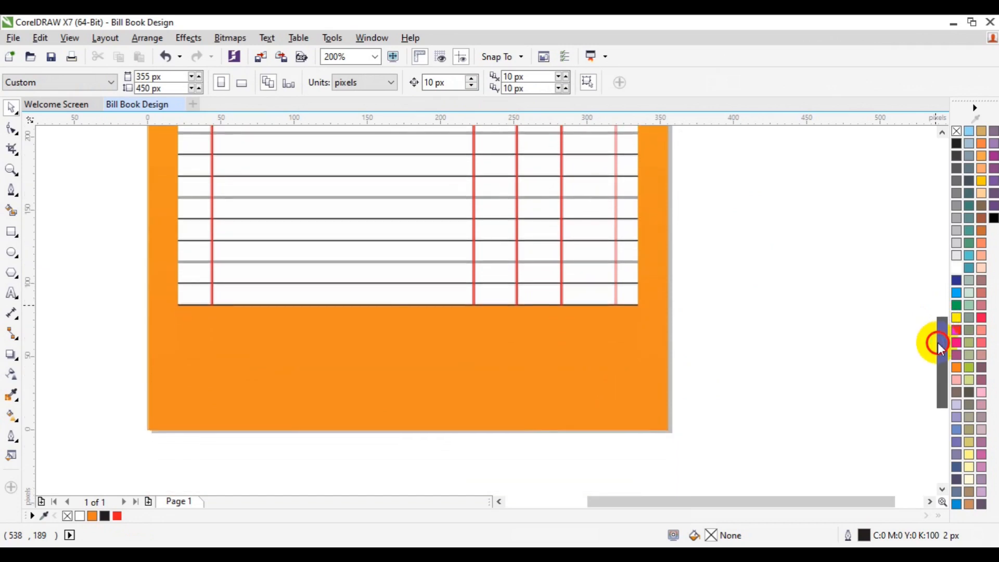
{"action": "left_click_drag", "start_coordinate": [937, 342], "coordinate": [937, 342]}
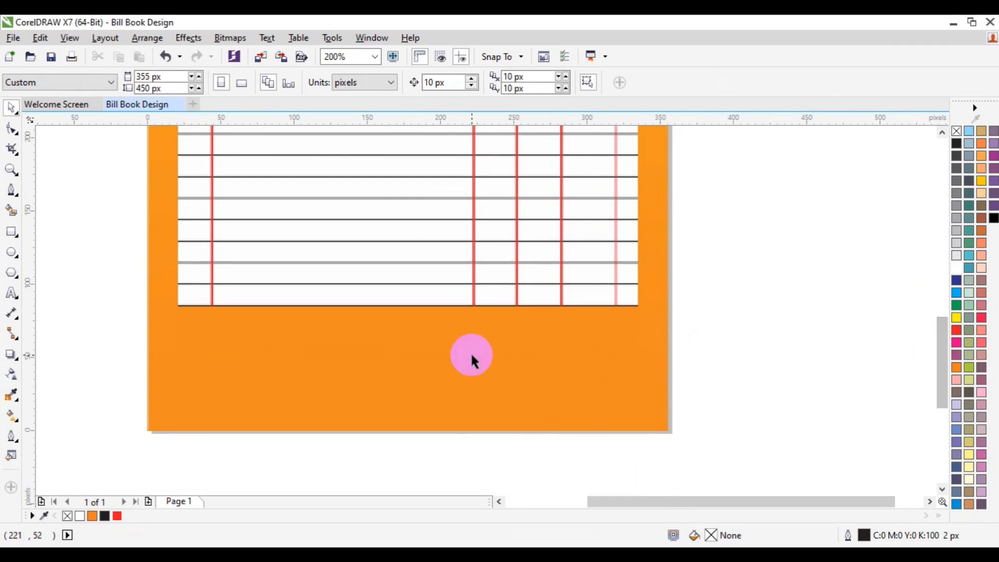
{"action": "left_click", "coordinate": [12, 232]}
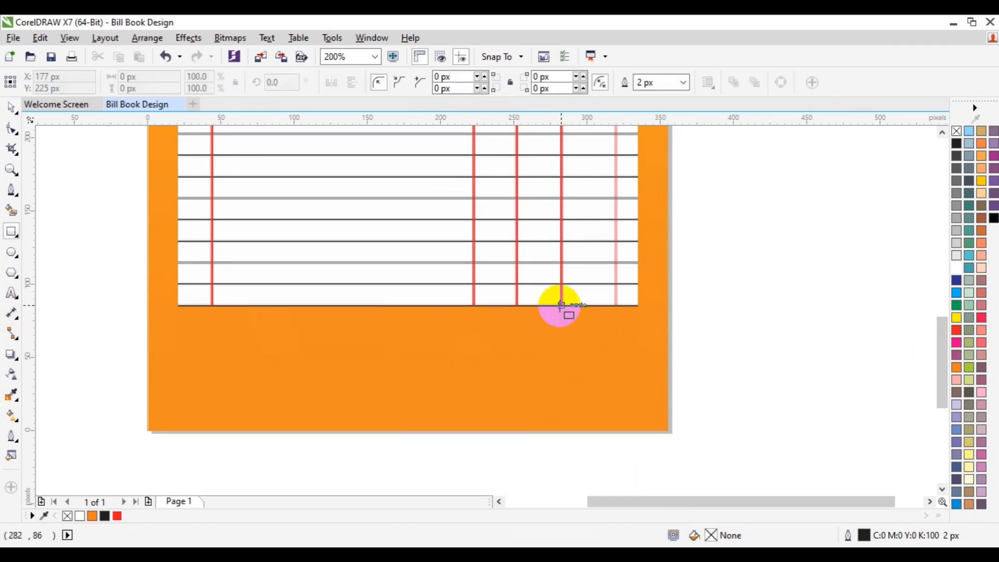
{"action": "left_click_drag", "start_coordinate": [561, 306], "coordinate": [638, 331]}
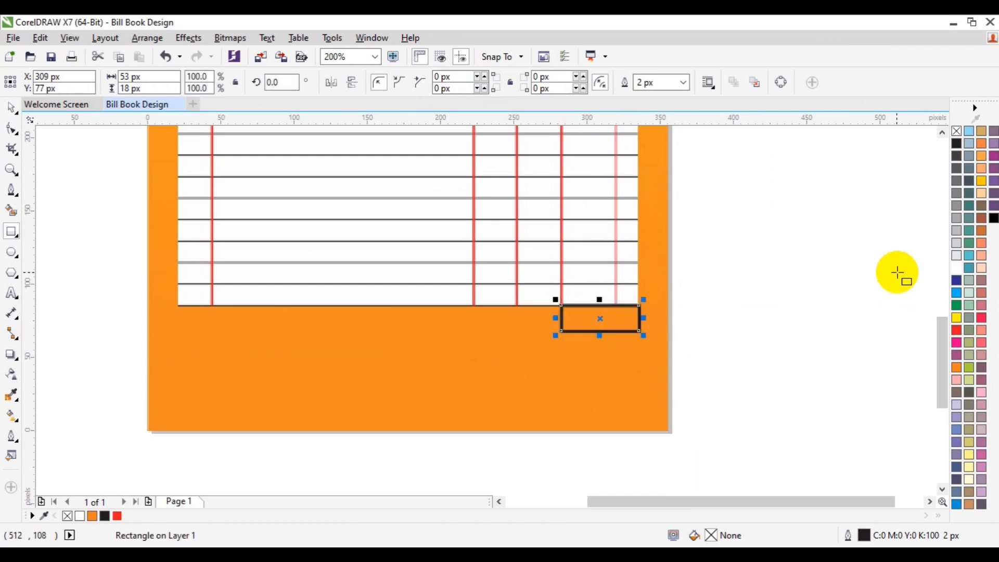
Step: Fill the small rectangle below the table with white and color its outline red
{"action": "left_click", "coordinate": [956, 270]}
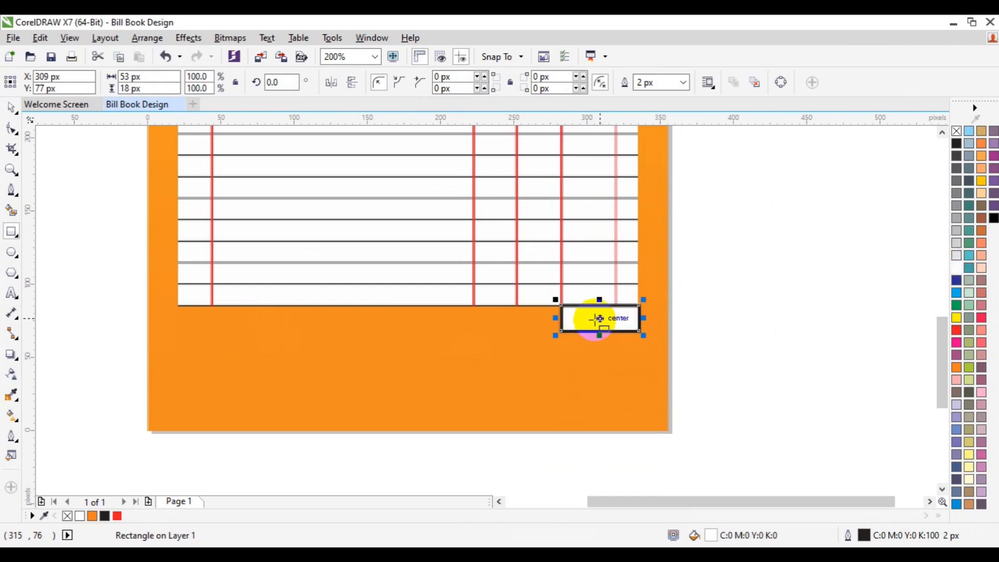
{"action": "left_click_drag", "start_coordinate": [553, 320], "coordinate": [547, 320]}
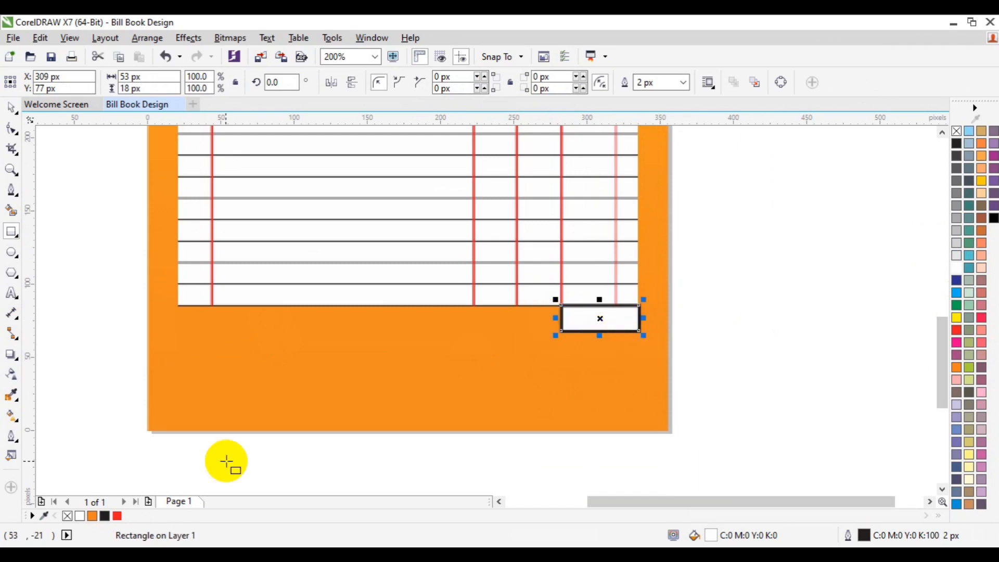
{"action": "right_click", "coordinate": [116, 516]}
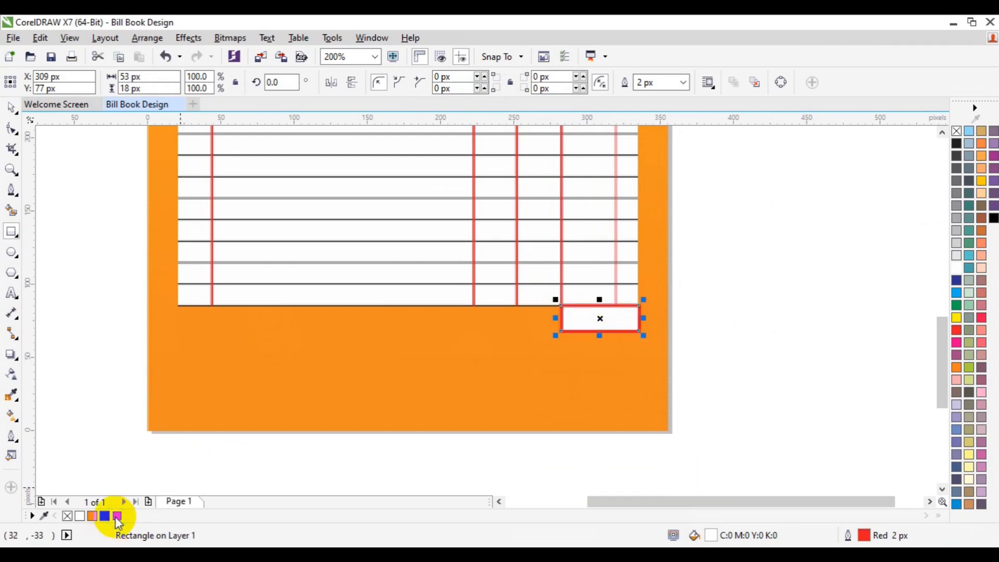
{"action": "left_click", "coordinate": [12, 115]}
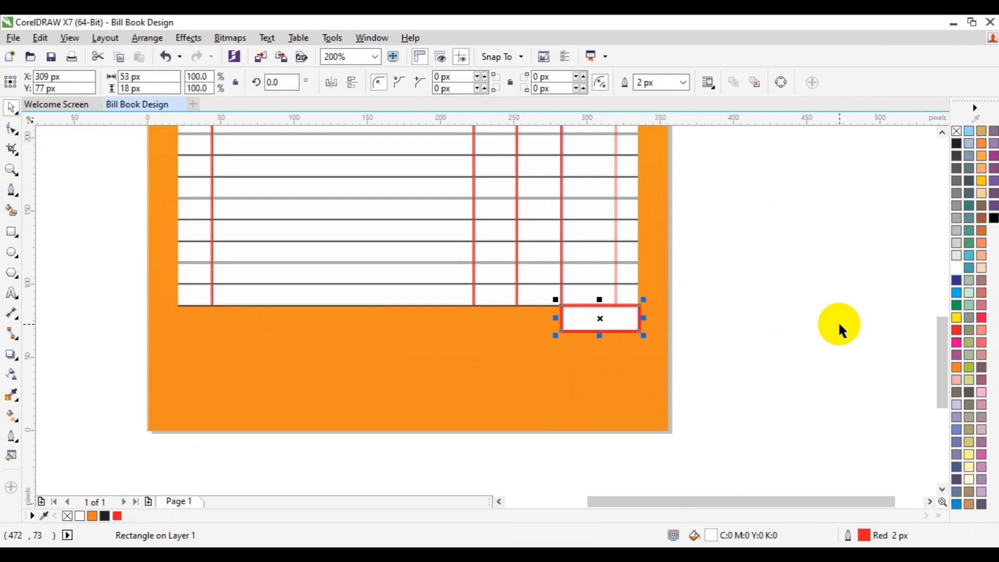
{"action": "left_click", "coordinate": [243, 374]}
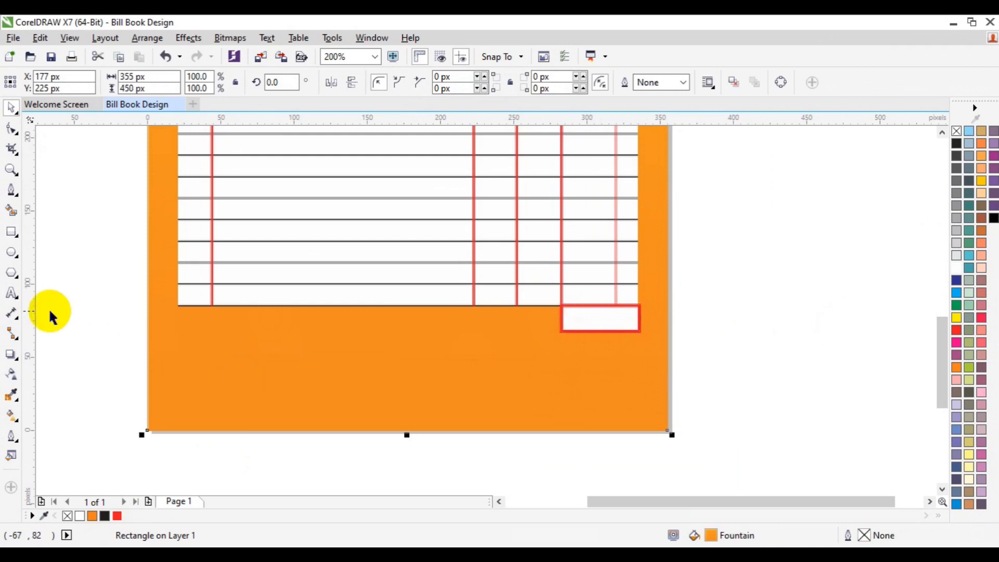
{"action": "left_click", "coordinate": [65, 321]}
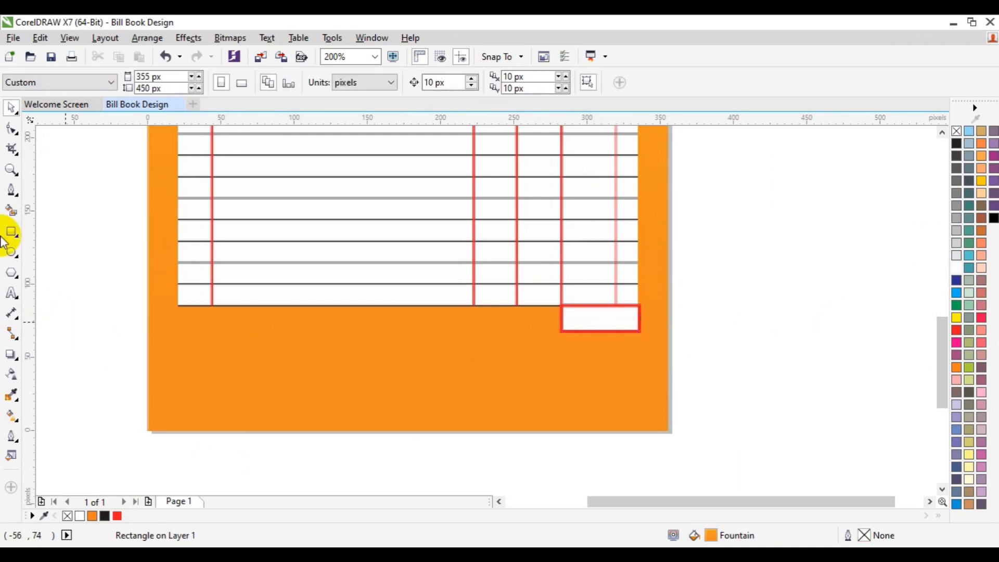
{"action": "left_click", "coordinate": [11, 191]}
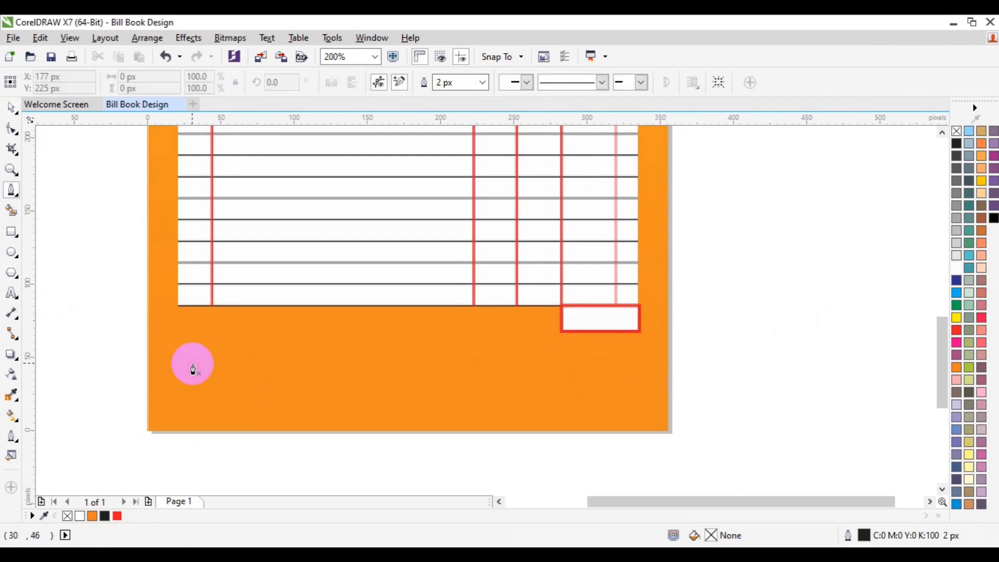
{"action": "left_click", "coordinate": [12, 109]}
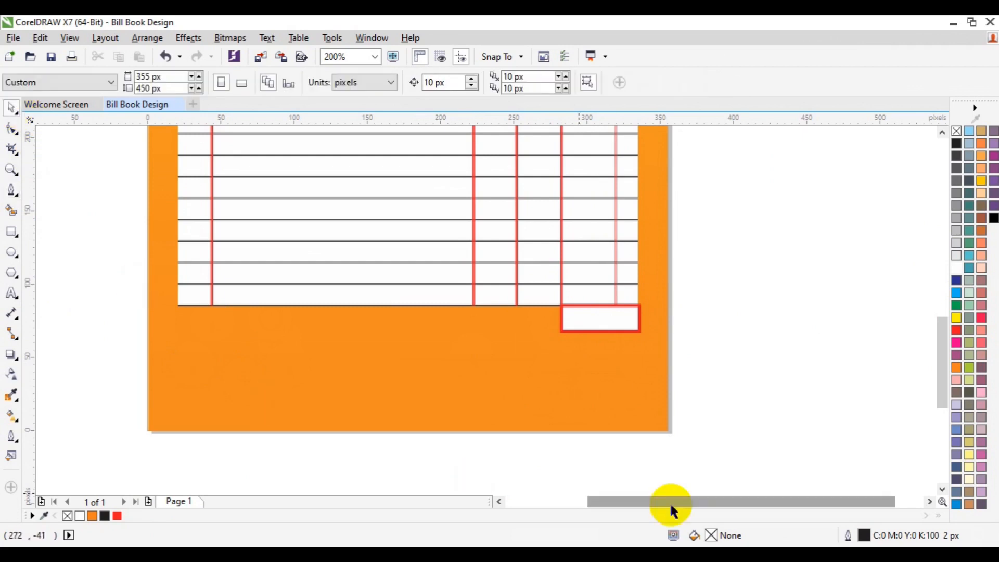
Step: Copy the red-outlined box to the left end below the table and stretch the copy to about 203 x 33 px
{"action": "left_click", "coordinate": [603, 327]}
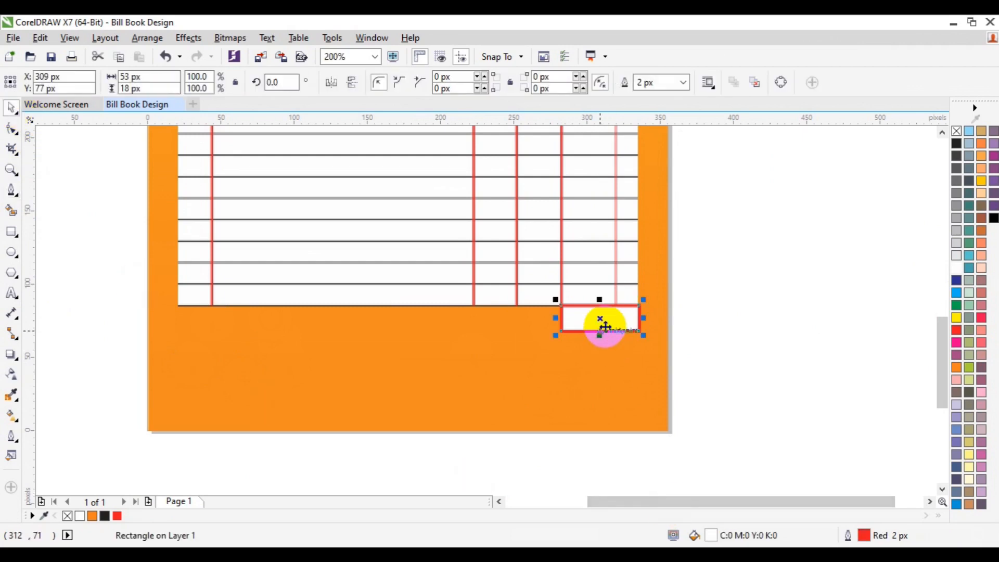
{"action": "left_click_drag", "start_coordinate": [604, 326], "coordinate": [220, 338]}
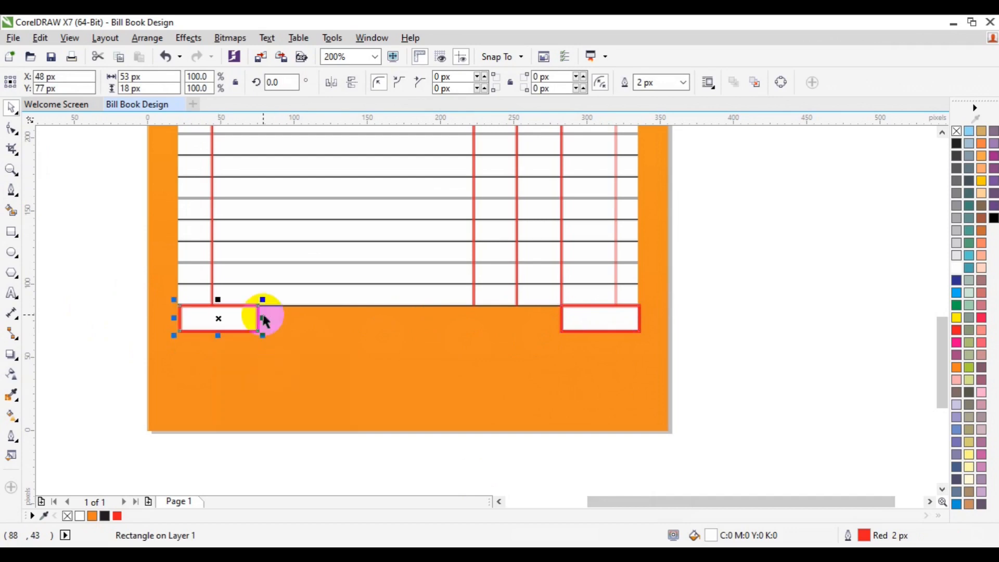
{"action": "left_click_drag", "start_coordinate": [262, 316], "coordinate": [479, 314]}
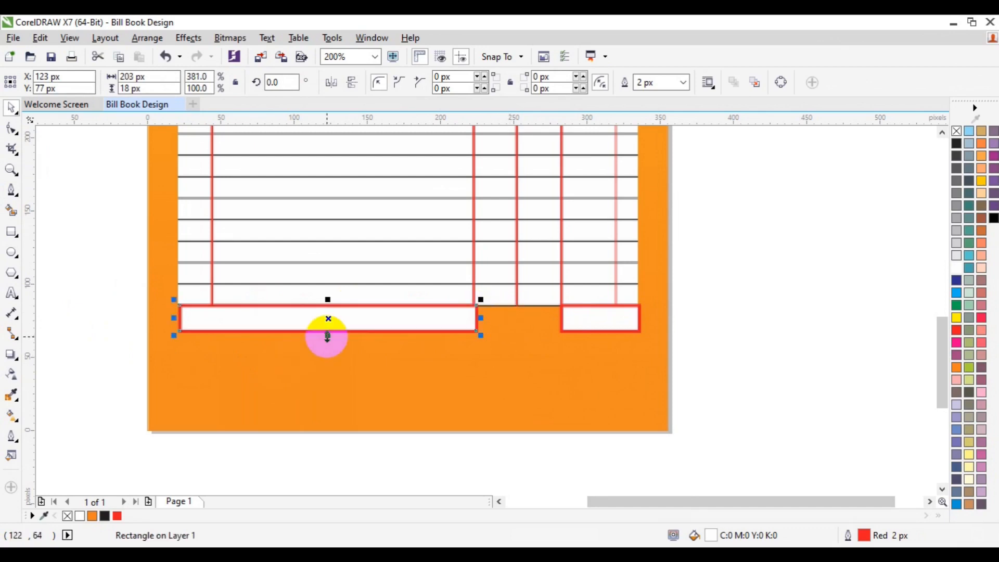
{"action": "left_click_drag", "start_coordinate": [327, 335], "coordinate": [326, 358]}
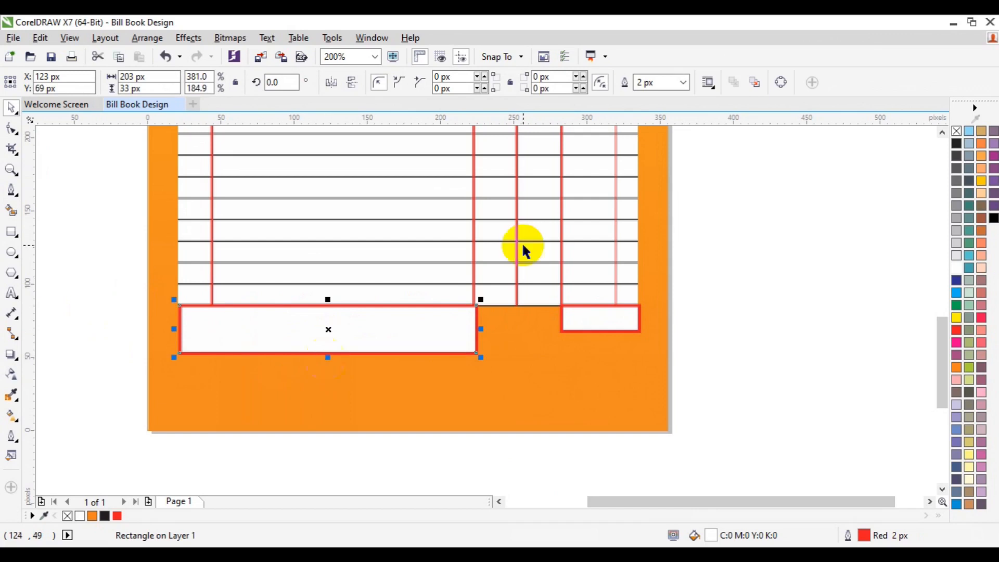
Step: Remove the red outline of the wide box below the table and give it a white hairline outline
{"action": "right_click", "coordinate": [956, 133]}
{"action": "left_click", "coordinate": [793, 342]}
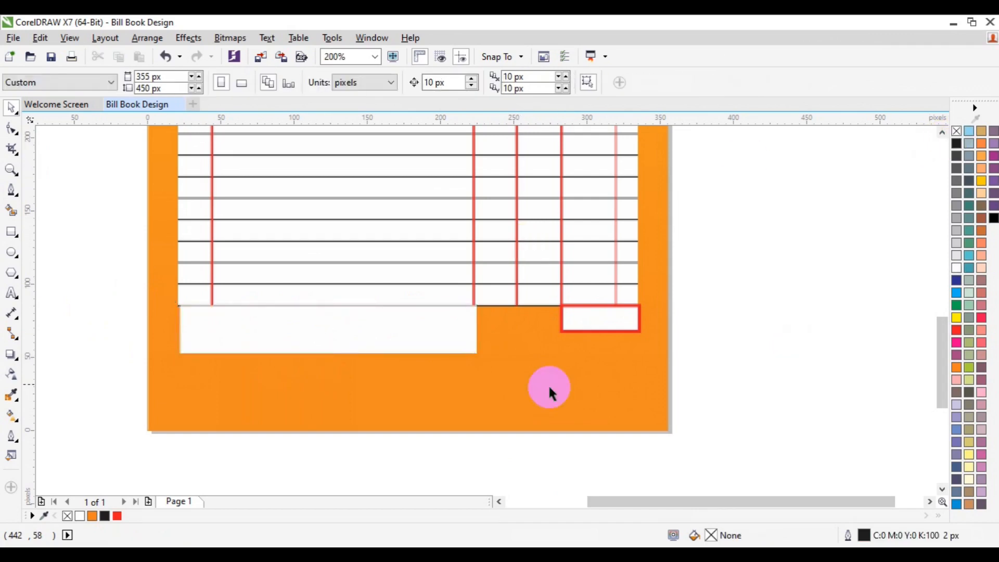
{"action": "left_click", "coordinate": [251, 336]}
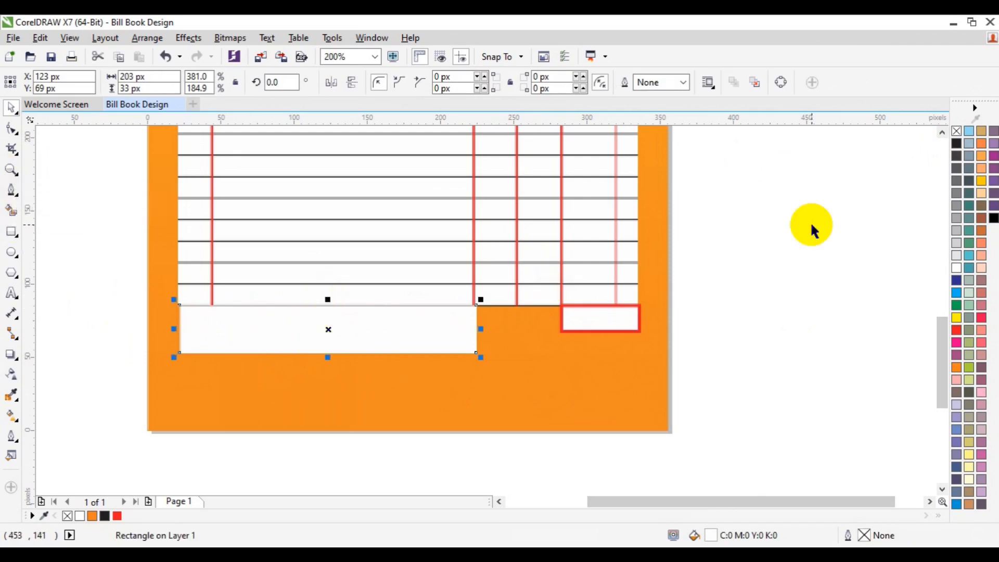
{"action": "right_click", "coordinate": [956, 267]}
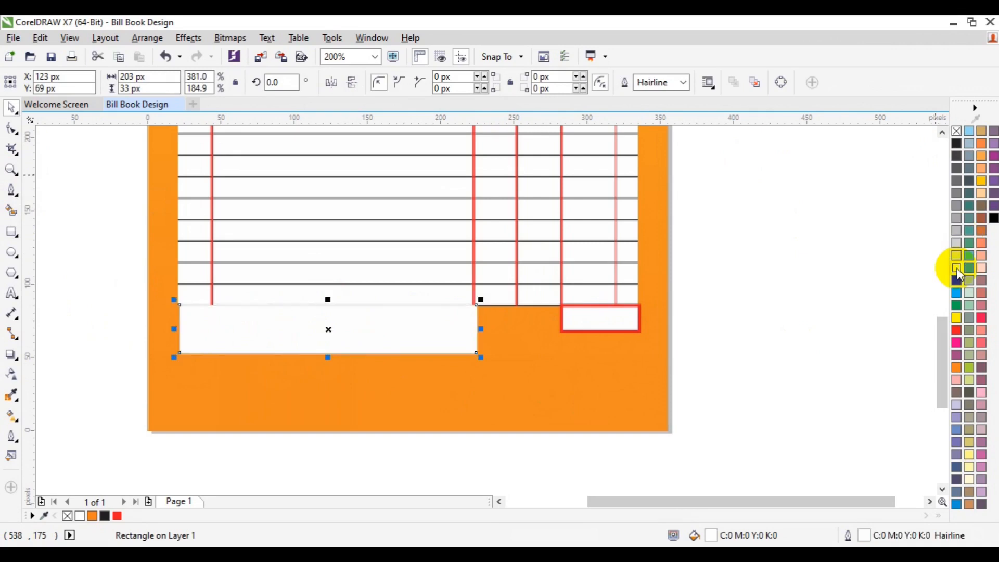
{"action": "left_click", "coordinate": [788, 286]}
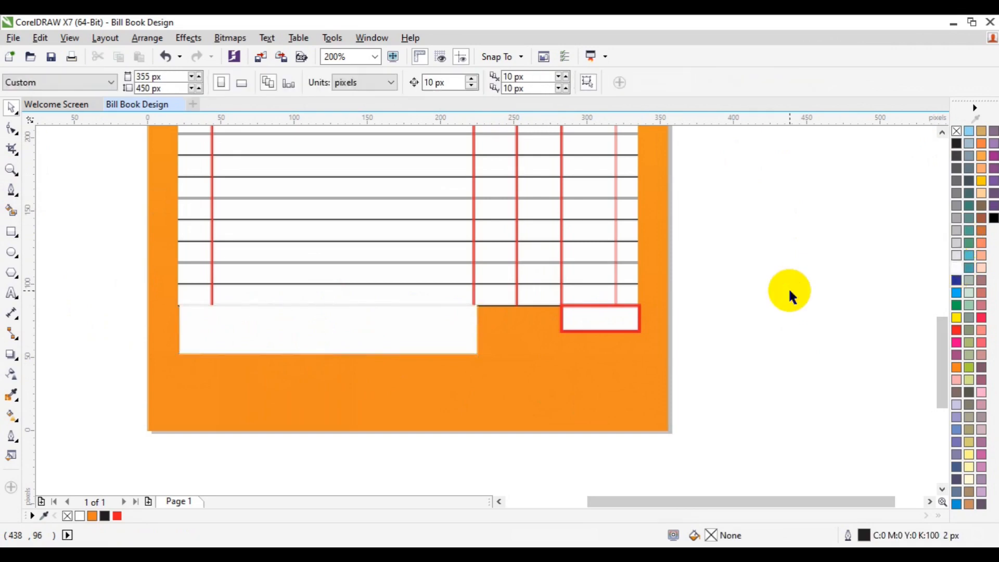
Step: Move the wide white box to about X 122 px, Y 68 px, flush with the panel's left edge and just below the last rule
{"action": "left_click", "coordinate": [11, 169]}
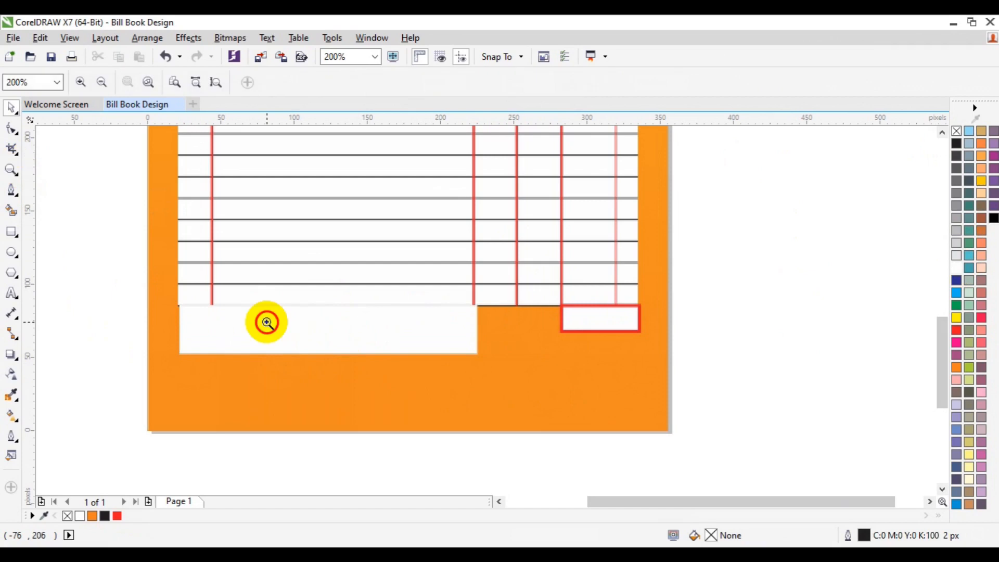
{"action": "left_click", "coordinate": [267, 322]}
{"action": "key", "text": "space"}
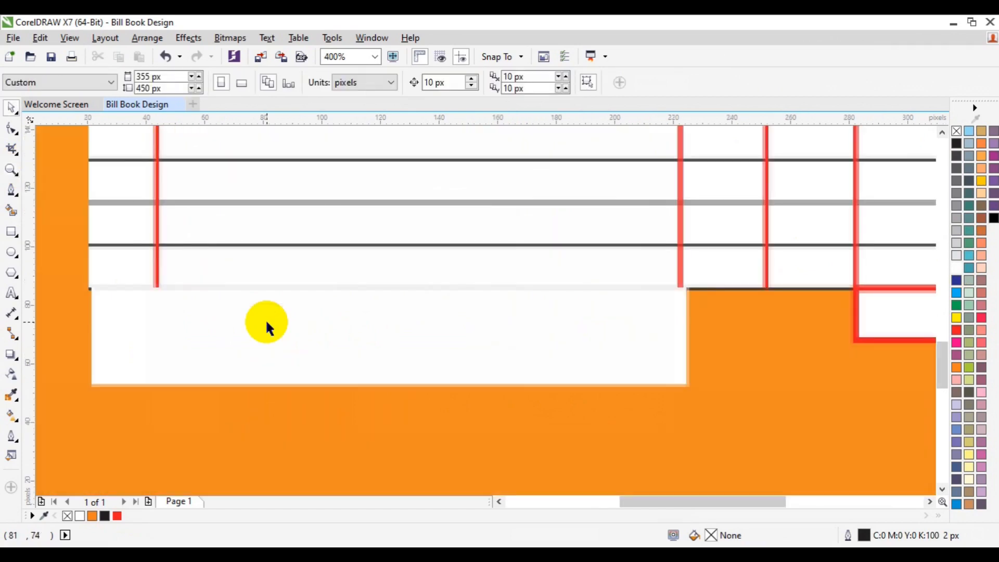
{"action": "left_click", "coordinate": [382, 363]}
{"action": "left_click_drag", "start_coordinate": [382, 363], "coordinate": [378, 366]}
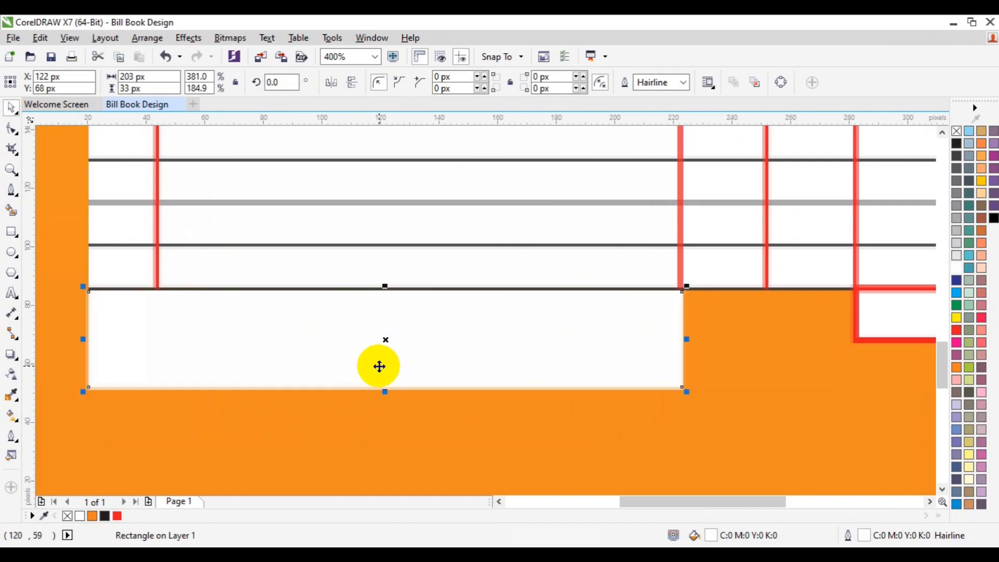
{"action": "left_click_drag", "start_coordinate": [378, 366], "coordinate": [379, 366]}
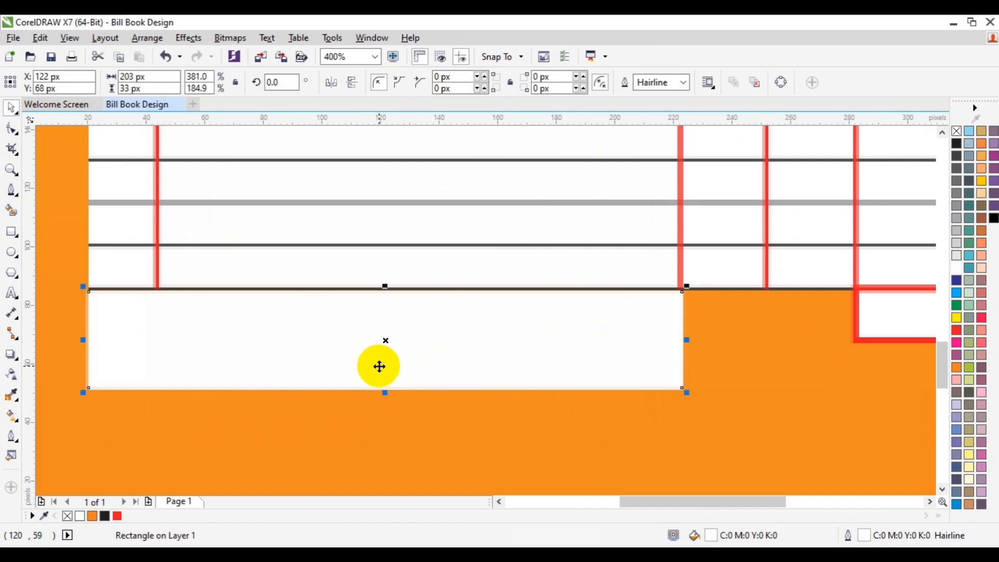